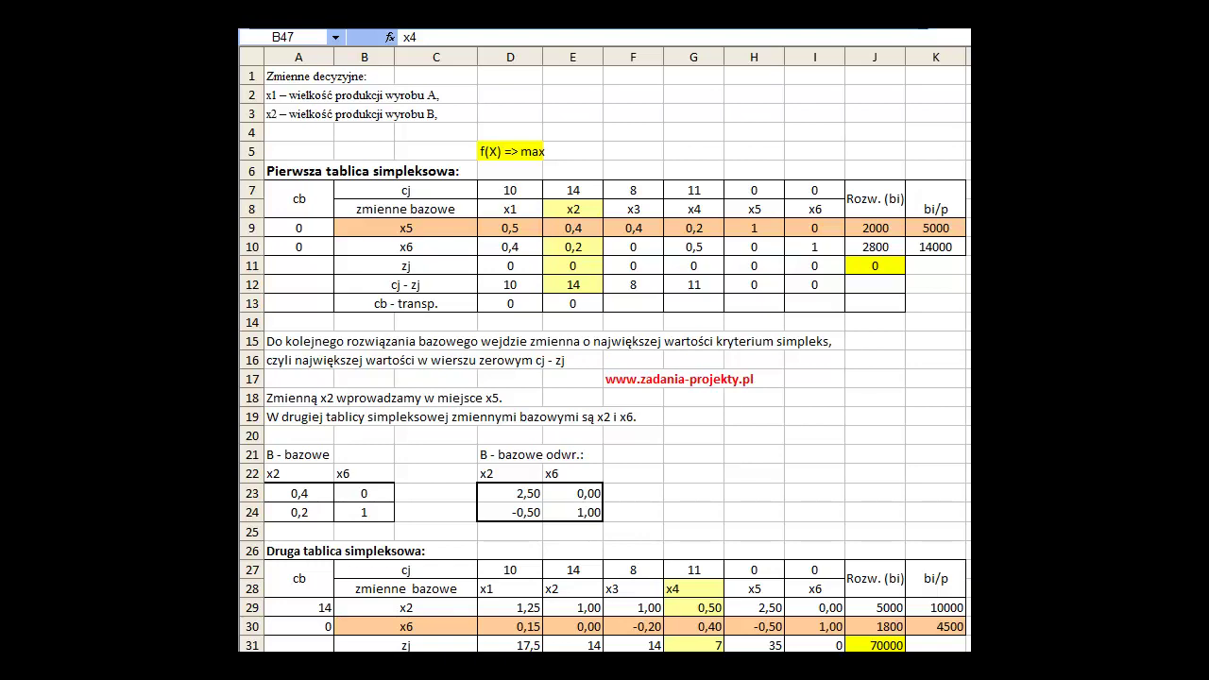
Step: Review the first tableau's x1–x4 coefficients, right-hand sides 2000 and 2800, cj values and f(X) => max objective
drag(510, 208, 677, 211)
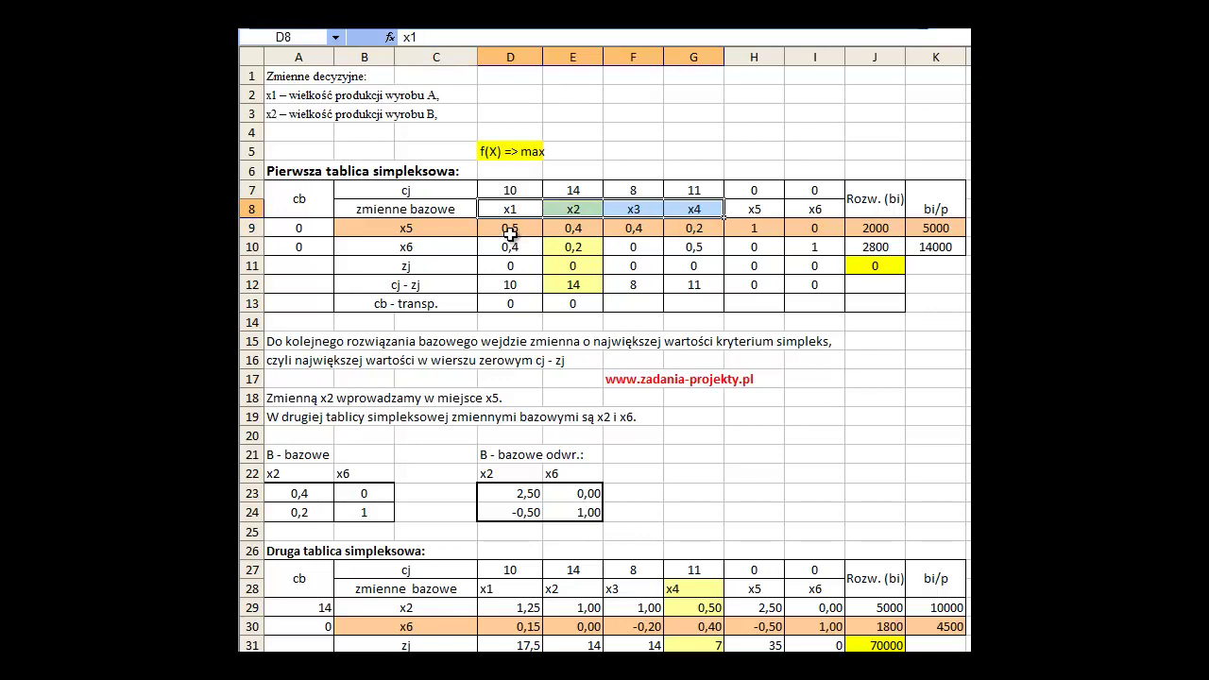
drag(510, 237, 683, 244)
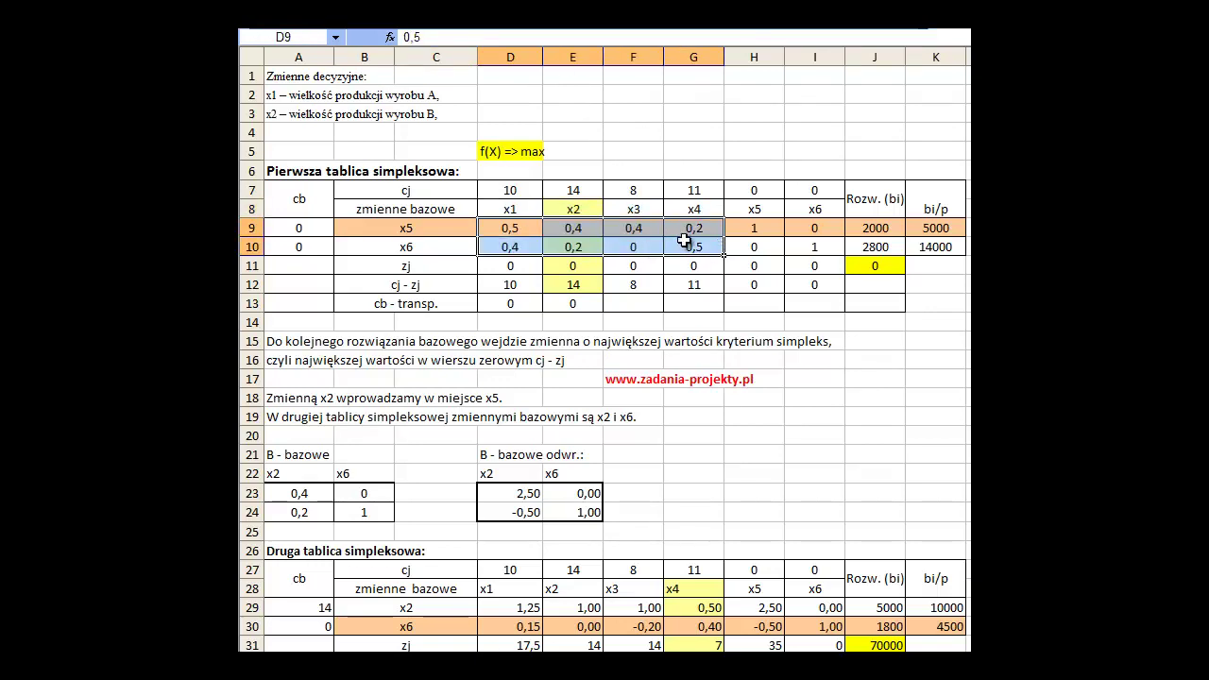
drag(704, 209, 514, 209)
drag(860, 233, 860, 245)
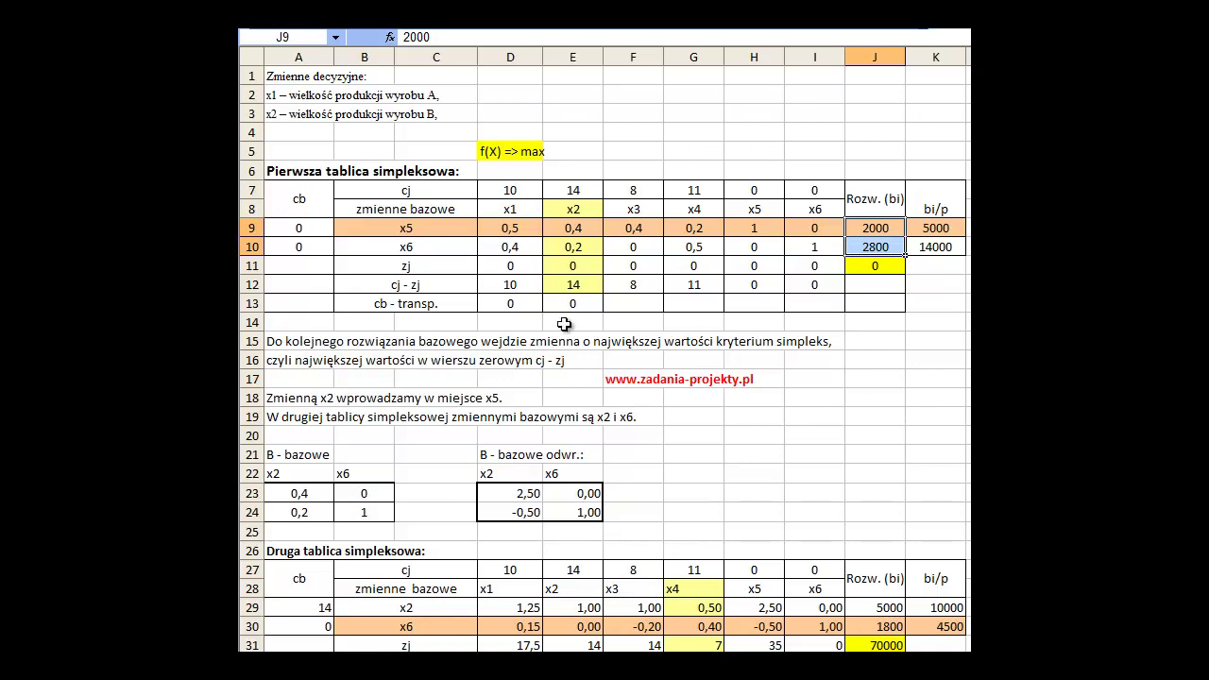
mouse_move(498, 186)
mouse_down()
mouse_move(607, 206)
mouse_move(673, 193)
mouse_up()
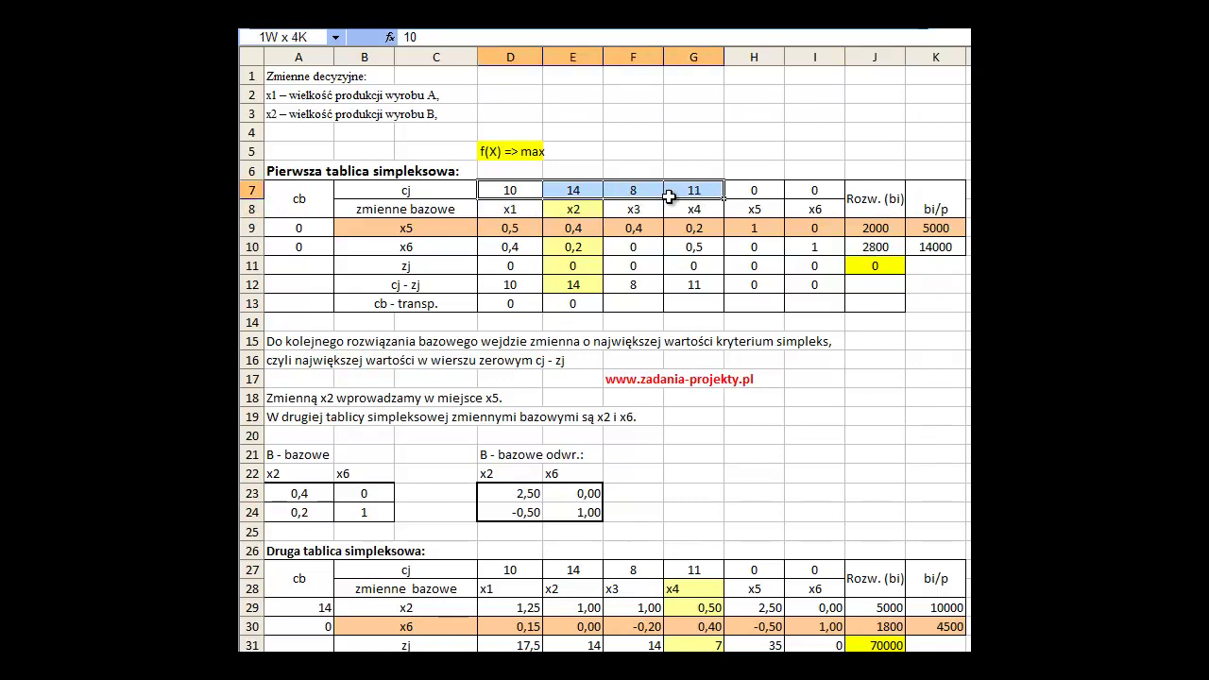
click(500, 149)
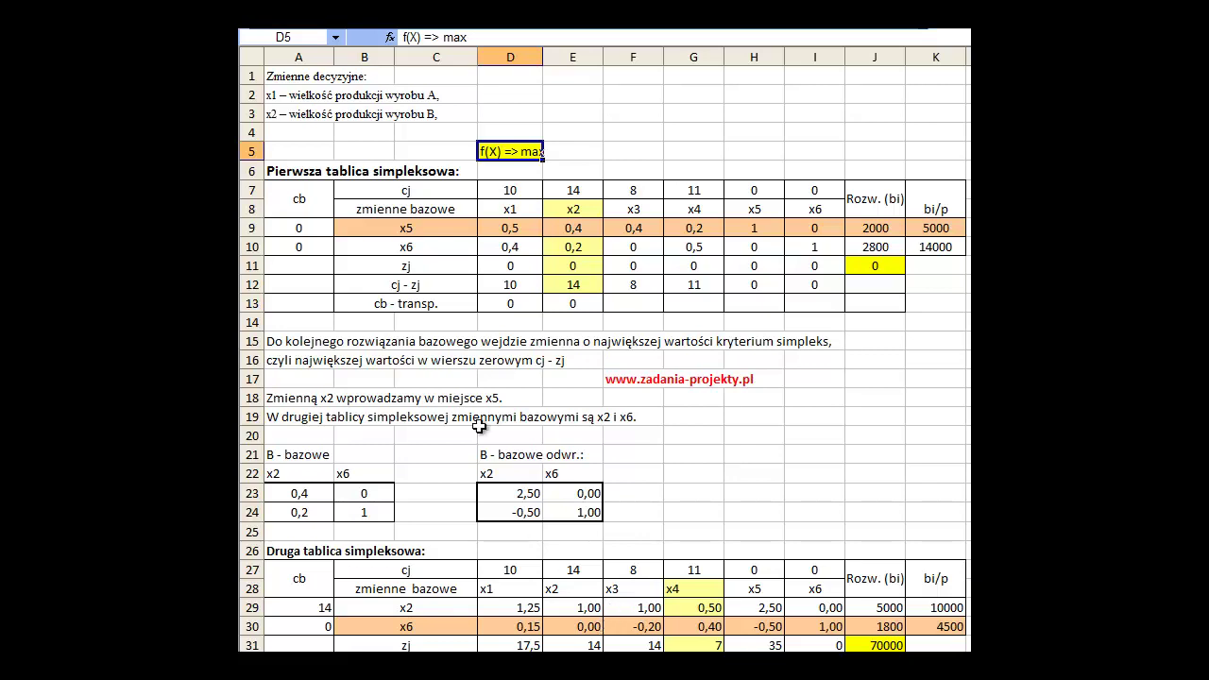
Step: Select the whole first tableau A7:K13, then its x1–x4 coefficient block and x5/x6 columns
mouse_move(285, 202)
mouse_down()
mouse_move(480, 211)
mouse_move(915, 299)
mouse_up()
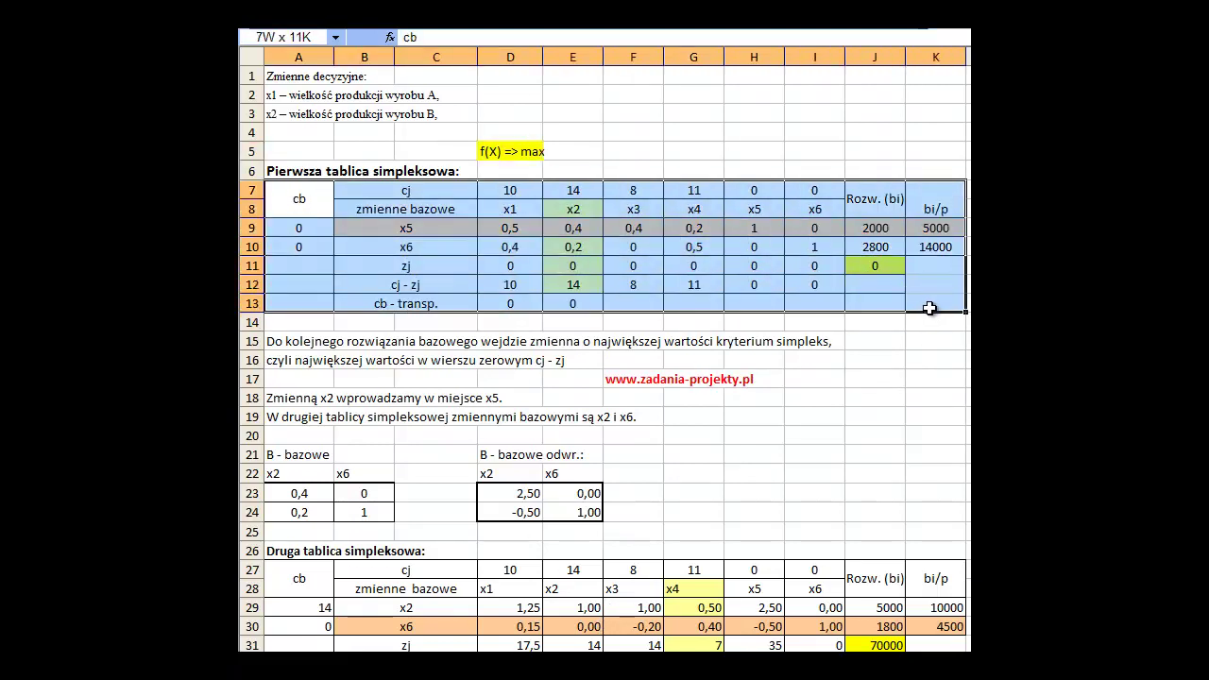
drag(915, 299, 916, 302)
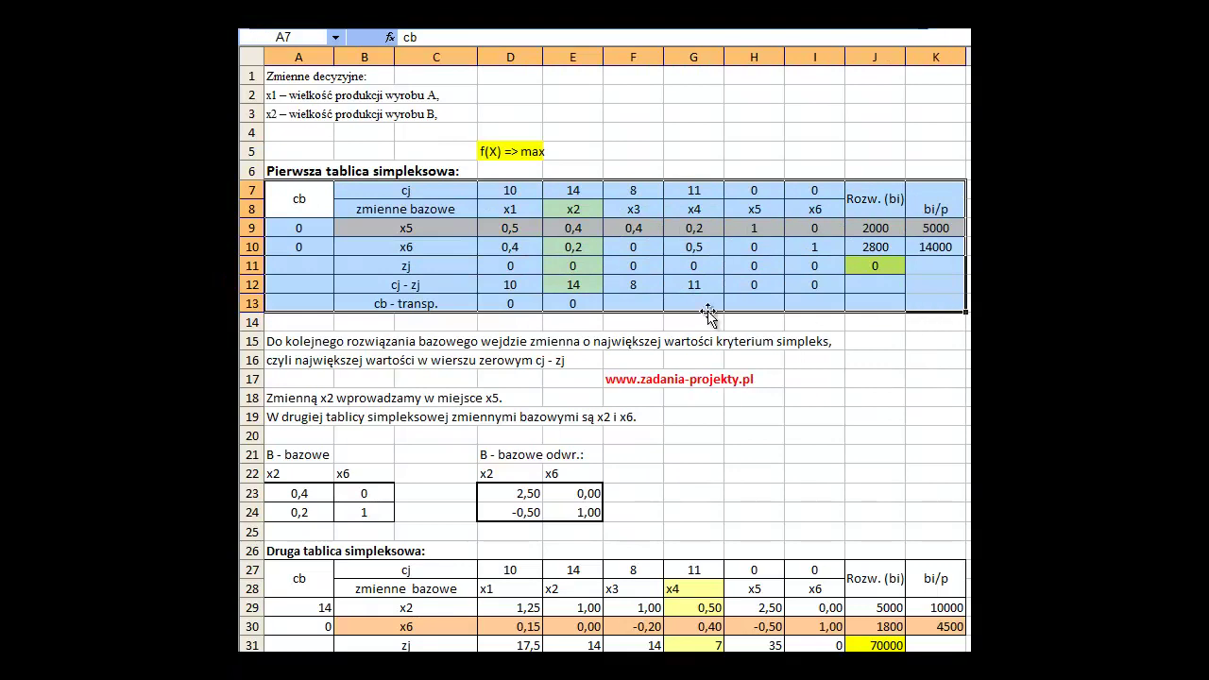
click(492, 229)
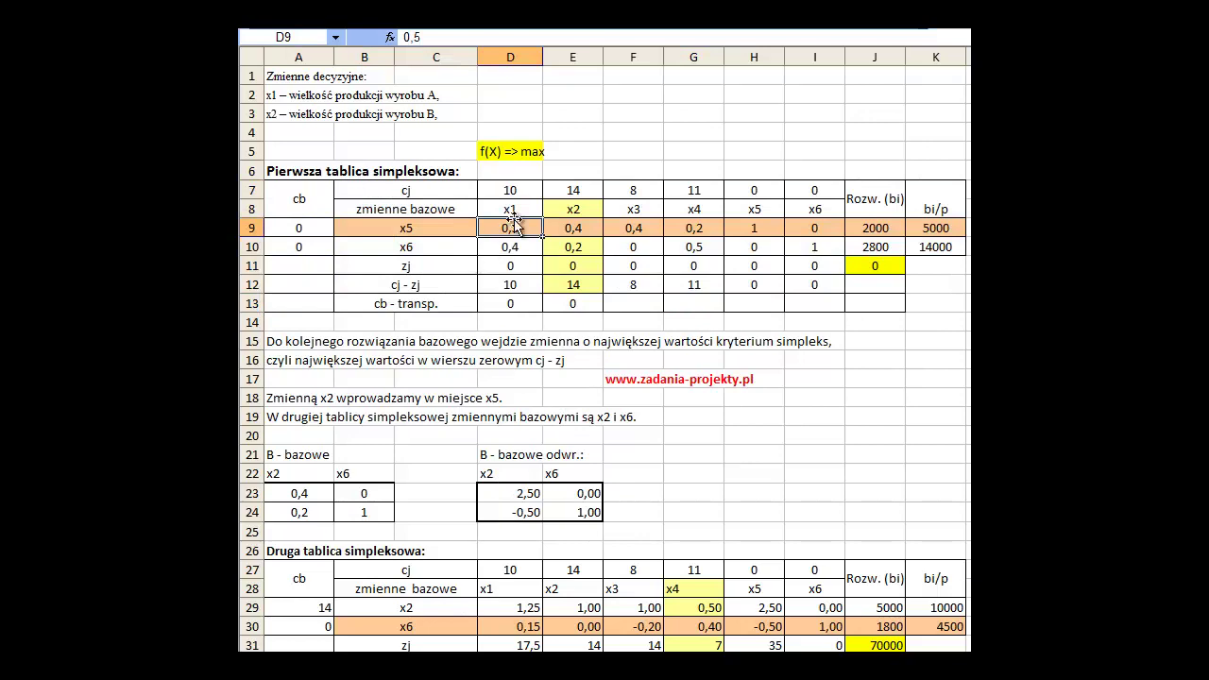
drag(501, 227, 712, 237)
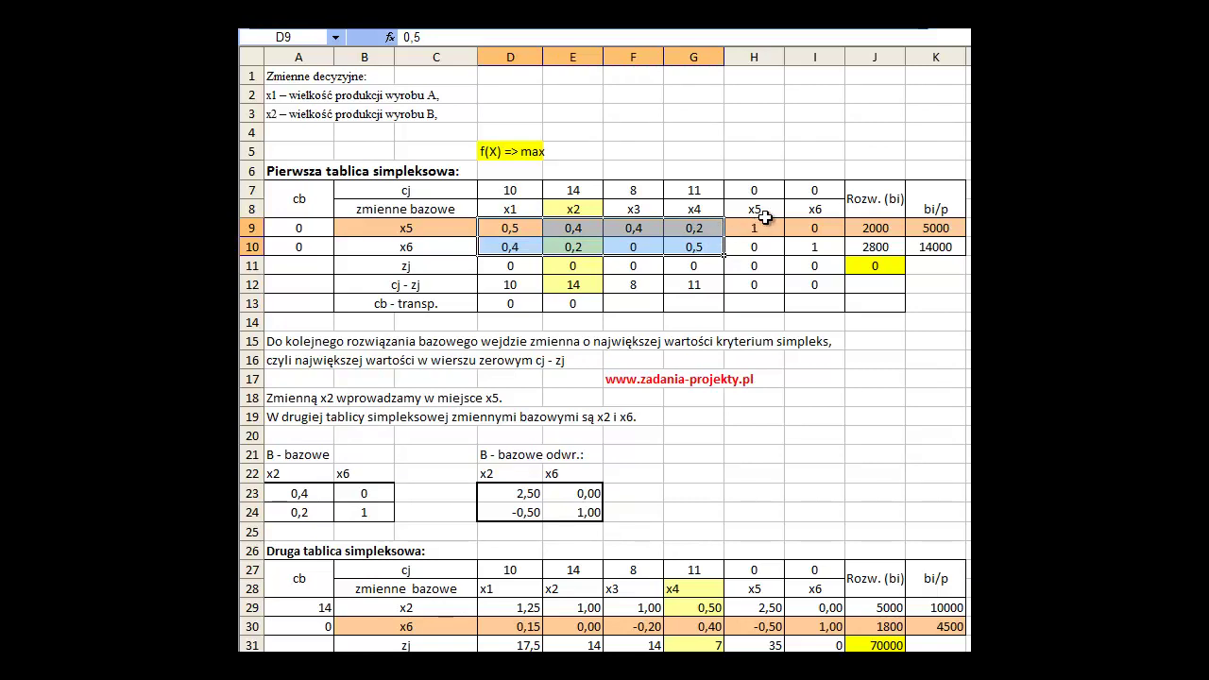
mouse_move(756, 209)
mouse_down()
mouse_move(789, 210)
mouse_move(806, 239)
mouse_up()
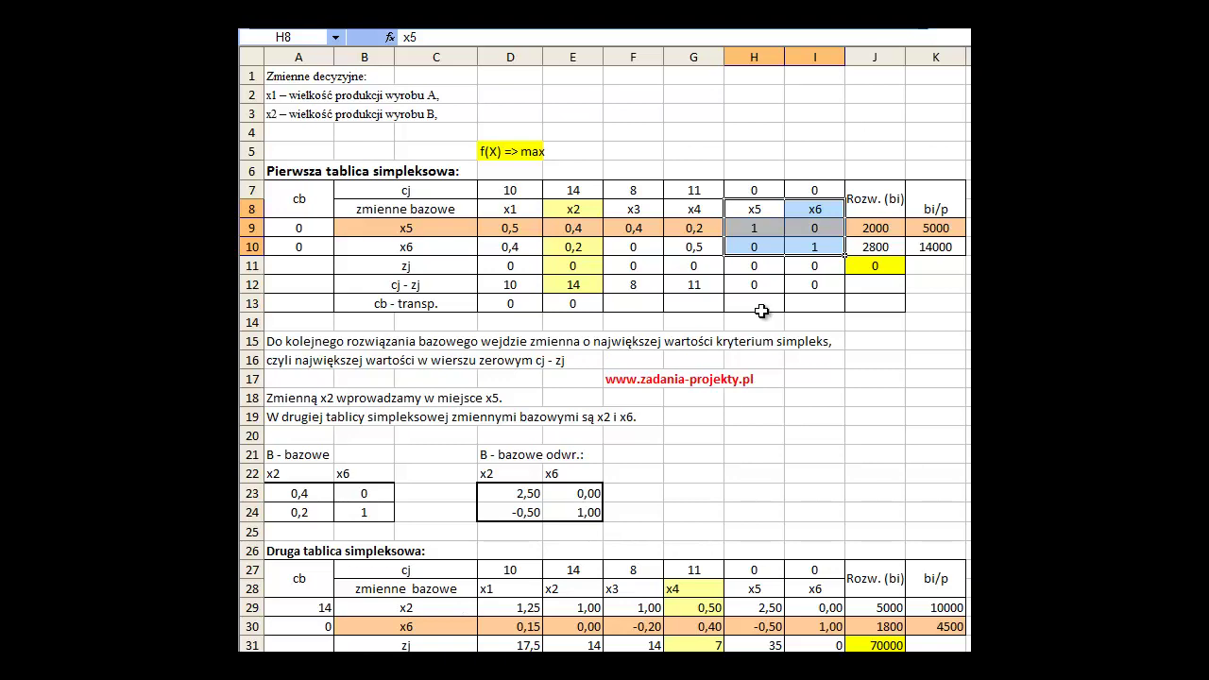
mouse_move(754, 211)
mouse_down()
mouse_move(756, 243)
mouse_move(793, 248)
mouse_up()
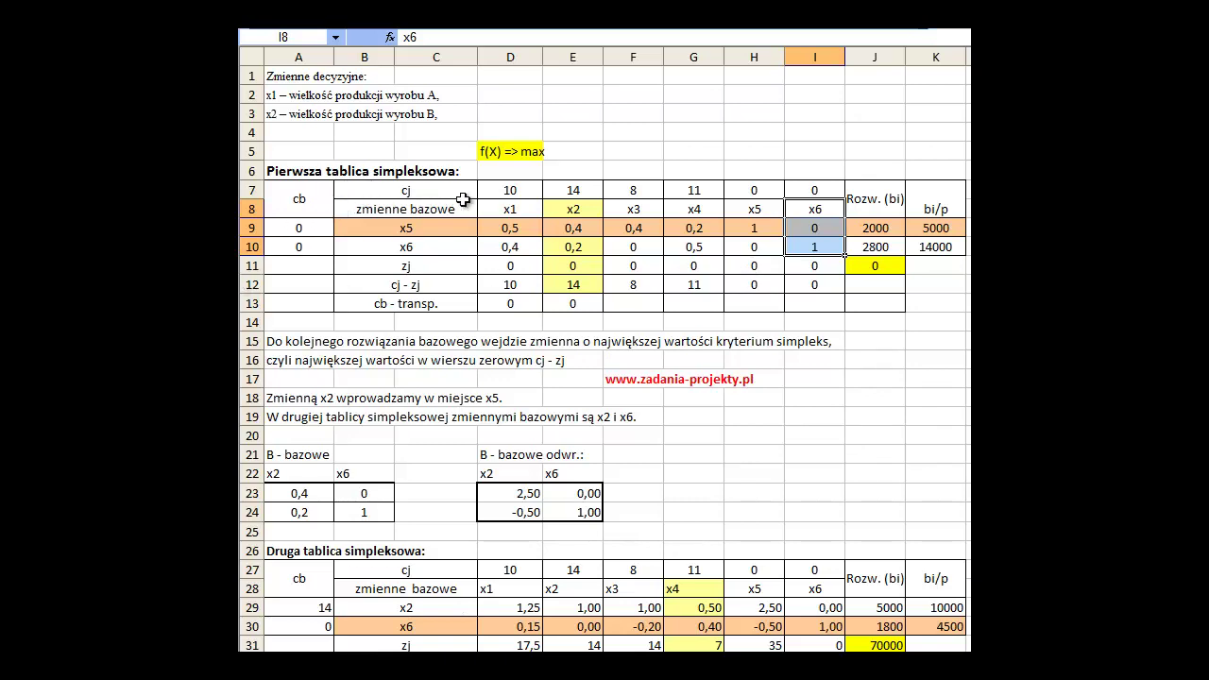
Step: Go over the cj row, cb values, basic variables and the x5/x6 unit block H9:I10
drag(506, 192, 837, 191)
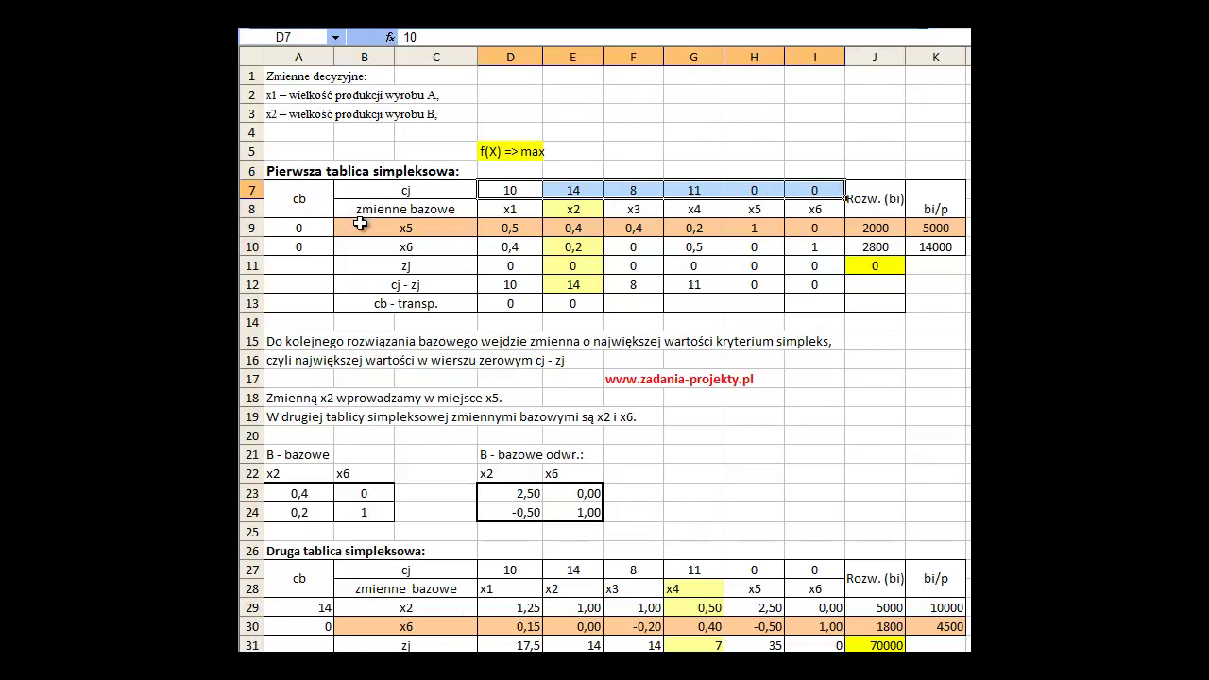
drag(316, 231, 317, 246)
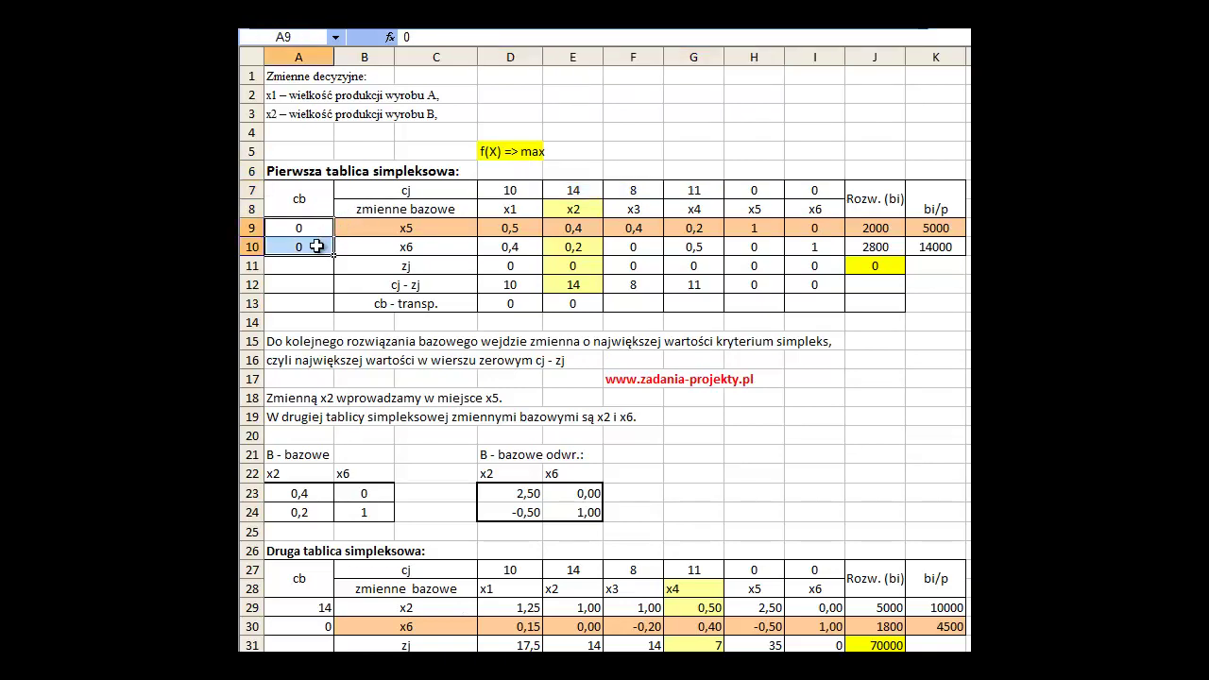
click(427, 215)
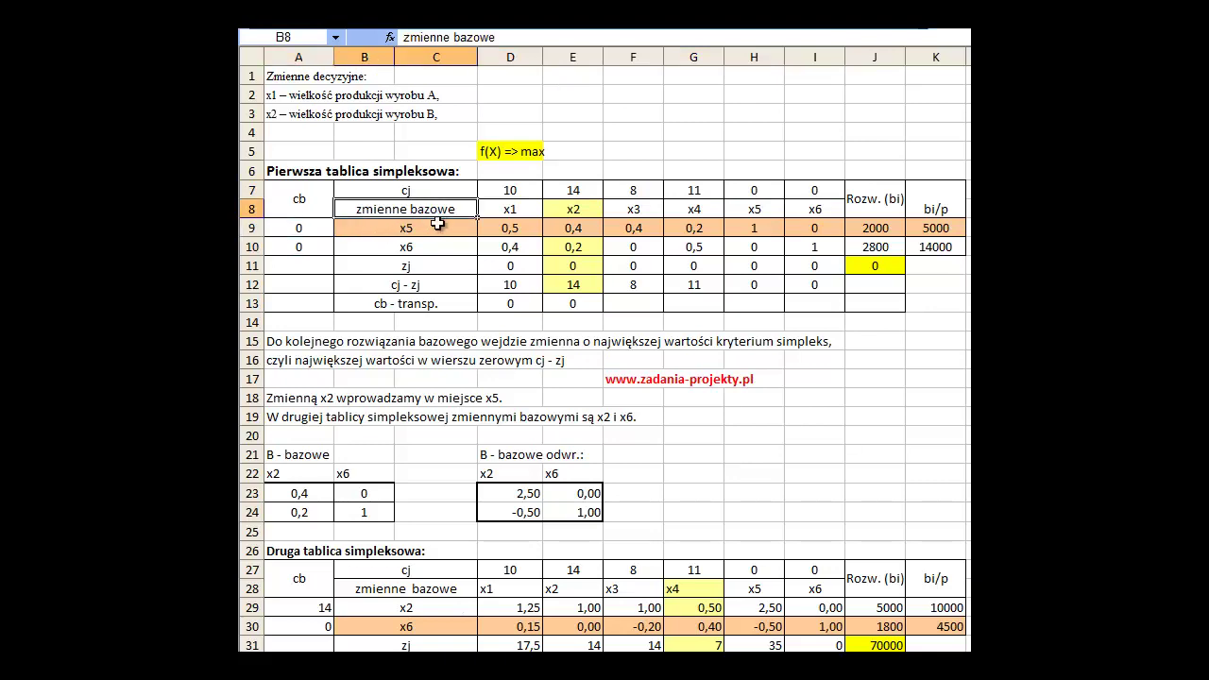
click(758, 229)
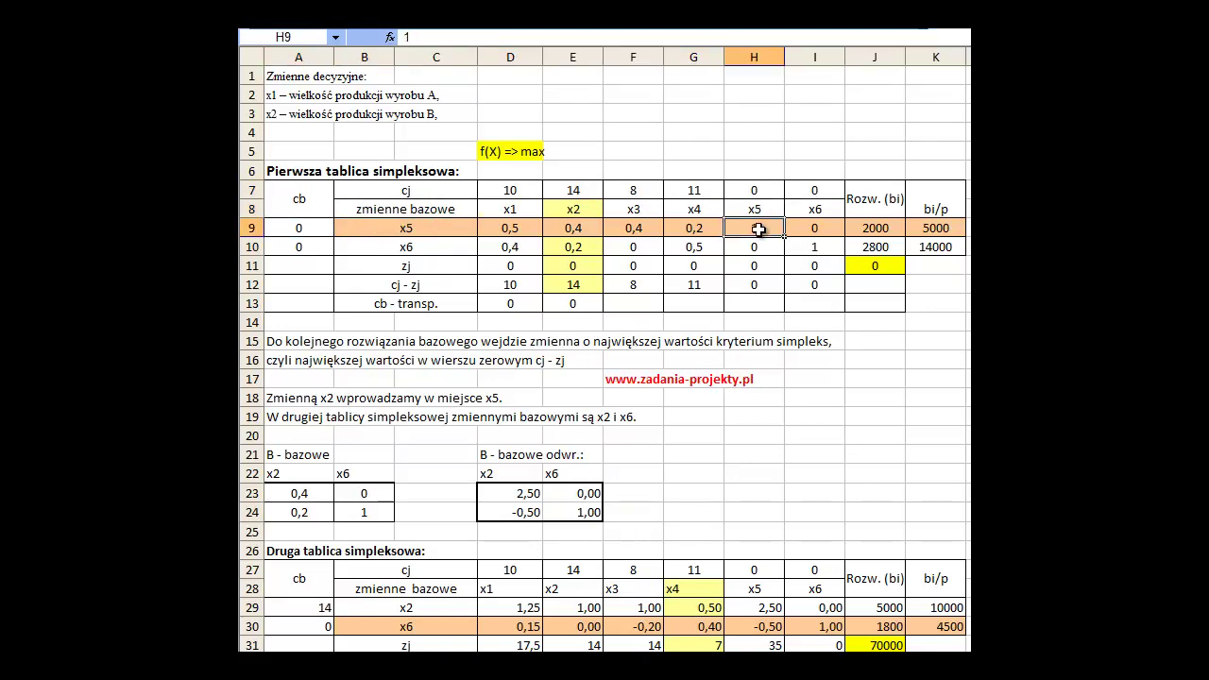
drag(758, 229, 794, 245)
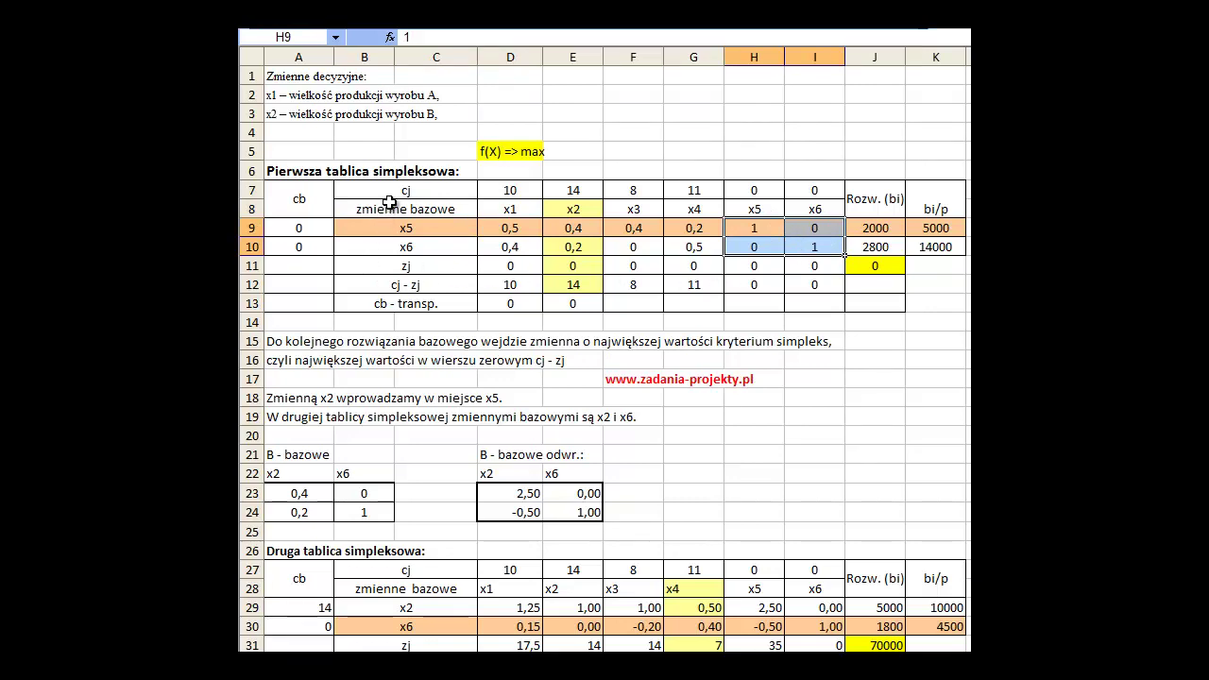
drag(510, 209, 684, 202)
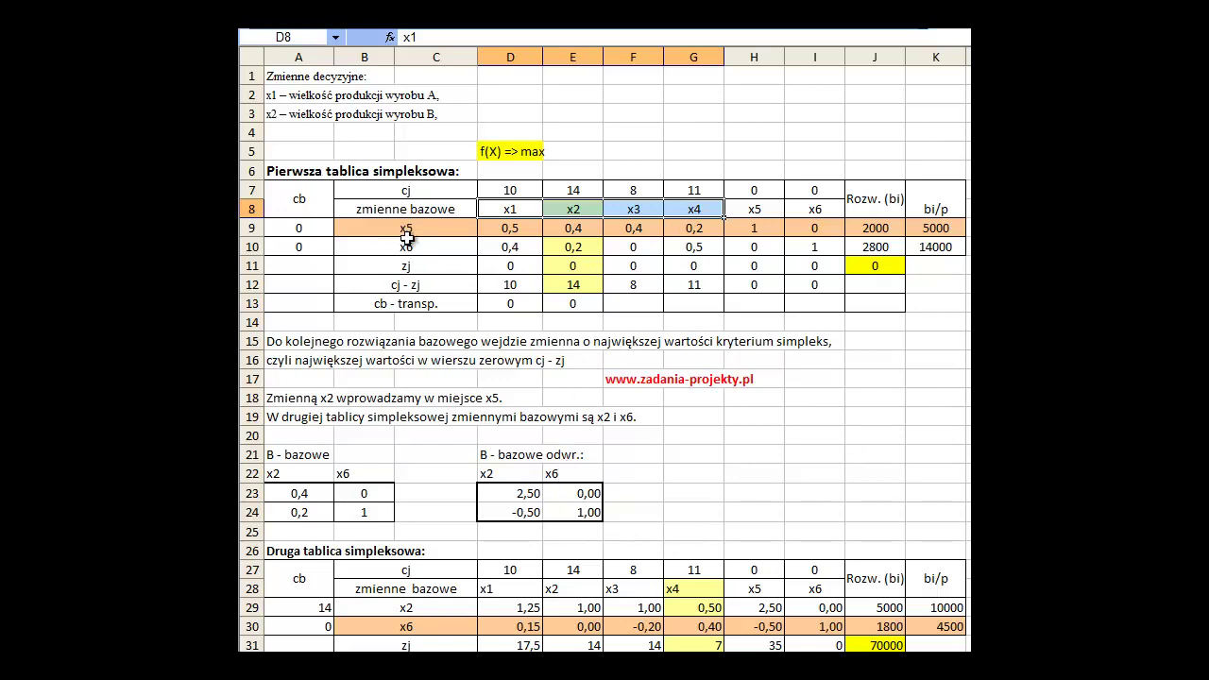
drag(405, 232, 407, 248)
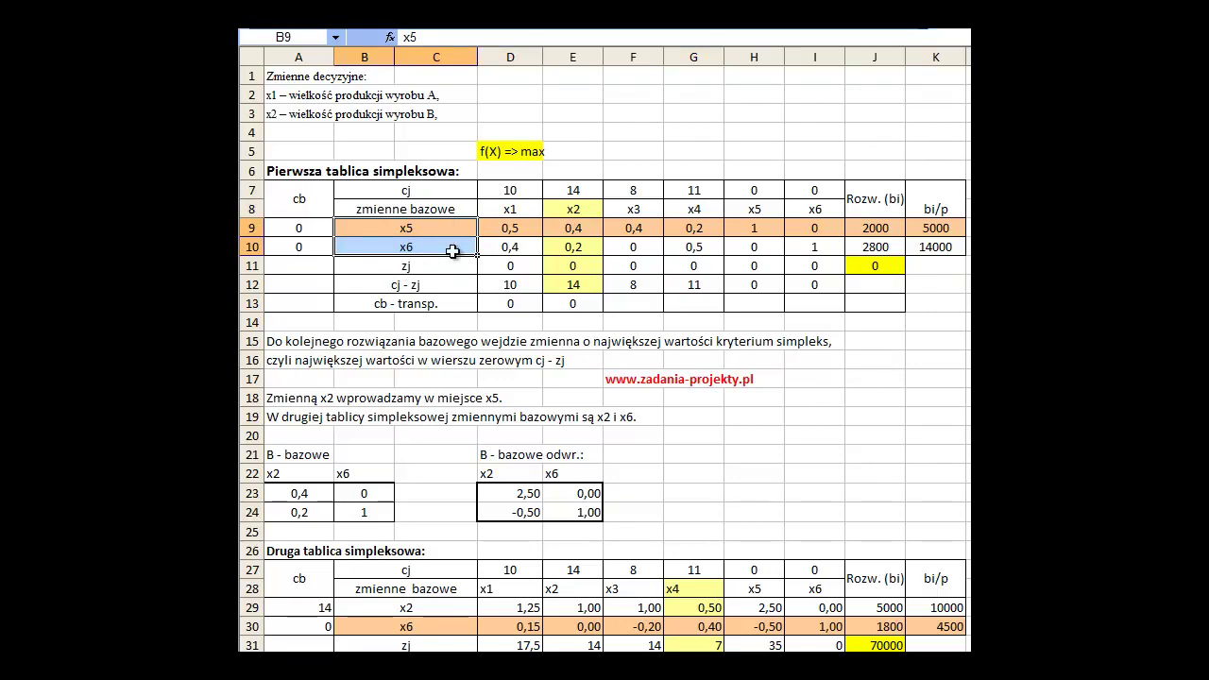
Step: Match the x5 and x6 unit columns to the basic variables x5 and x6
click(760, 212)
drag(751, 227, 755, 248)
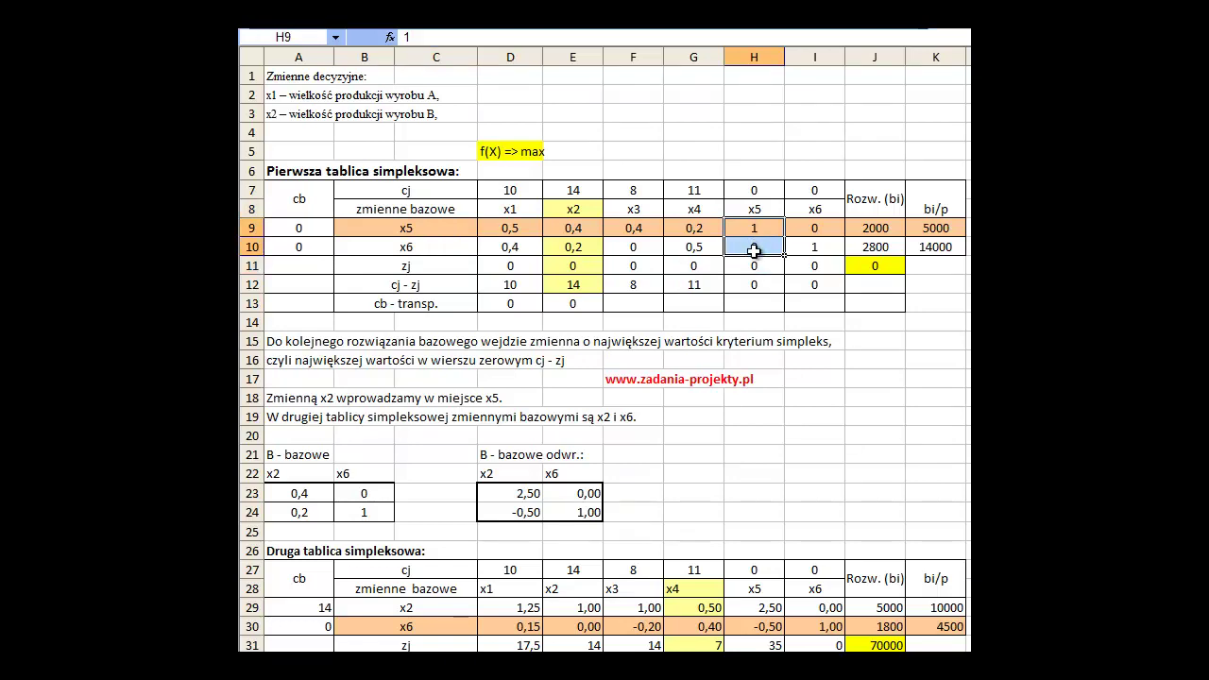
click(763, 231)
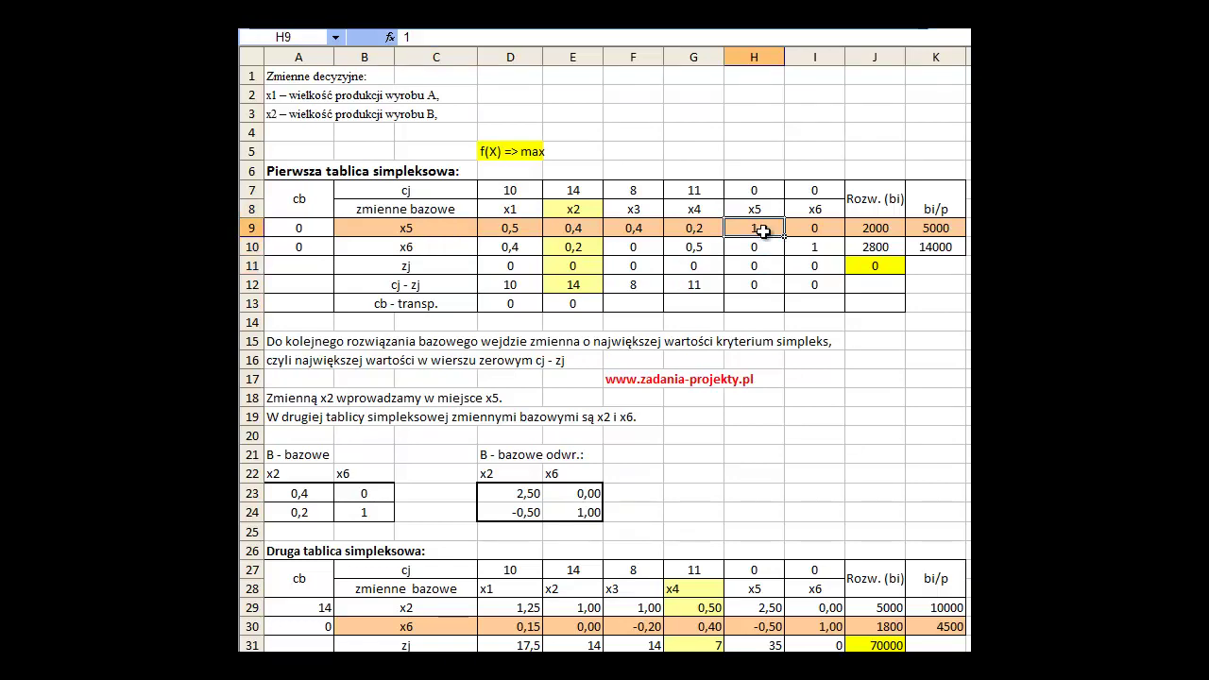
click(405, 232)
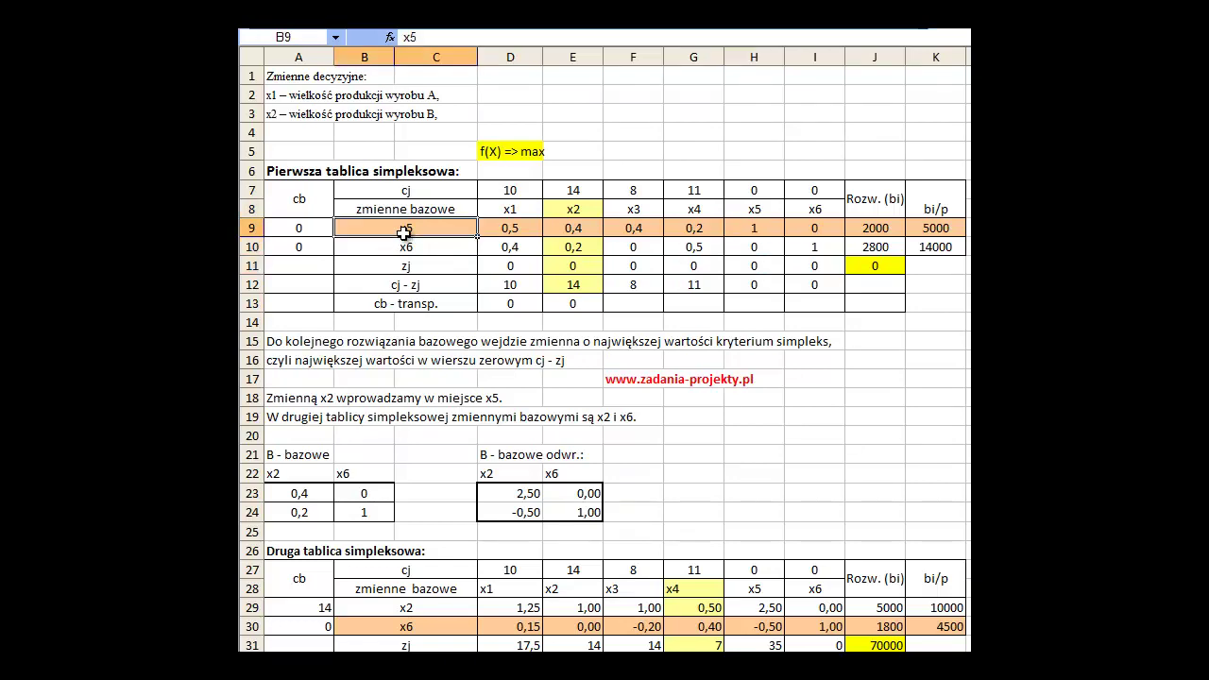
drag(816, 227, 824, 248)
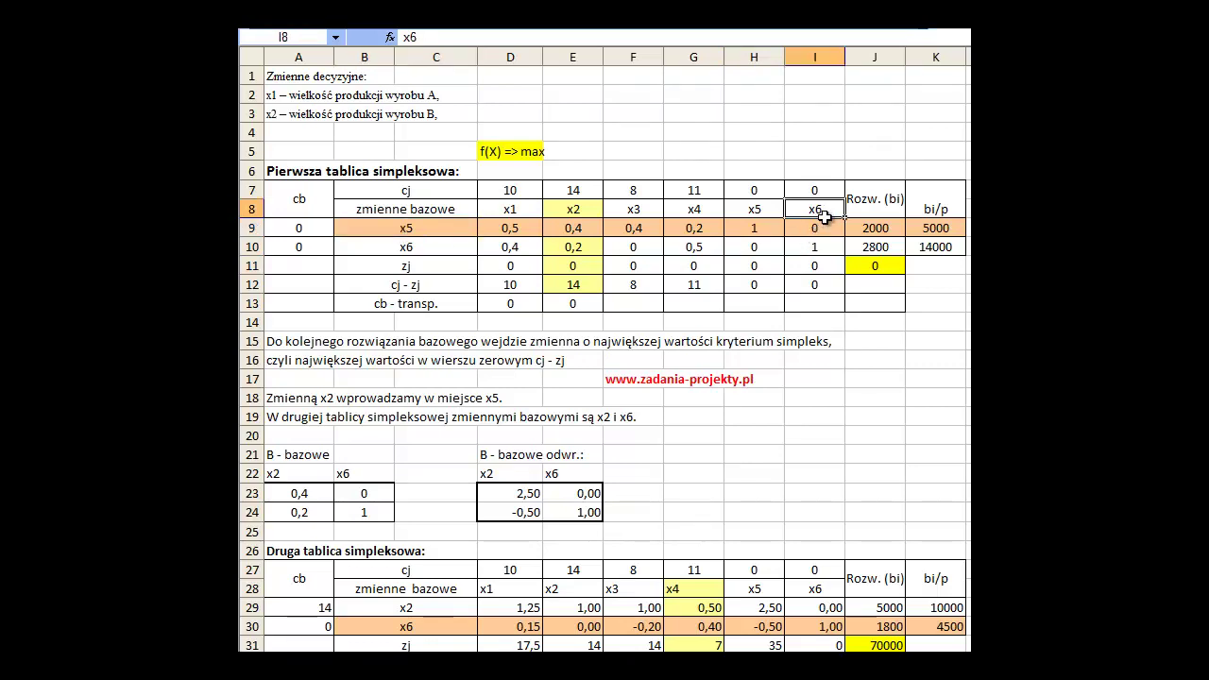
click(829, 246)
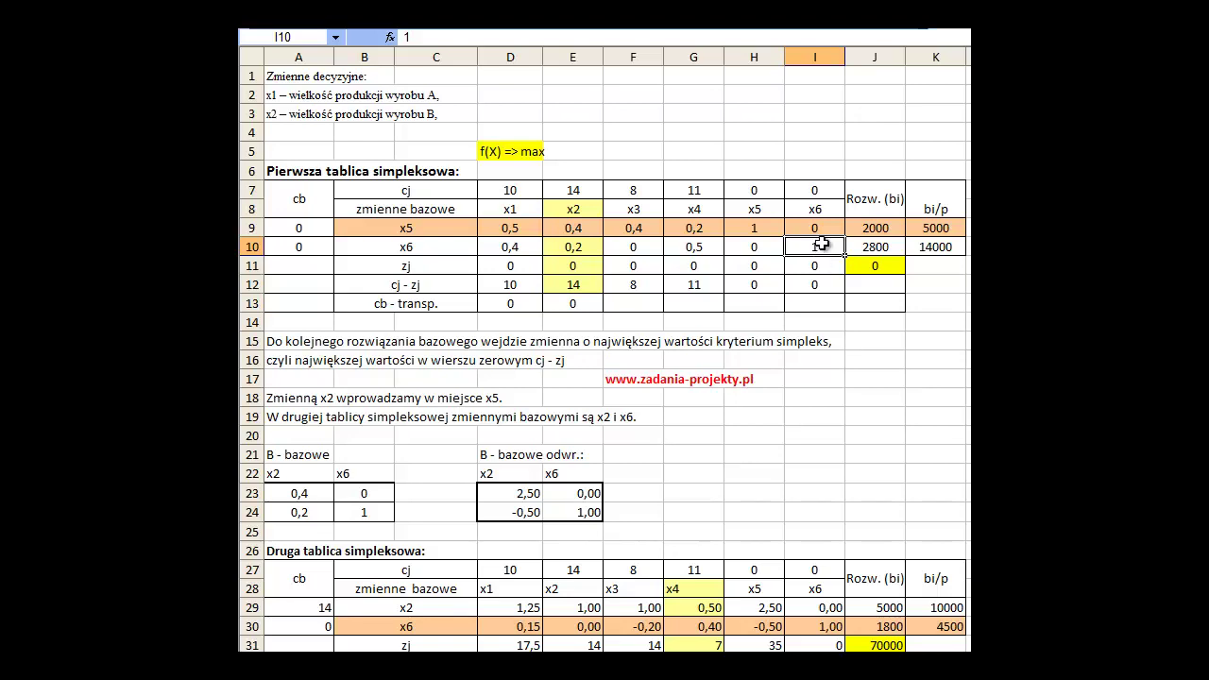
click(441, 243)
drag(441, 236, 441, 248)
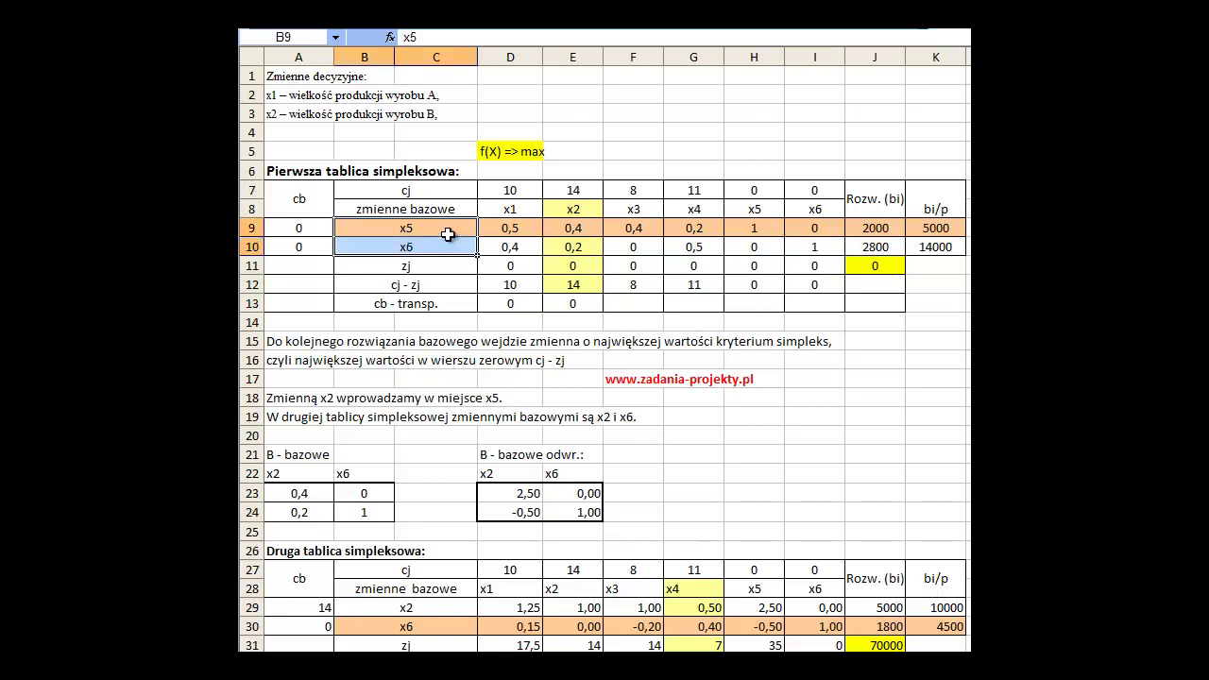
Step: Relate the cb values in A9:A10 to the cj values of x5 and x6 and the zj in D11
drag(291, 229, 294, 244)
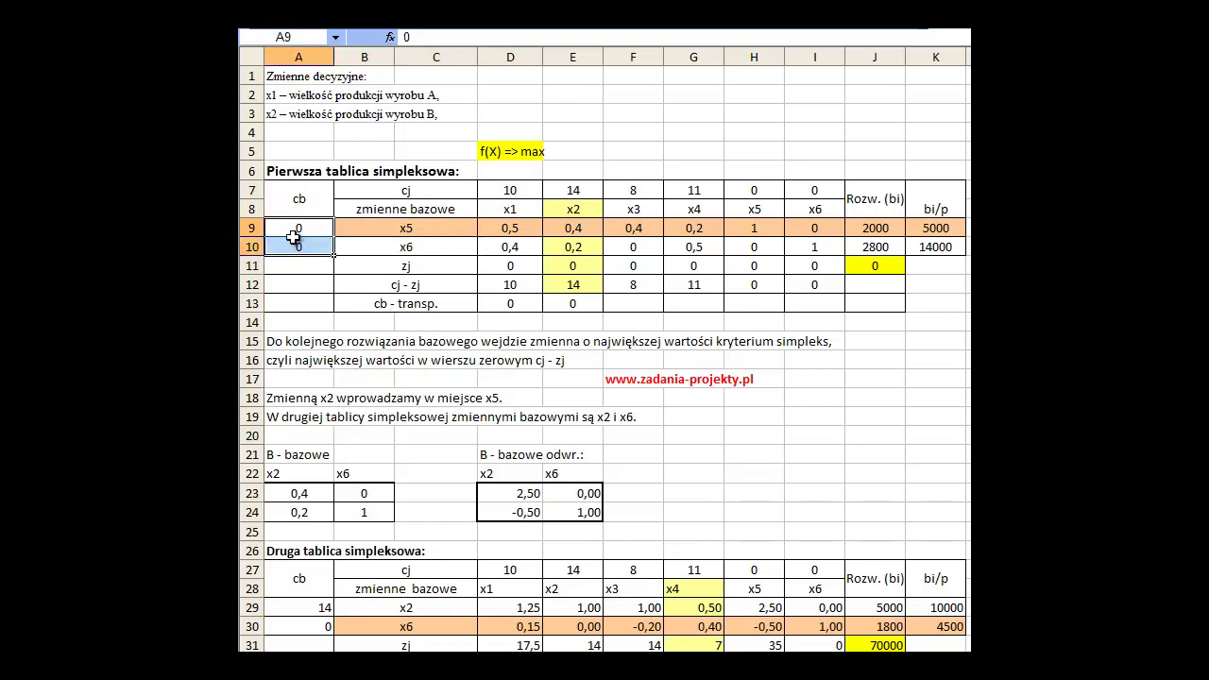
drag(799, 192, 766, 194)
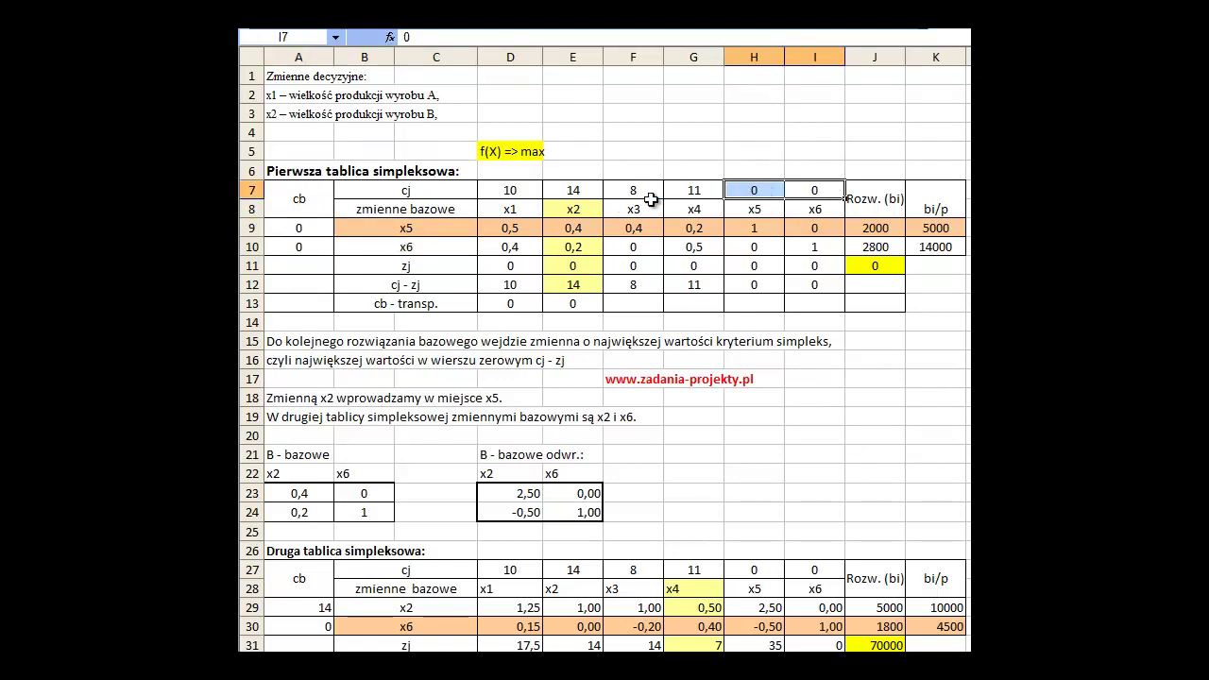
drag(319, 233, 321, 244)
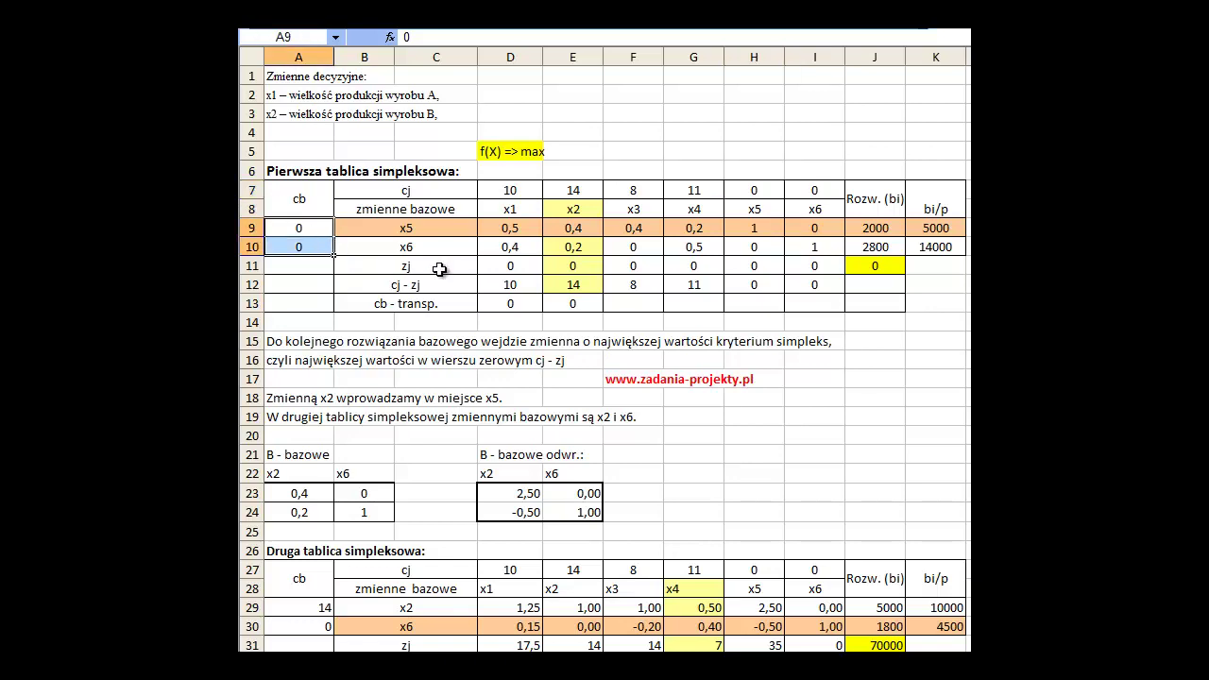
click(526, 267)
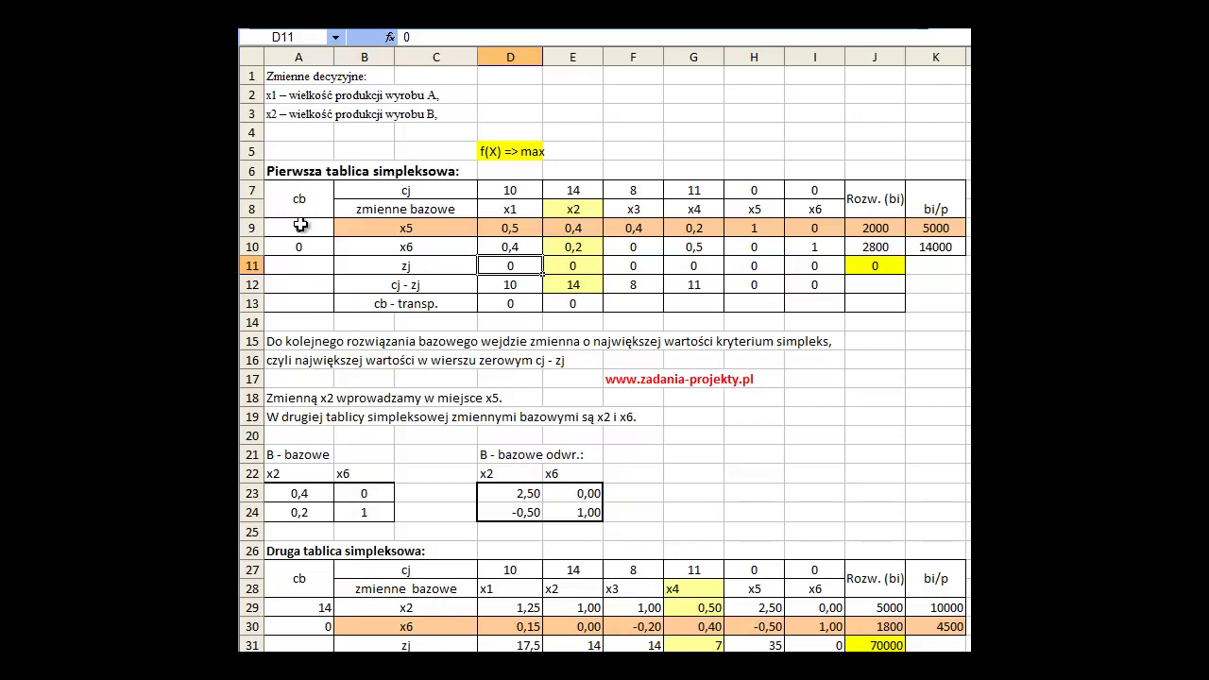
drag(299, 224, 309, 257)
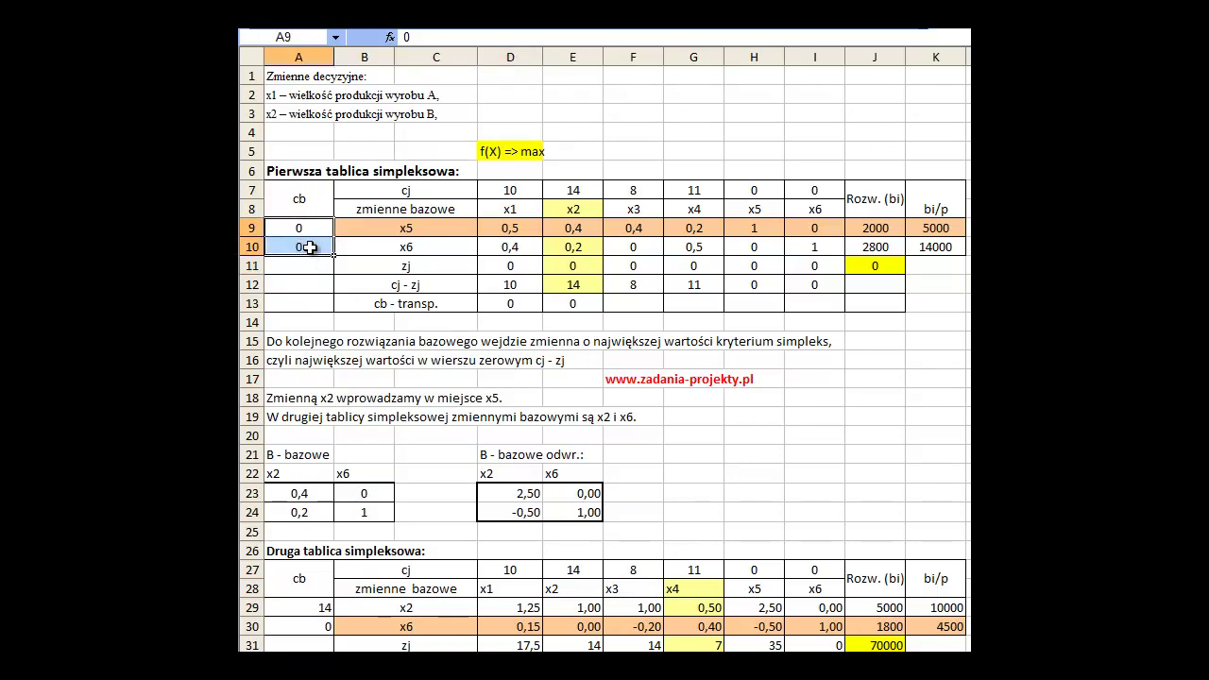
Step: Trace how x1's zj comes from multiplying the cb values by x1's coefficients
click(317, 236)
drag(510, 227, 510, 247)
drag(281, 225, 278, 248)
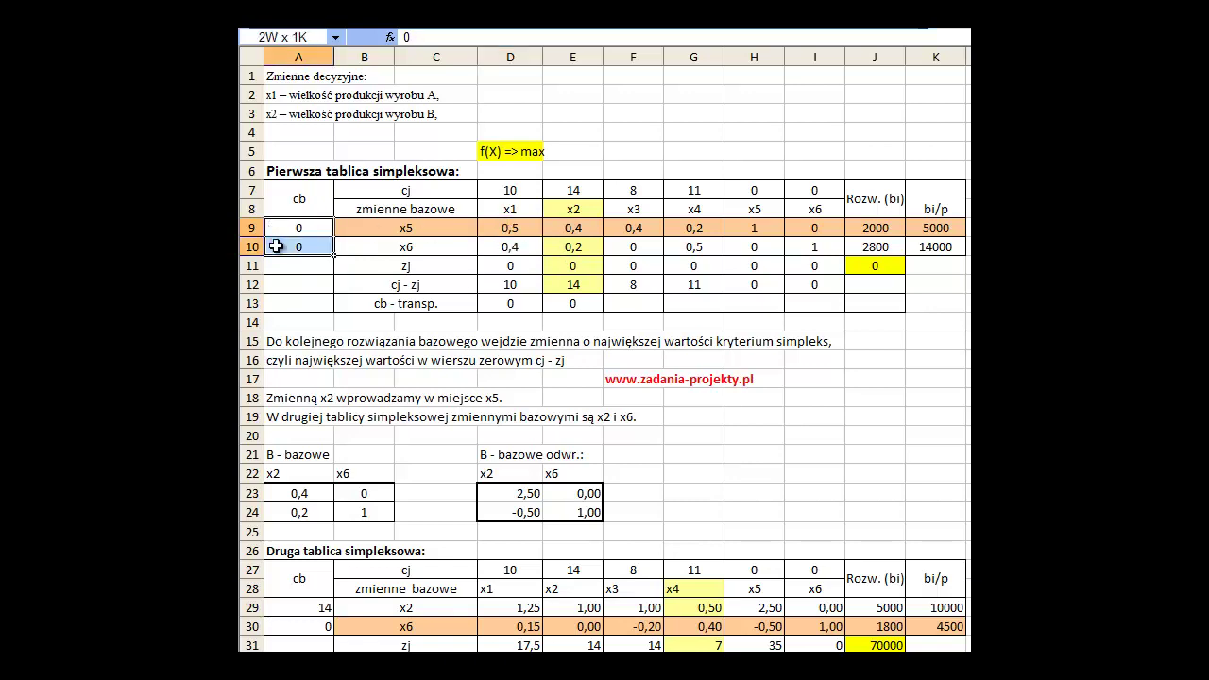
drag(524, 231, 529, 254)
click(515, 265)
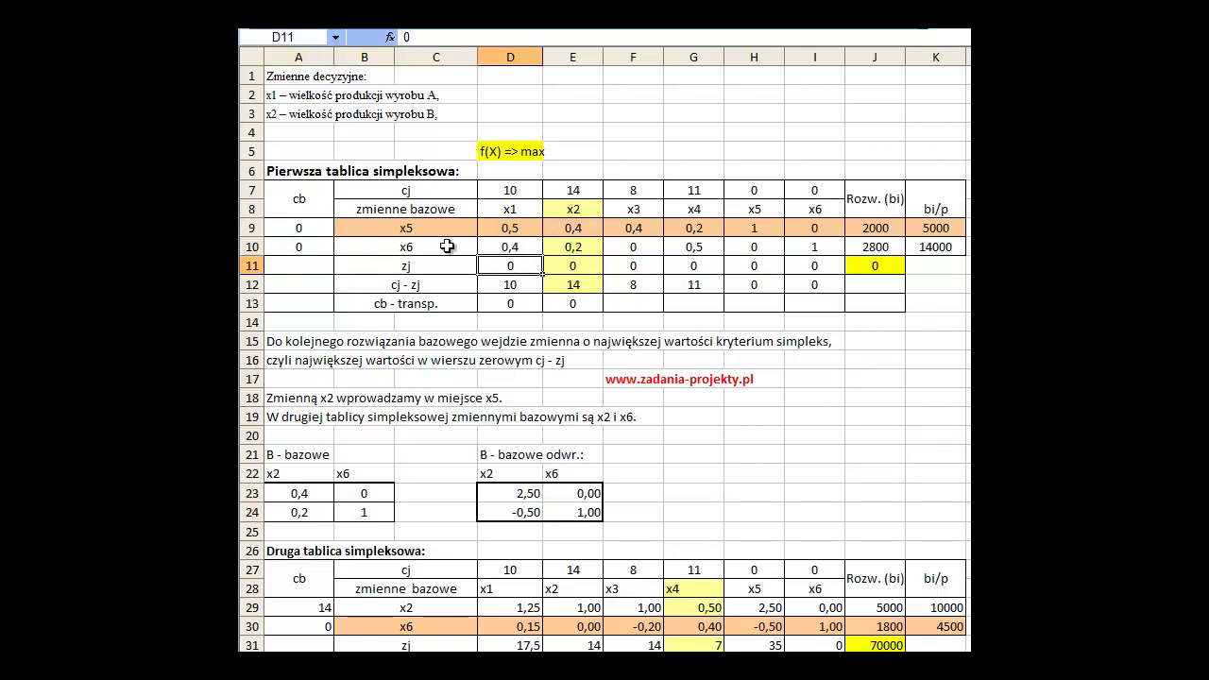
click(279, 229)
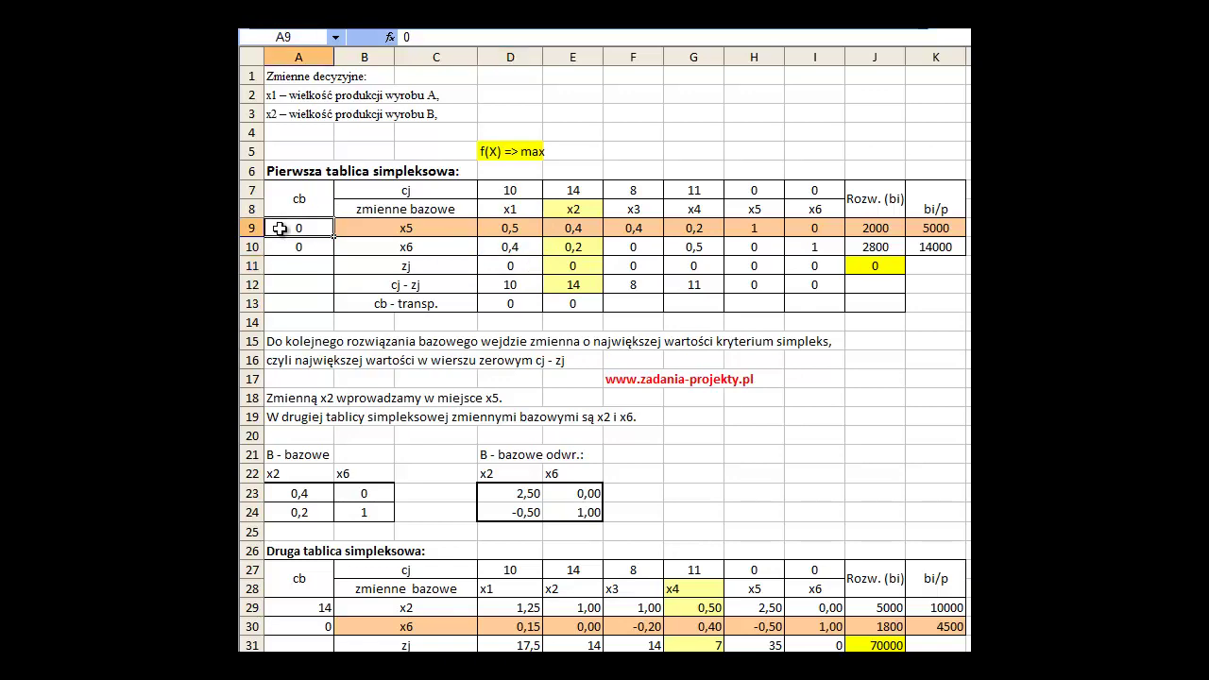
click(496, 228)
click(272, 244)
click(492, 249)
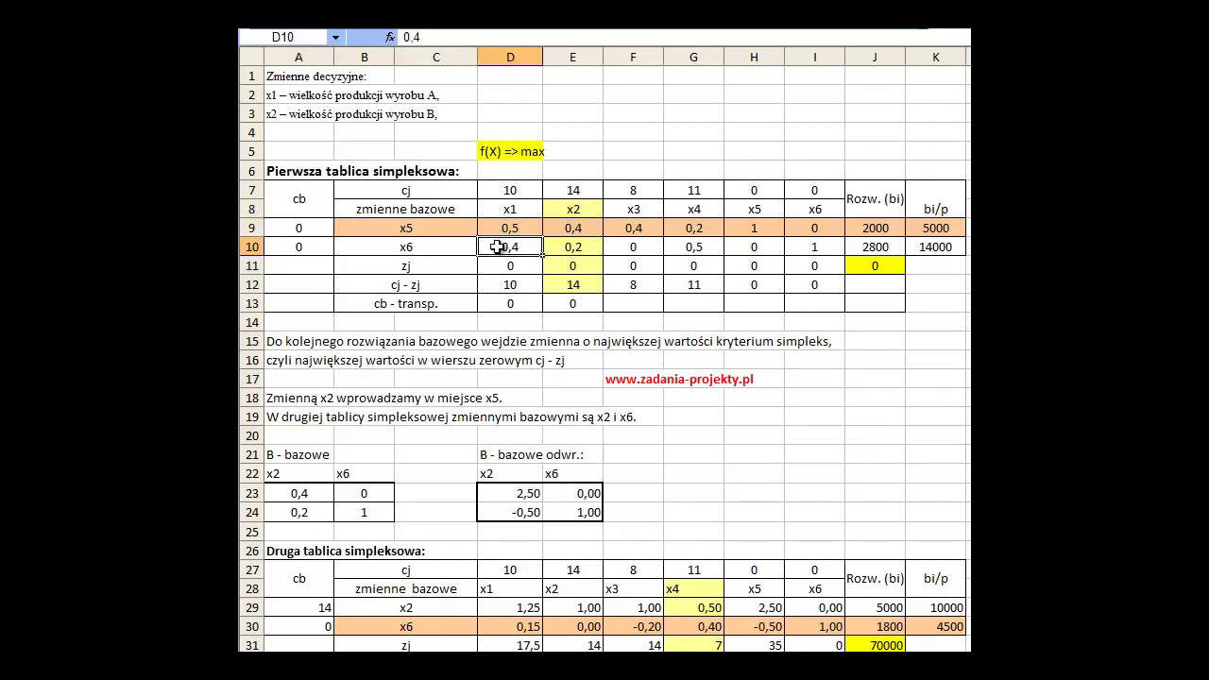
click(524, 267)
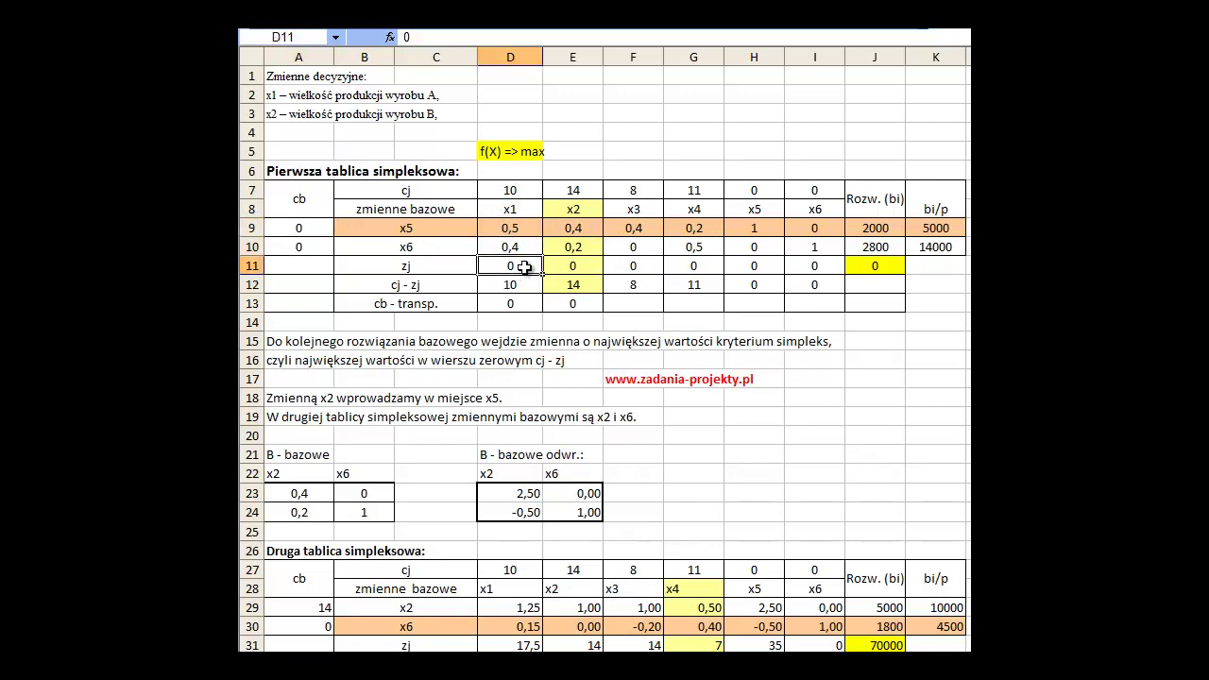
Step: Trace x2's zj the same way, then mark the whole zj row D11:J11
click(298, 231)
click(576, 231)
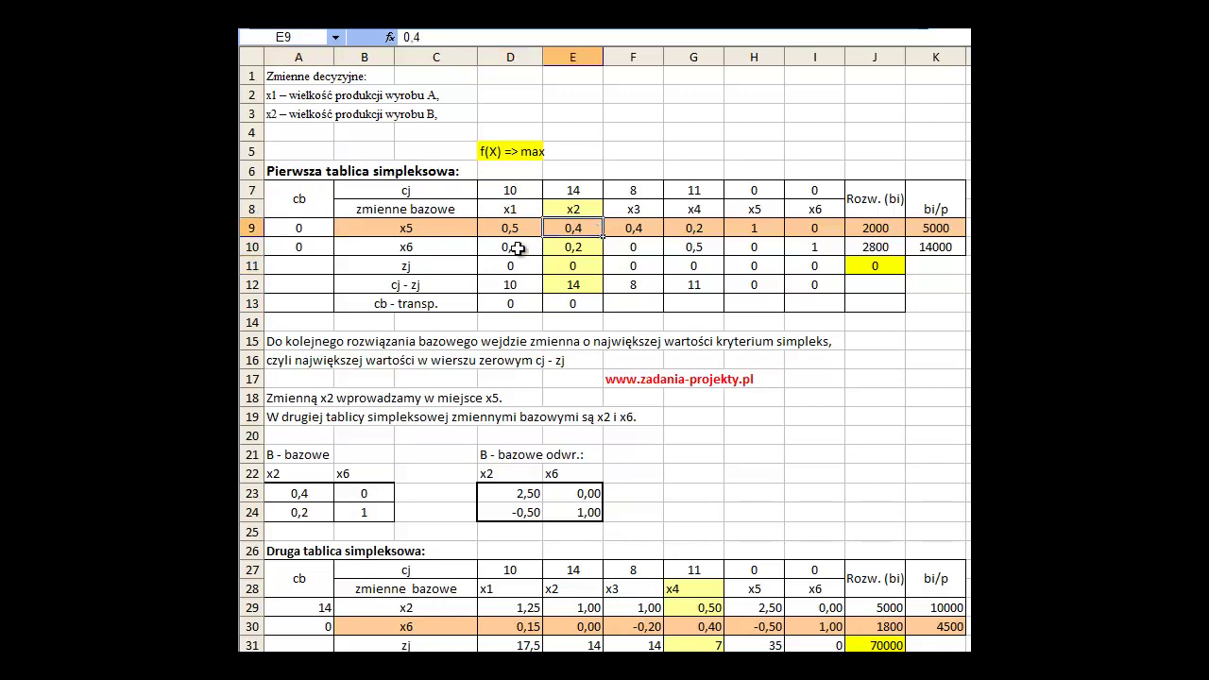
click(289, 249)
click(574, 247)
click(573, 267)
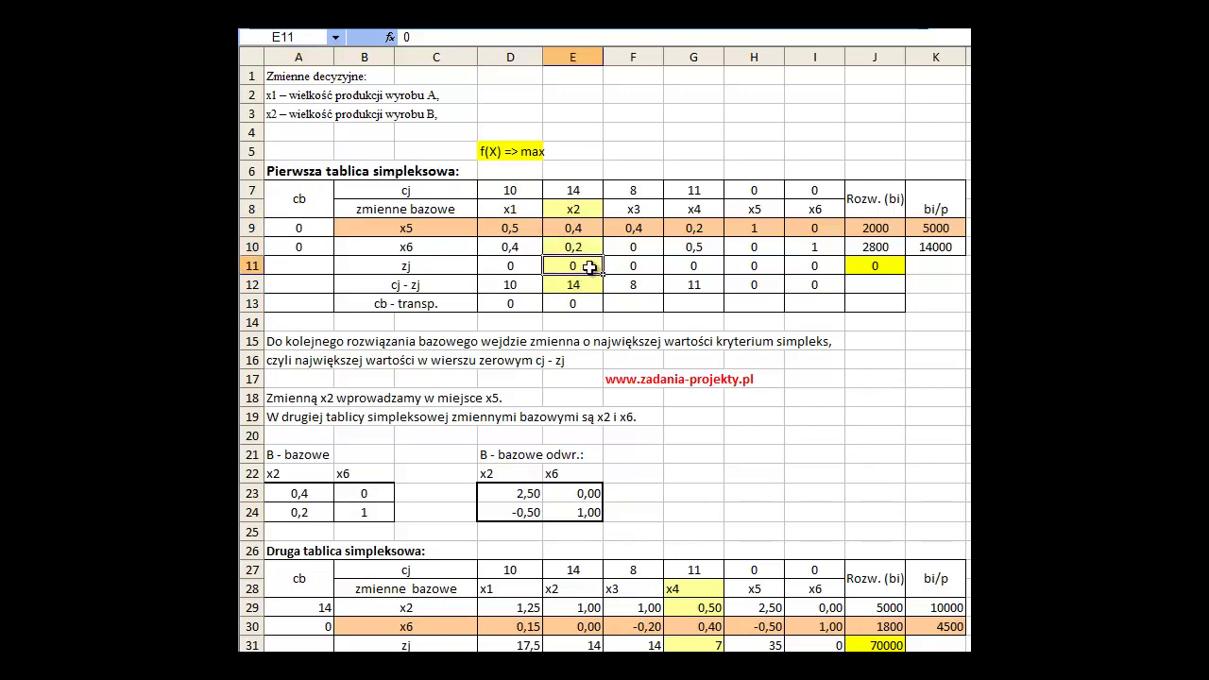
click(515, 267)
drag(541, 268, 801, 263)
drag(873, 265, 873, 266)
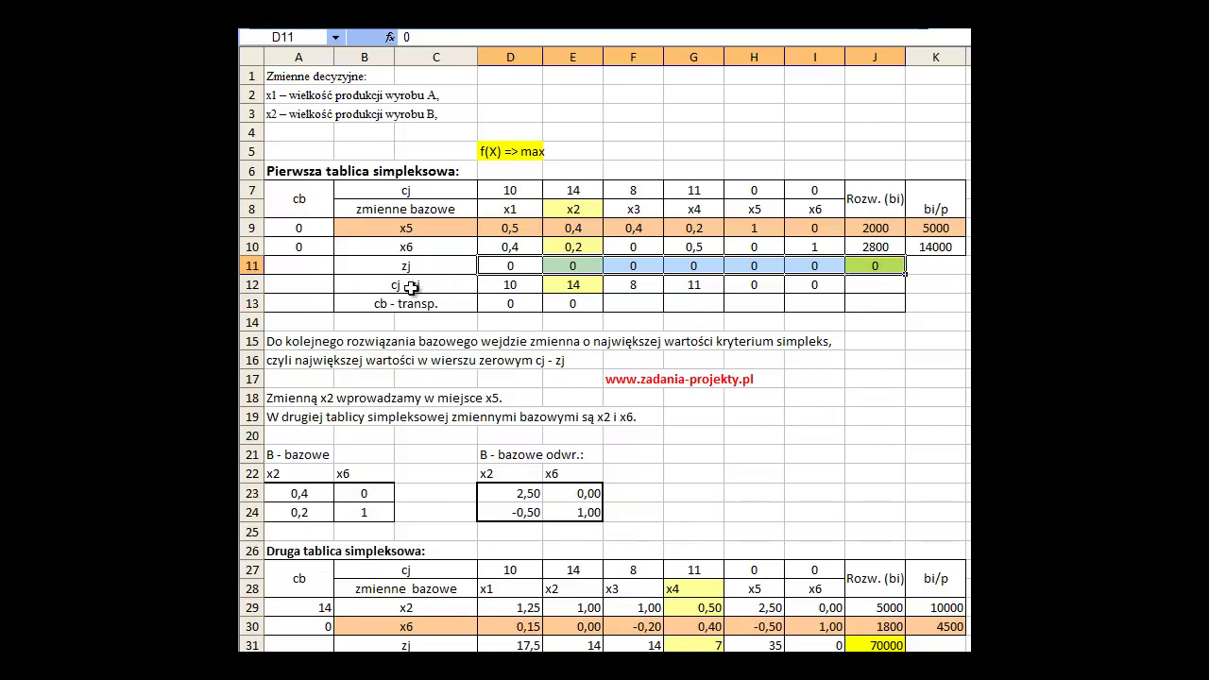
Step: Show the cj − zj row as the cj coefficients minus the zj values
click(412, 285)
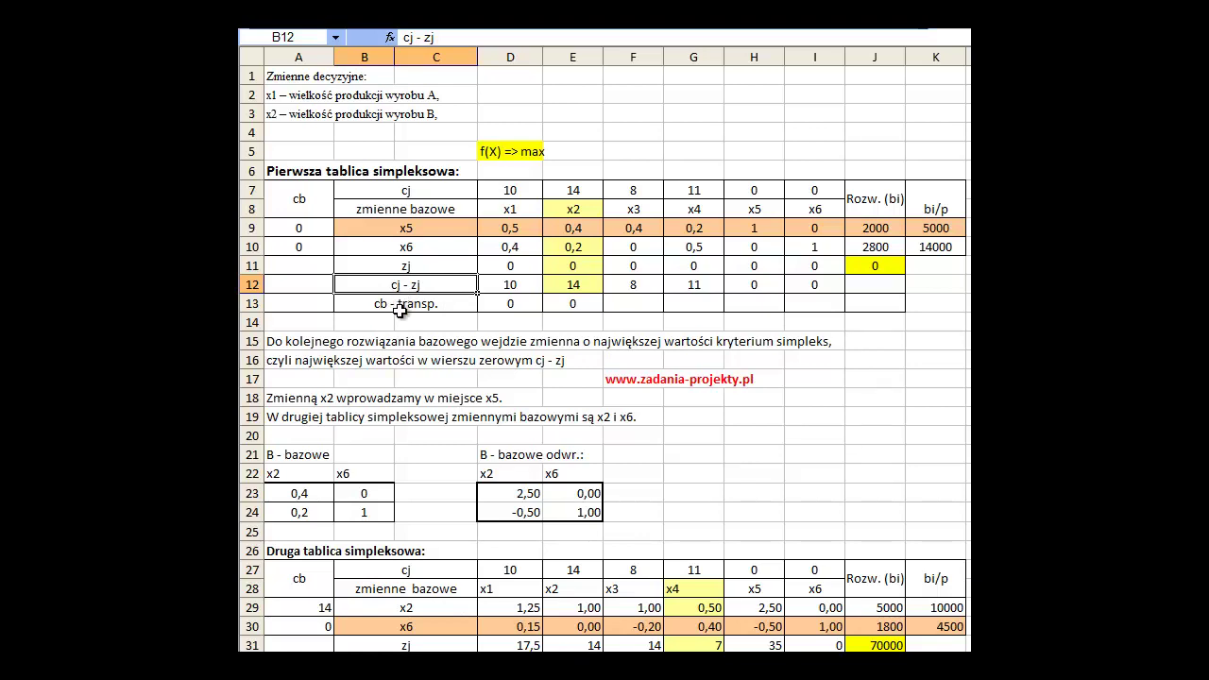
drag(510, 192, 799, 194)
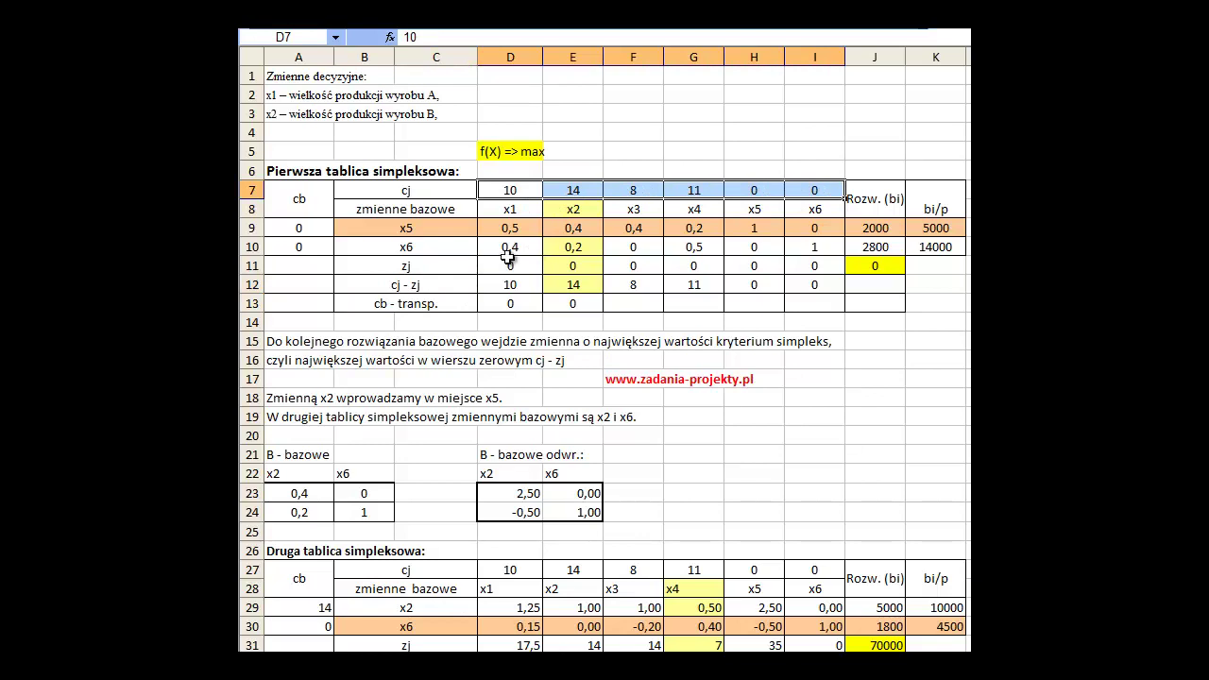
drag(511, 265, 800, 266)
drag(496, 190, 814, 191)
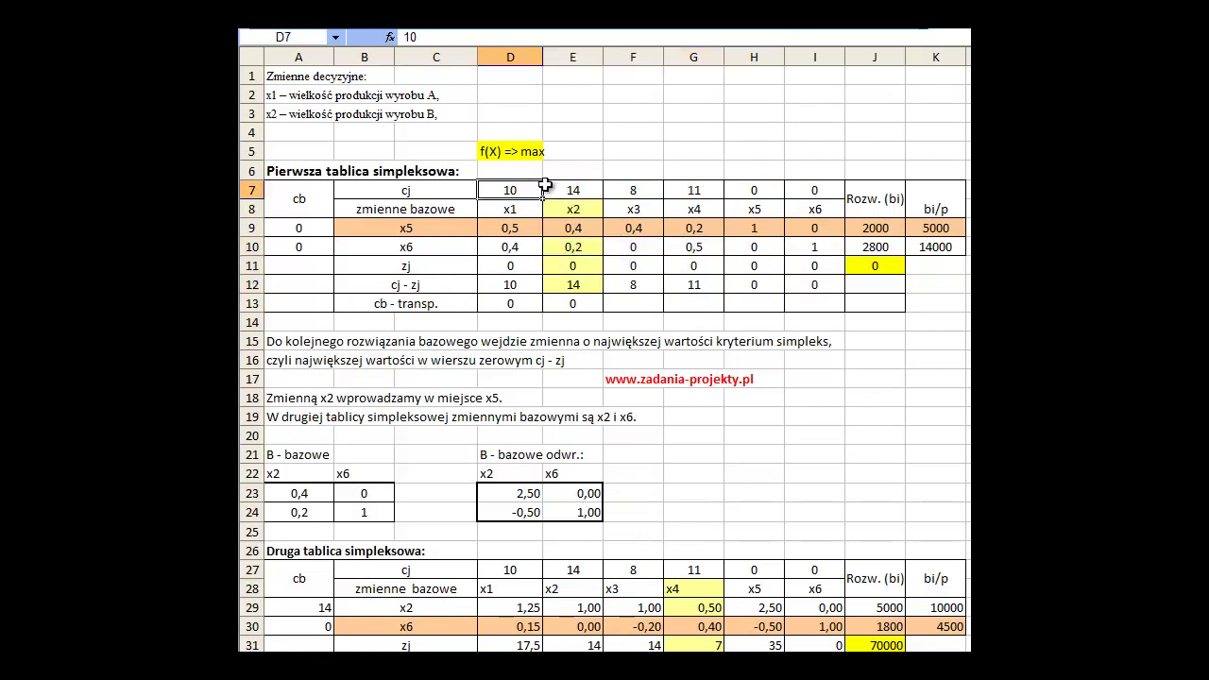
drag(501, 265, 800, 265)
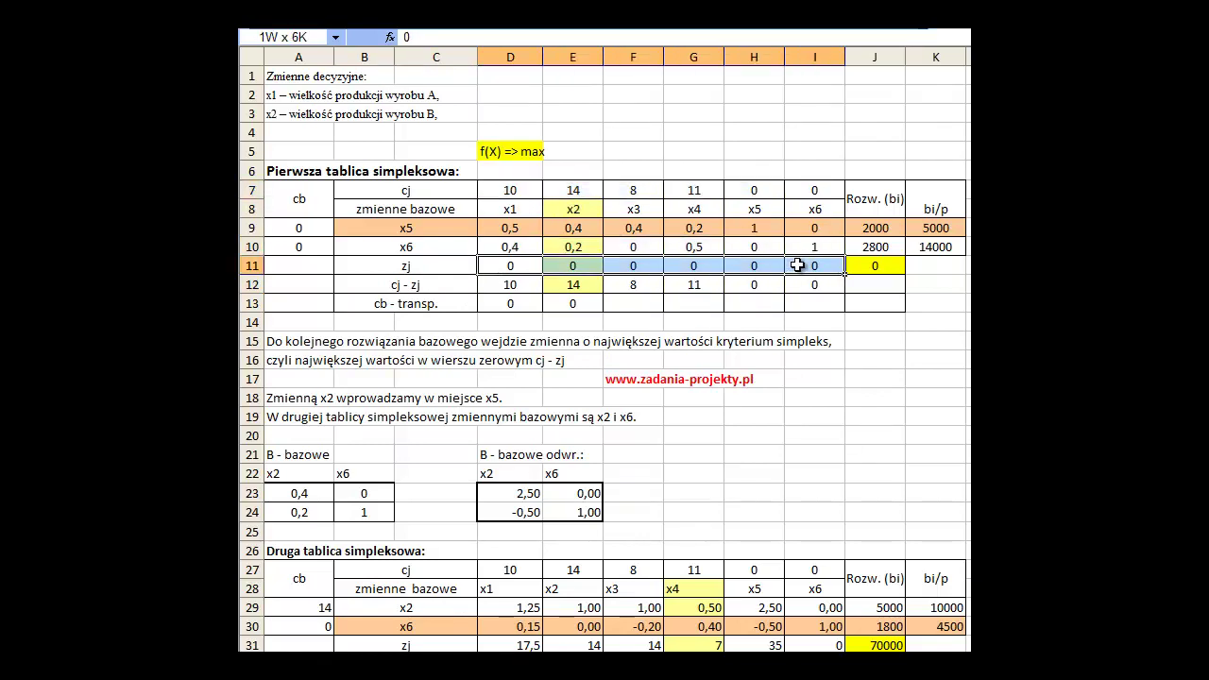
mouse_move(520, 284)
mouse_down()
mouse_move(718, 299)
mouse_move(813, 284)
mouse_up()
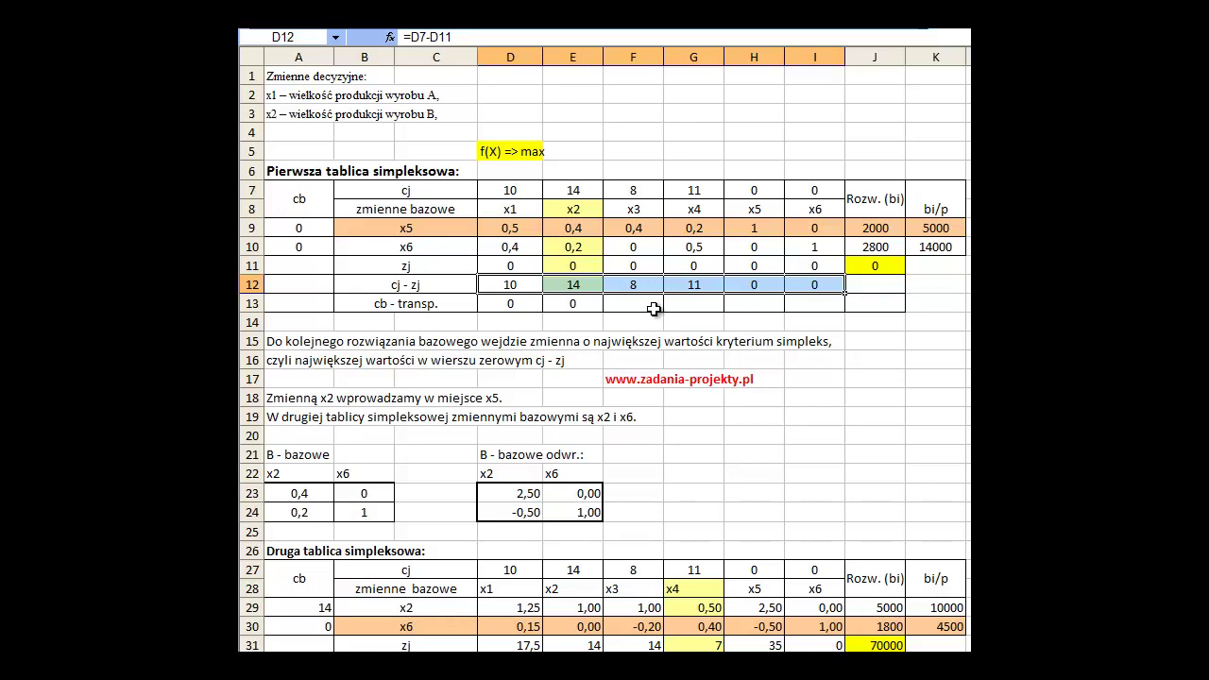
Step: Identify the positive cj − zj values for x1–x4 under maximisation and pick x2 as entering variable
click(493, 149)
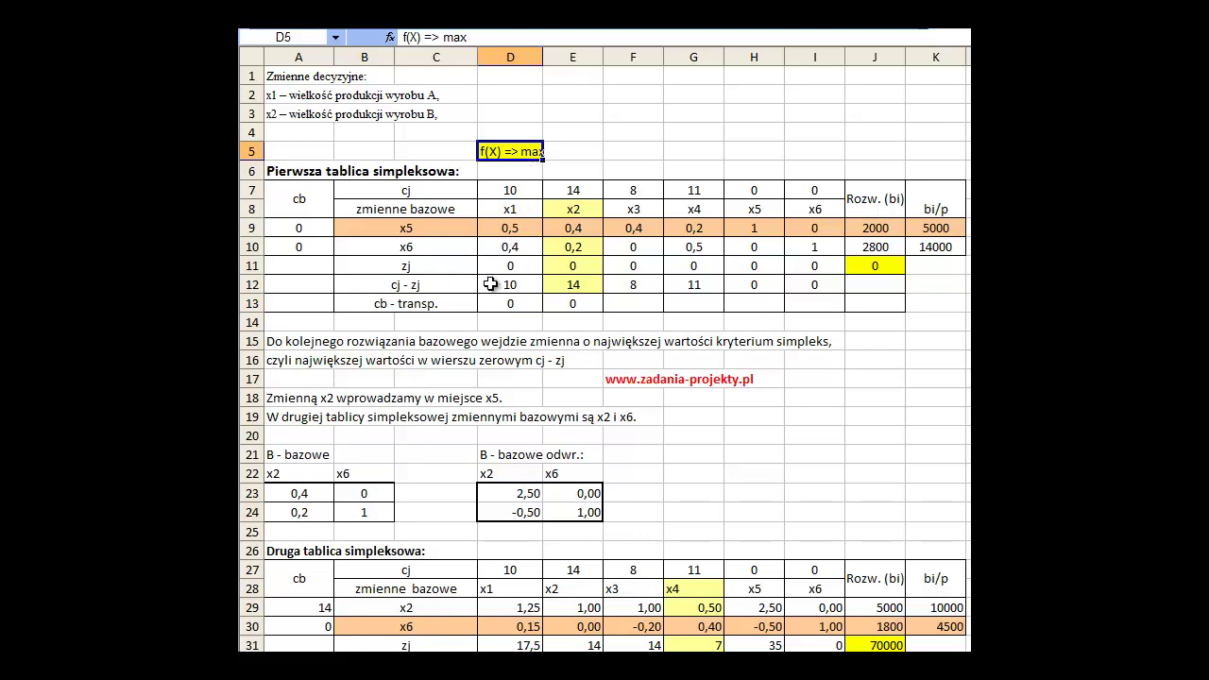
drag(494, 284, 804, 288)
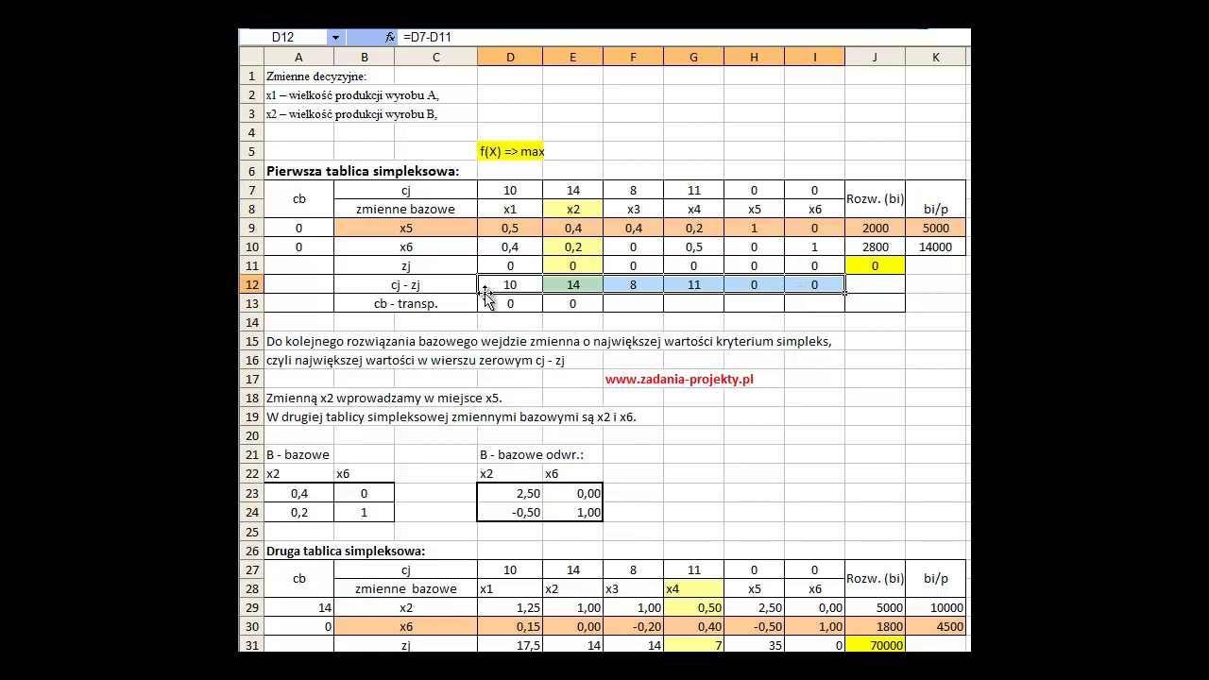
drag(747, 286, 804, 287)
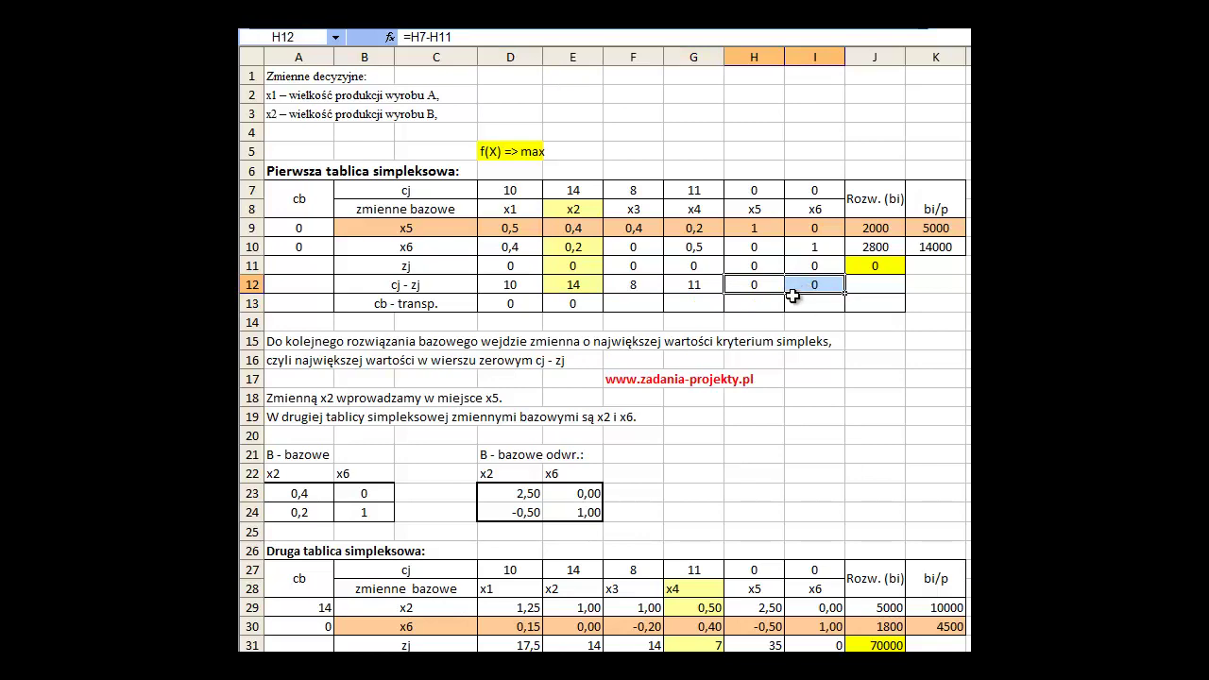
click(677, 288)
drag(677, 288, 491, 288)
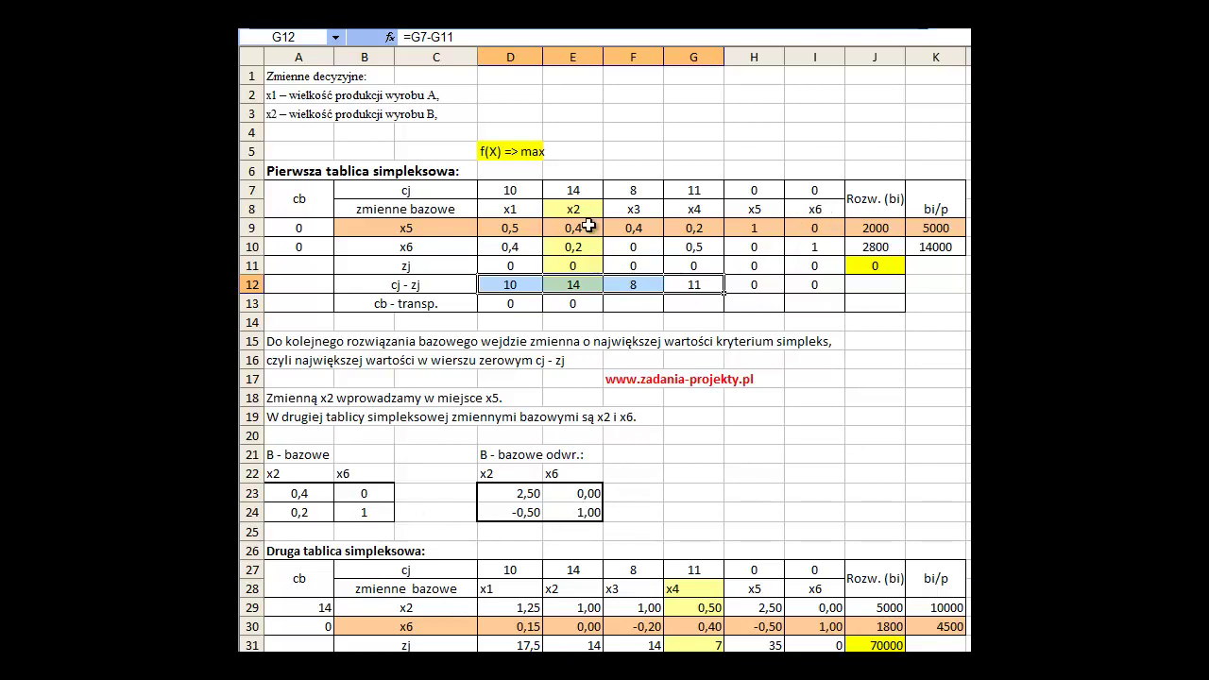
mouse_move(573, 210)
mouse_down()
mouse_move(575, 288)
mouse_move(592, 208)
mouse_up()
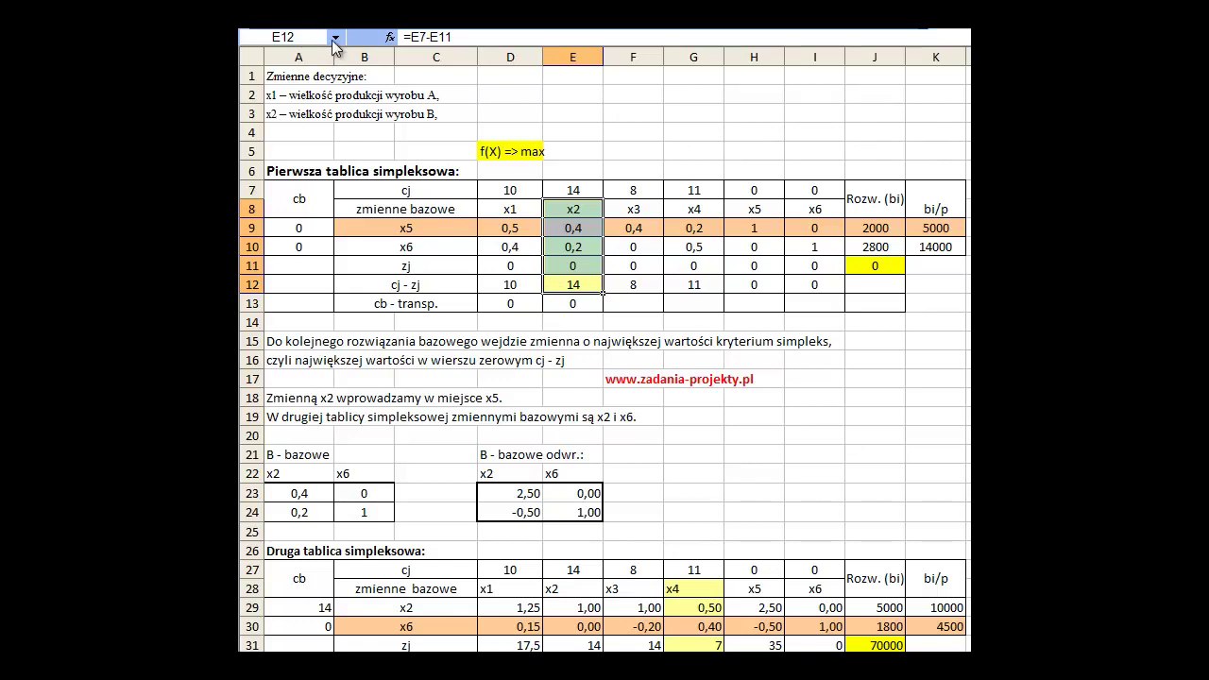
Step: Inspect the bi/p ratio formula for row x5 and the ratios for both rows, leaving them unchanged
click(330, 39)
key(BackSpace)
click(928, 228)
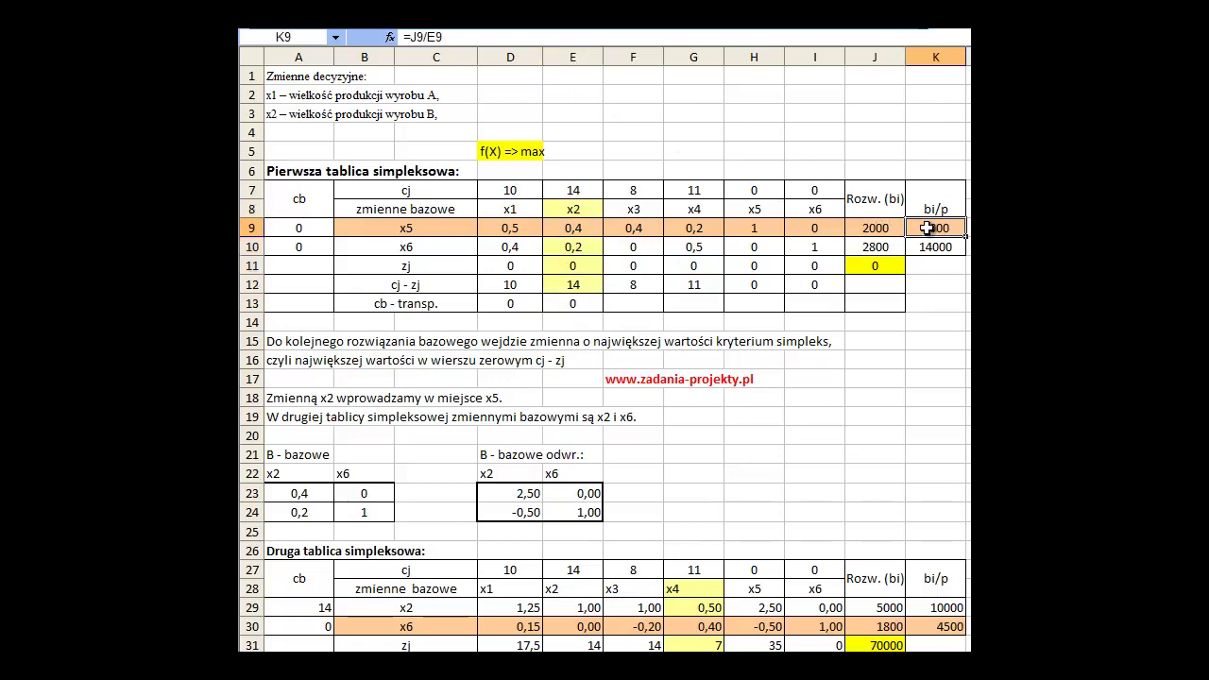
double_click(927, 227)
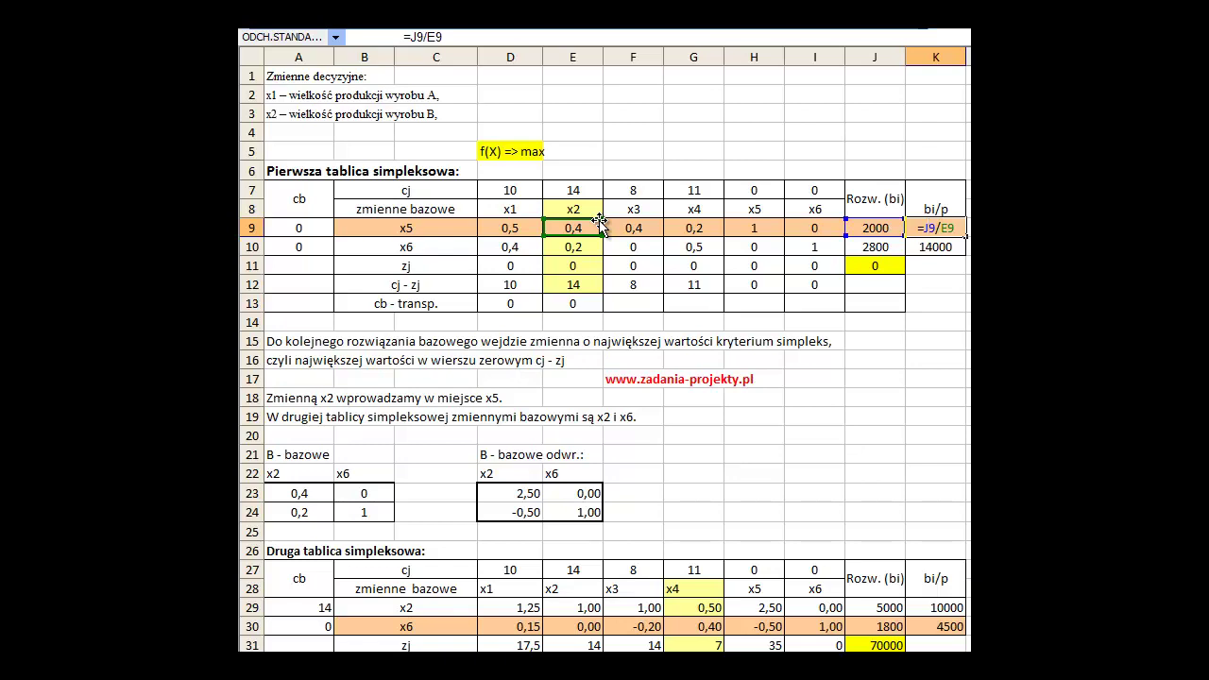
key(ctrl+Return)
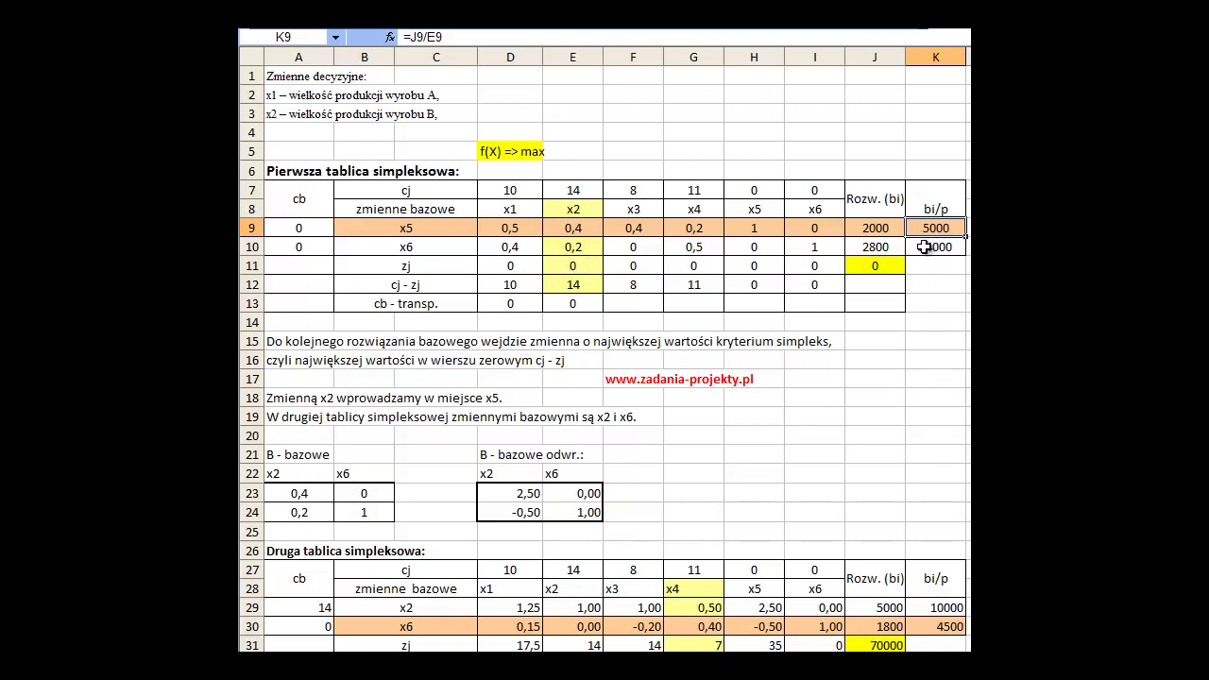
mouse_move(931, 246)
mouse_down()
mouse_move(926, 194)
mouse_move(934, 246)
mouse_up()
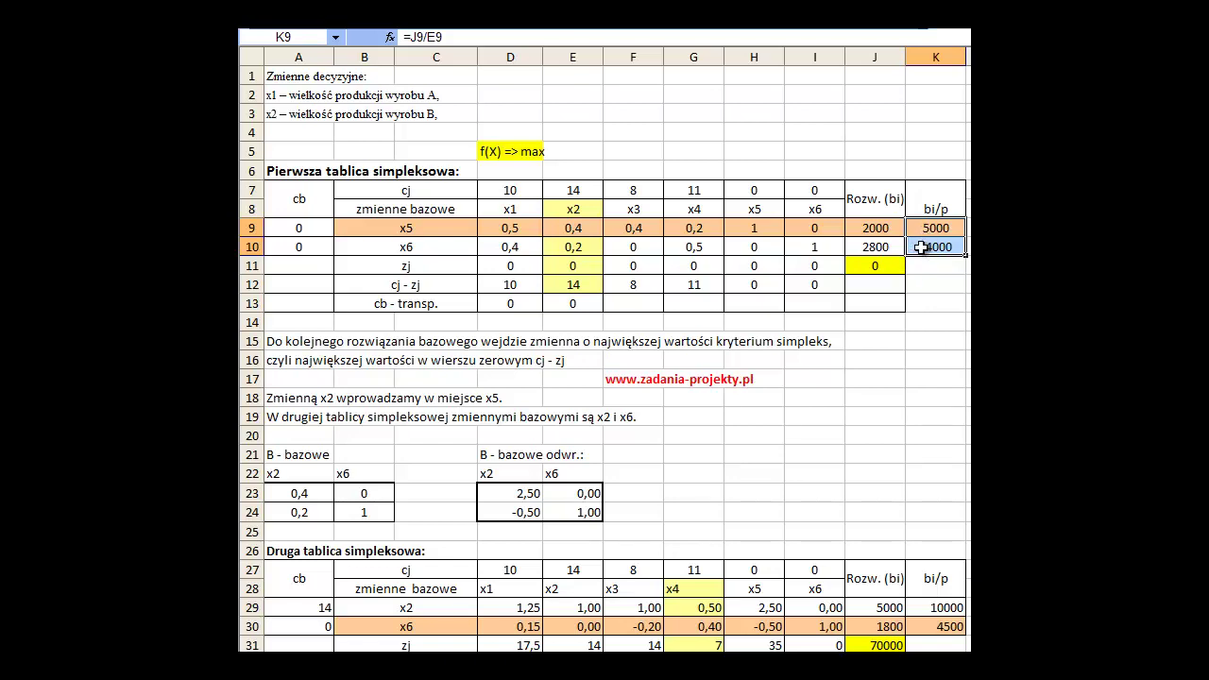
Step: Identify the smallest ratio 5000, so x2 enters the basis in place of x5
click(929, 227)
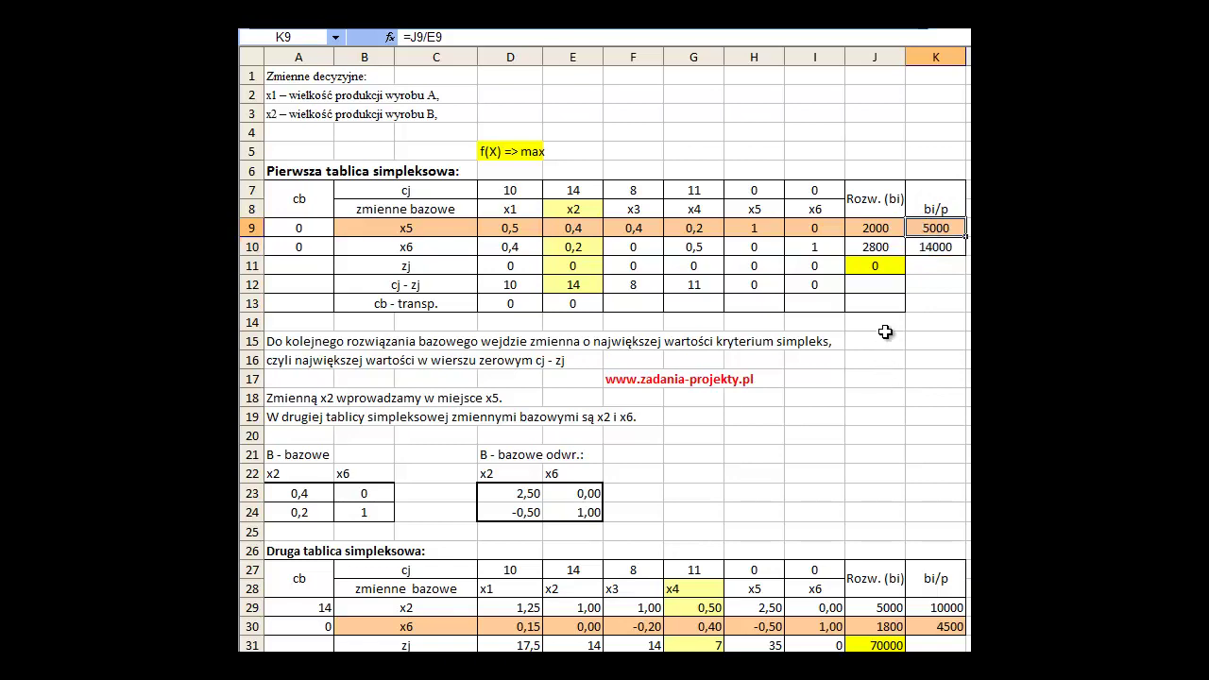
mouse_move(940, 229)
mouse_down()
mouse_move(567, 245)
mouse_move(387, 223)
mouse_up()
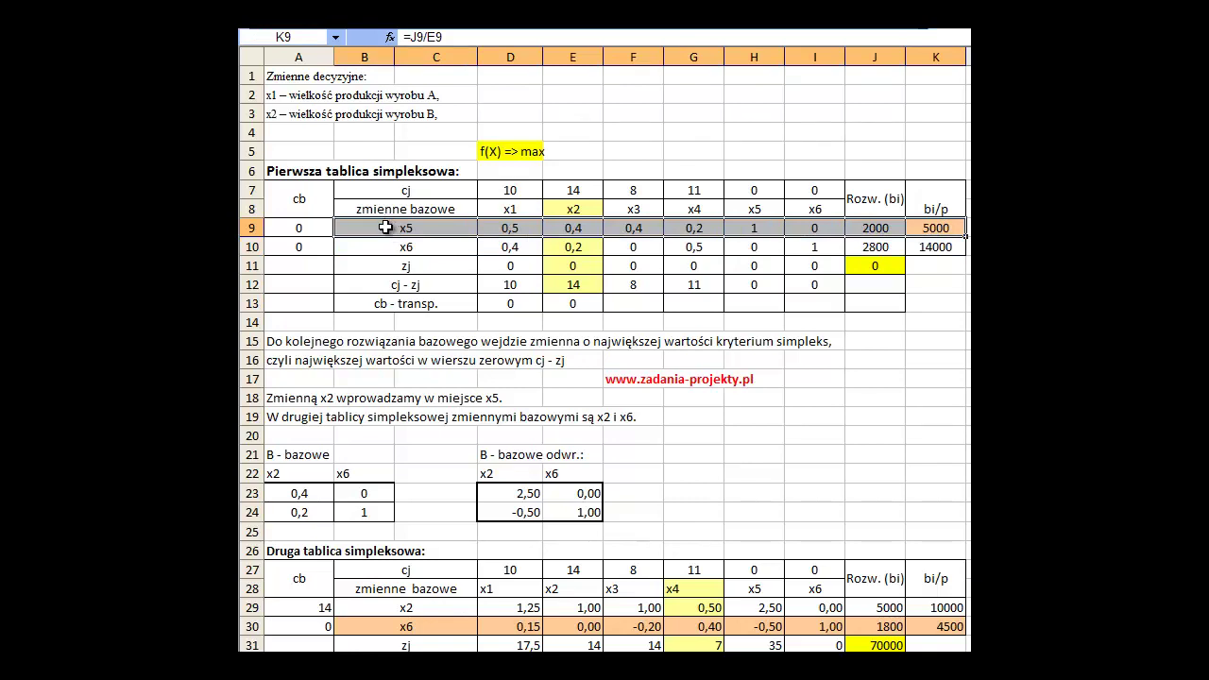
click(386, 230)
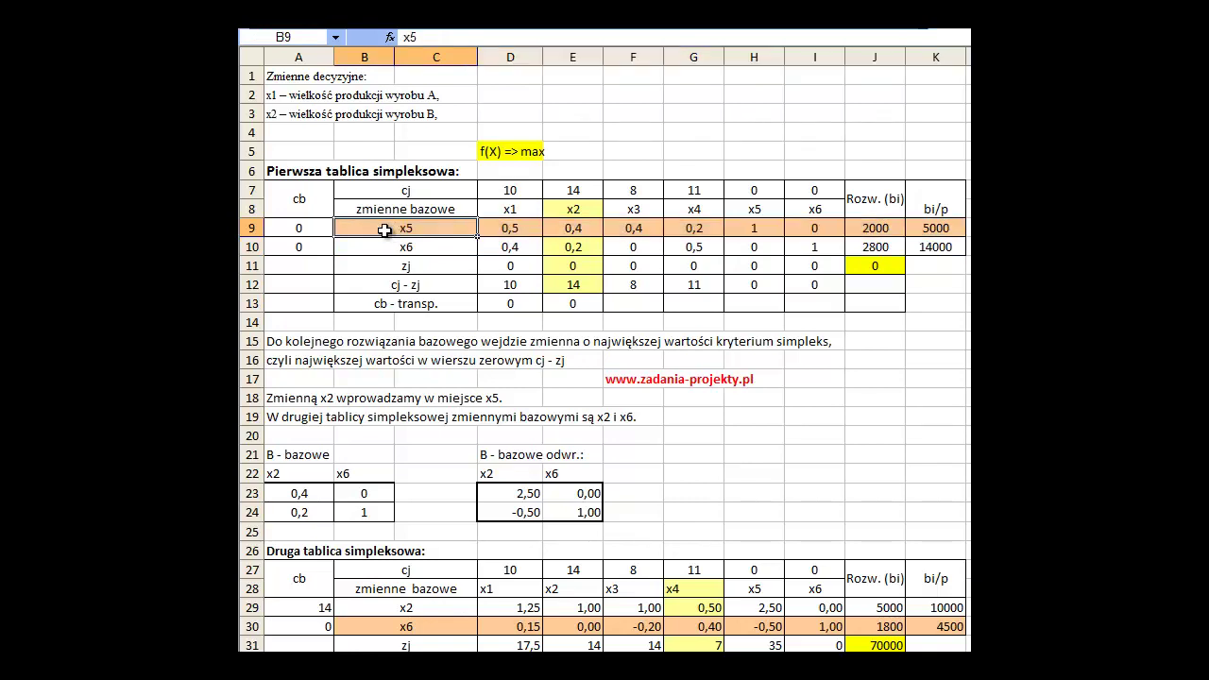
click(586, 209)
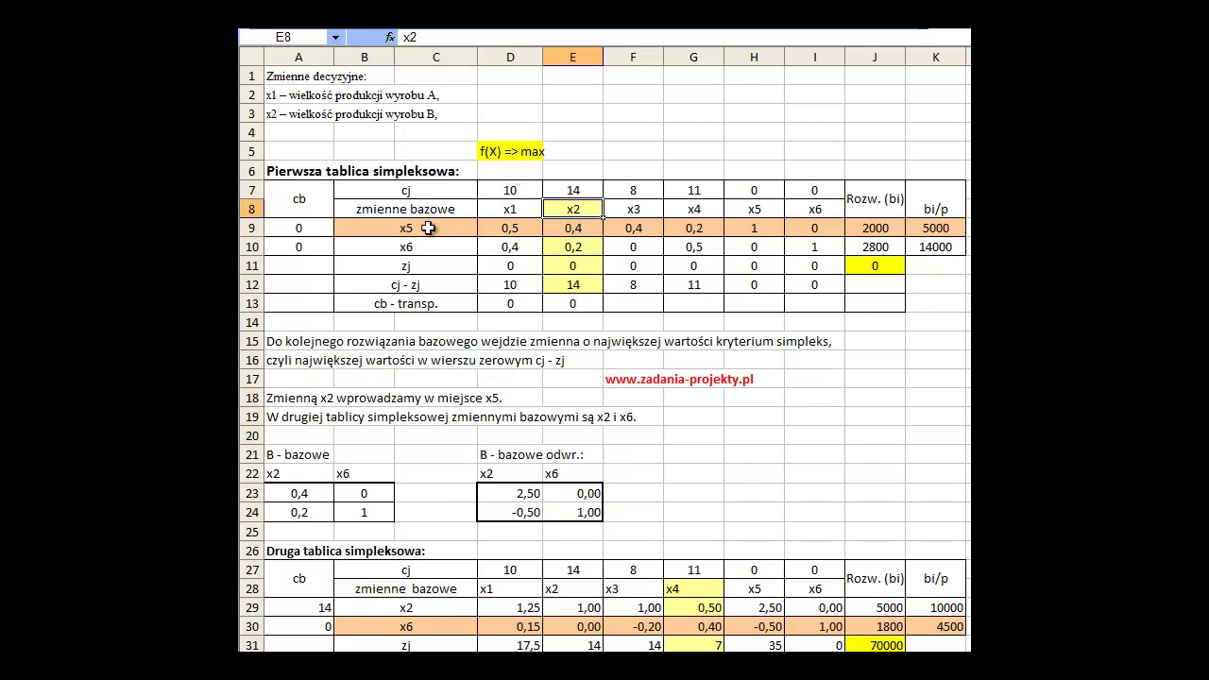
click(428, 228)
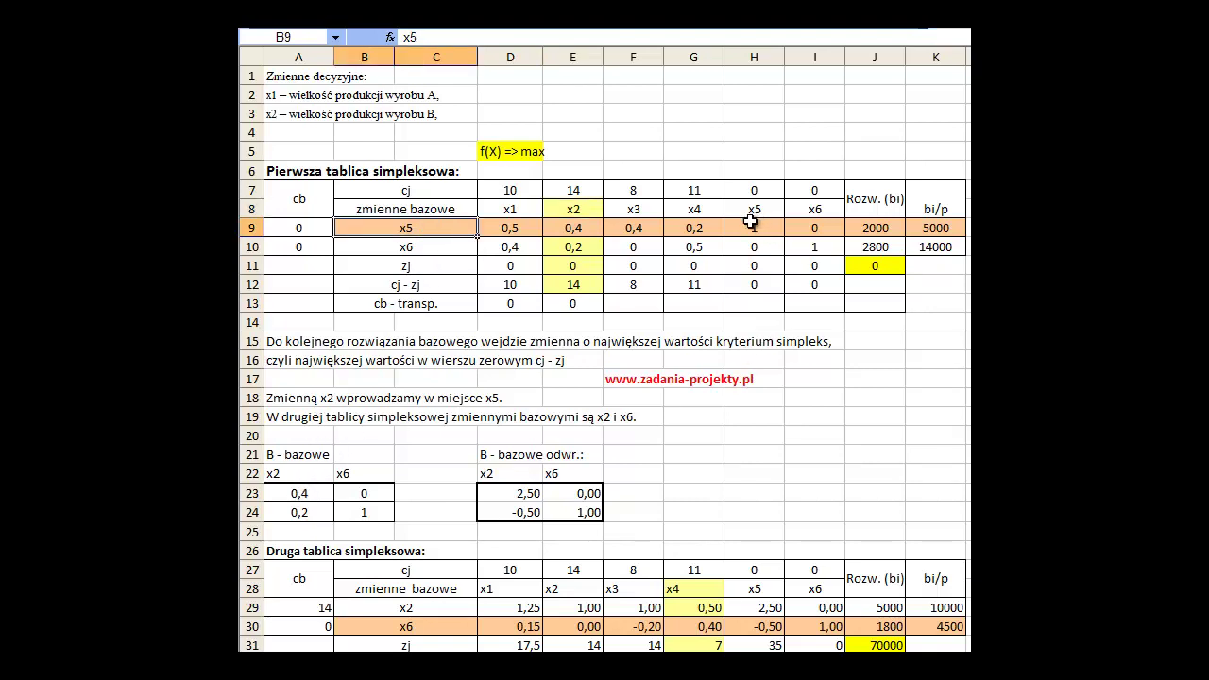
drag(752, 221, 793, 244)
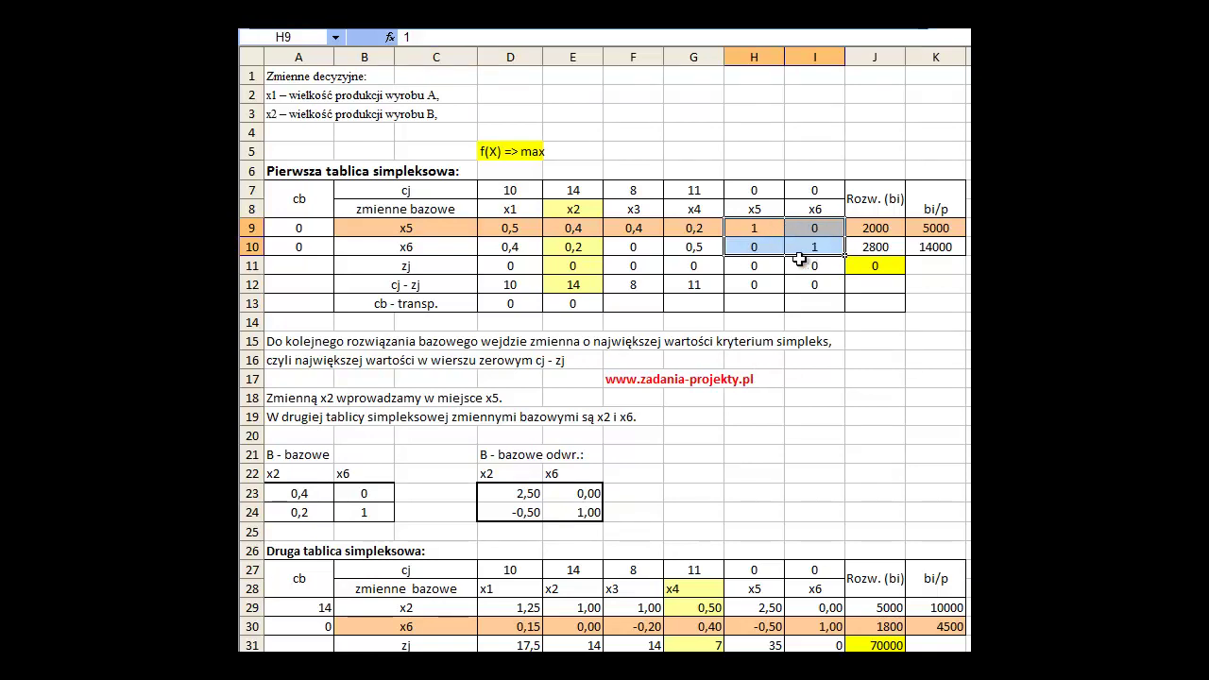
click(765, 211)
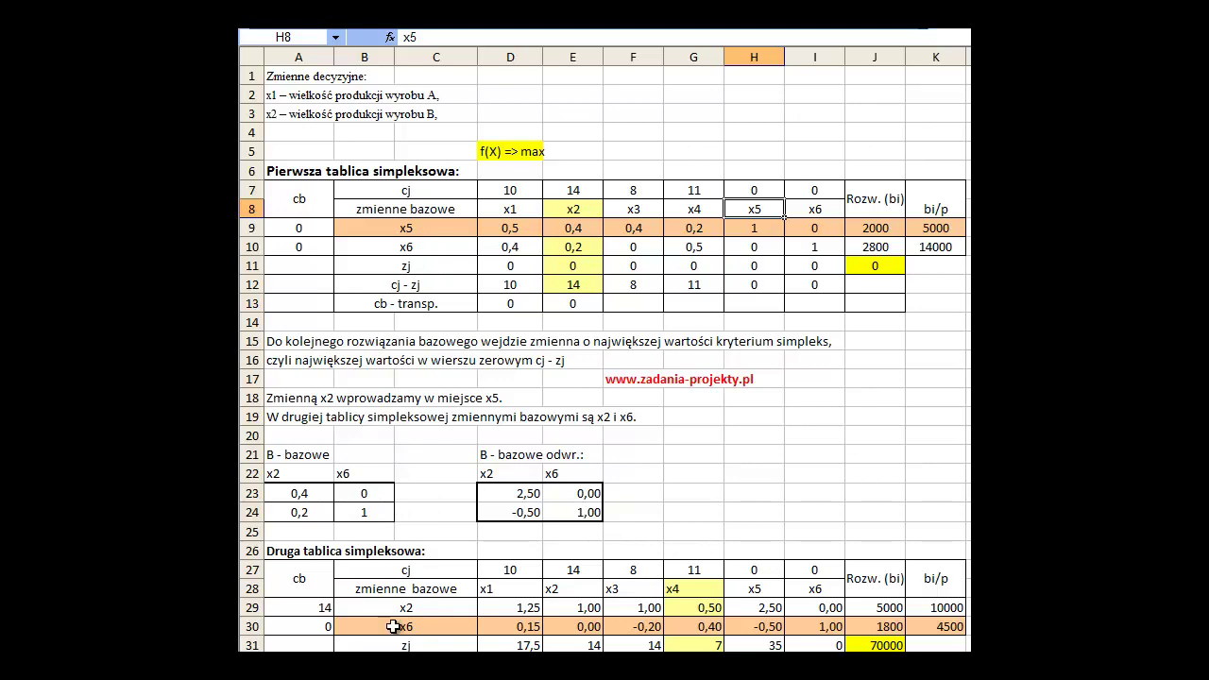
Step: Check the second tableau's basis labels x2 and x6
scroll(462, 568, down, 1)
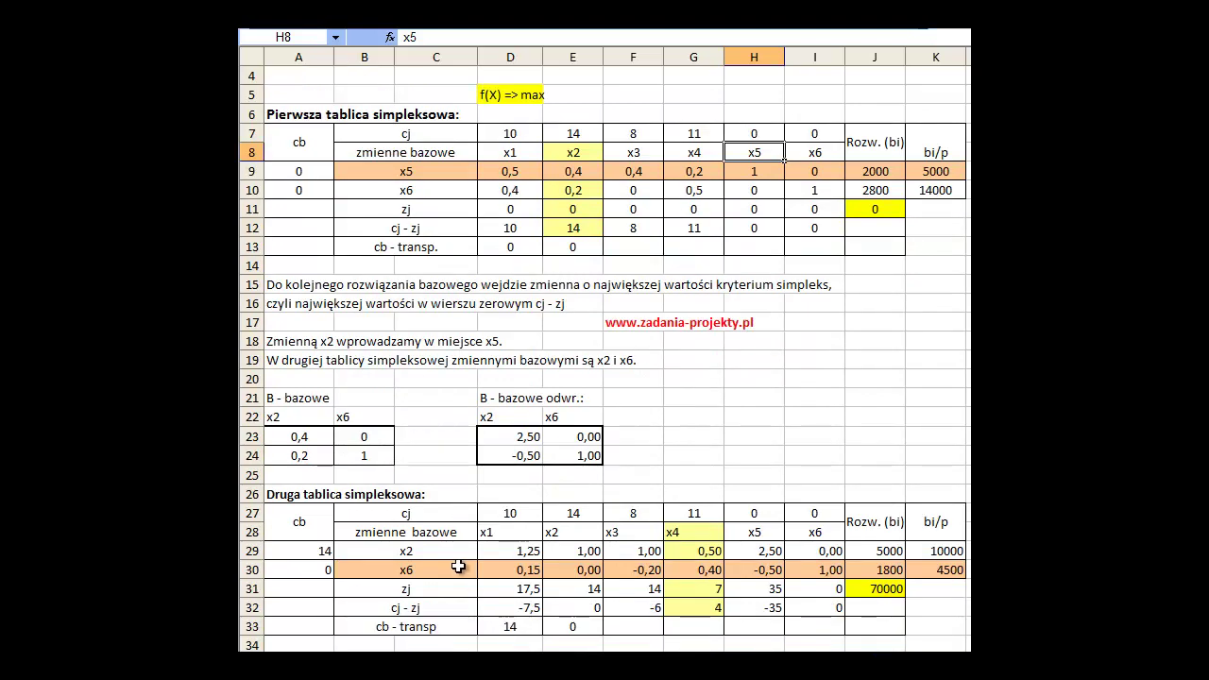
click(399, 555)
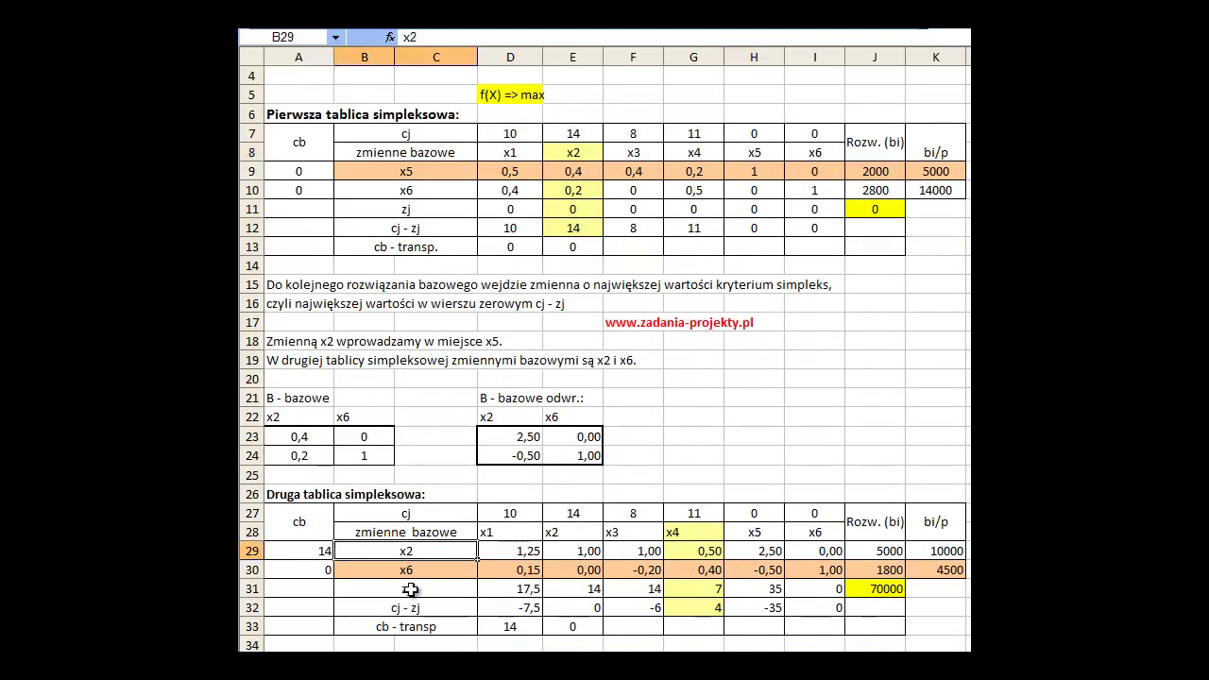
click(412, 572)
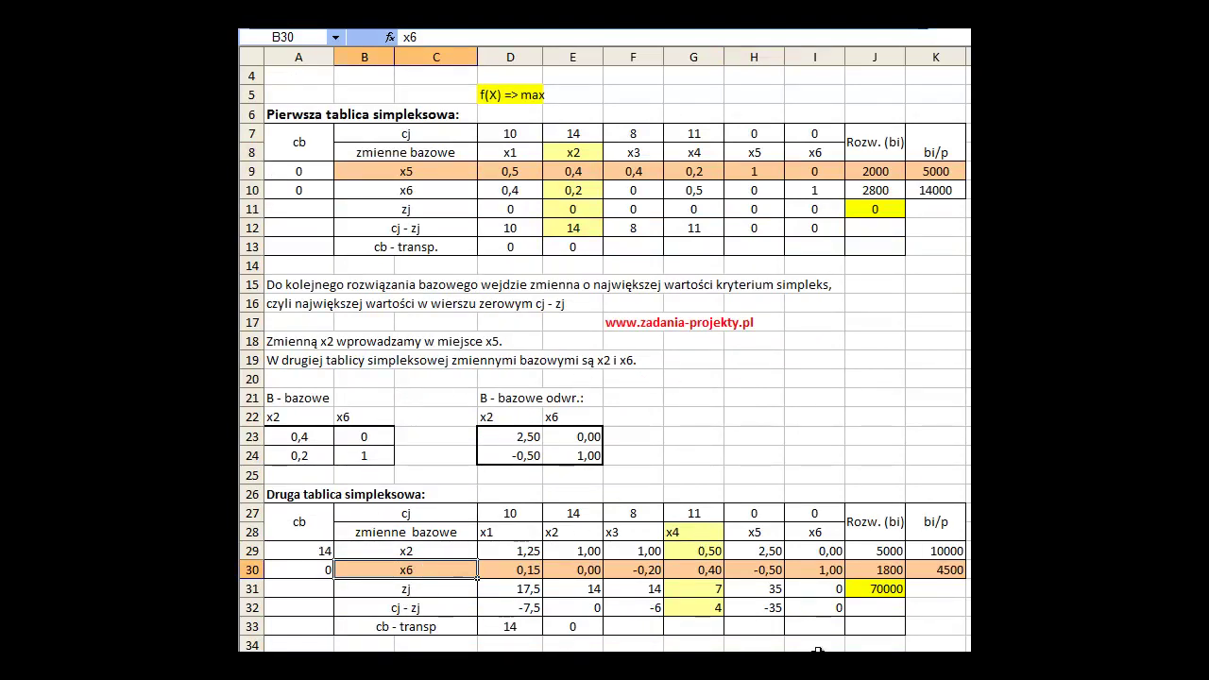
click(412, 551)
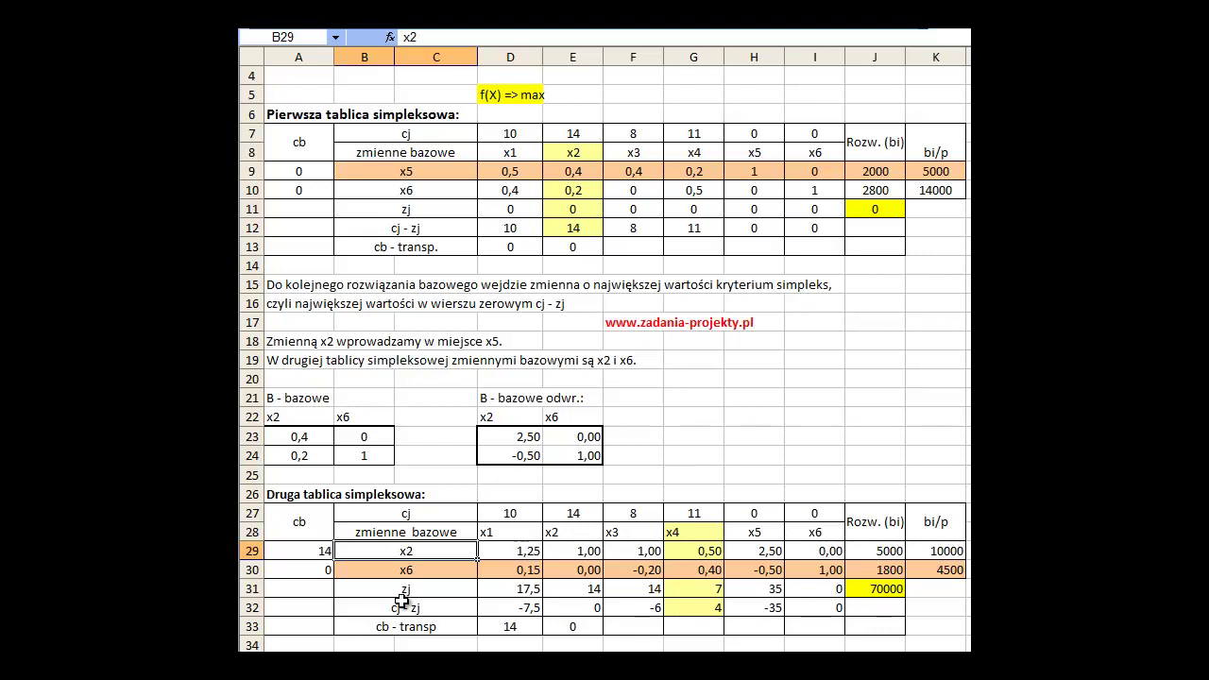
Step: Check A23's formula and set B23 to =I9
double_click(313, 434)
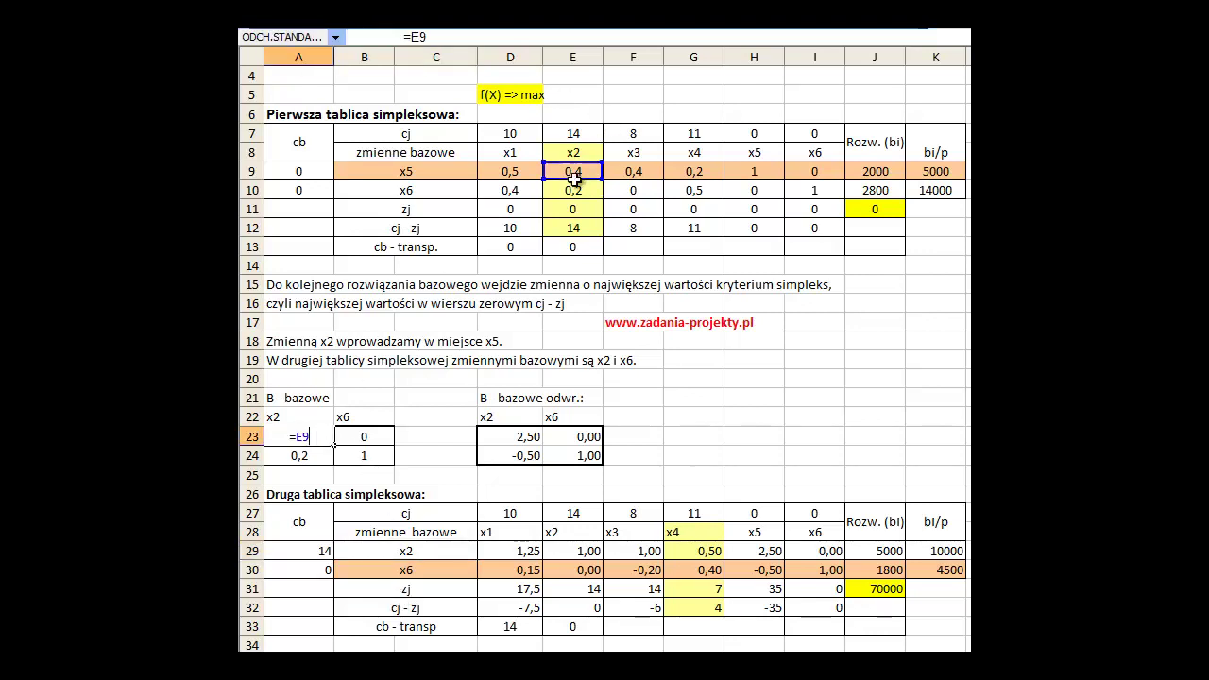
key(Escape)
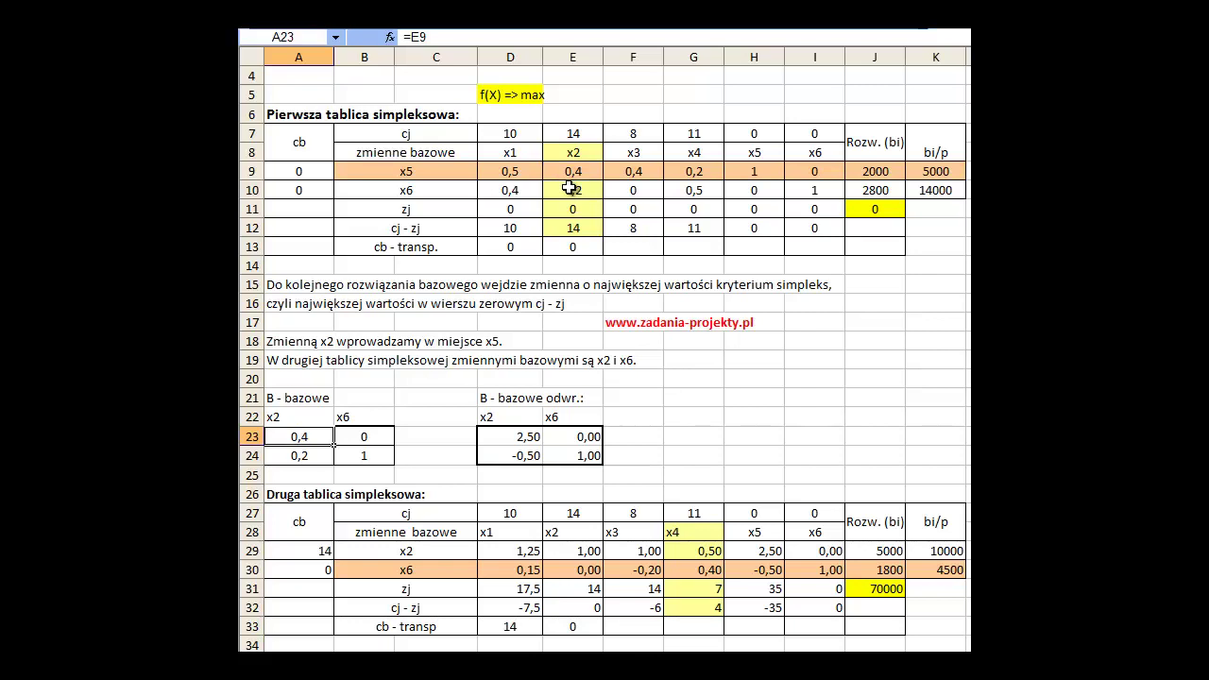
click(390, 438)
text(=I9)
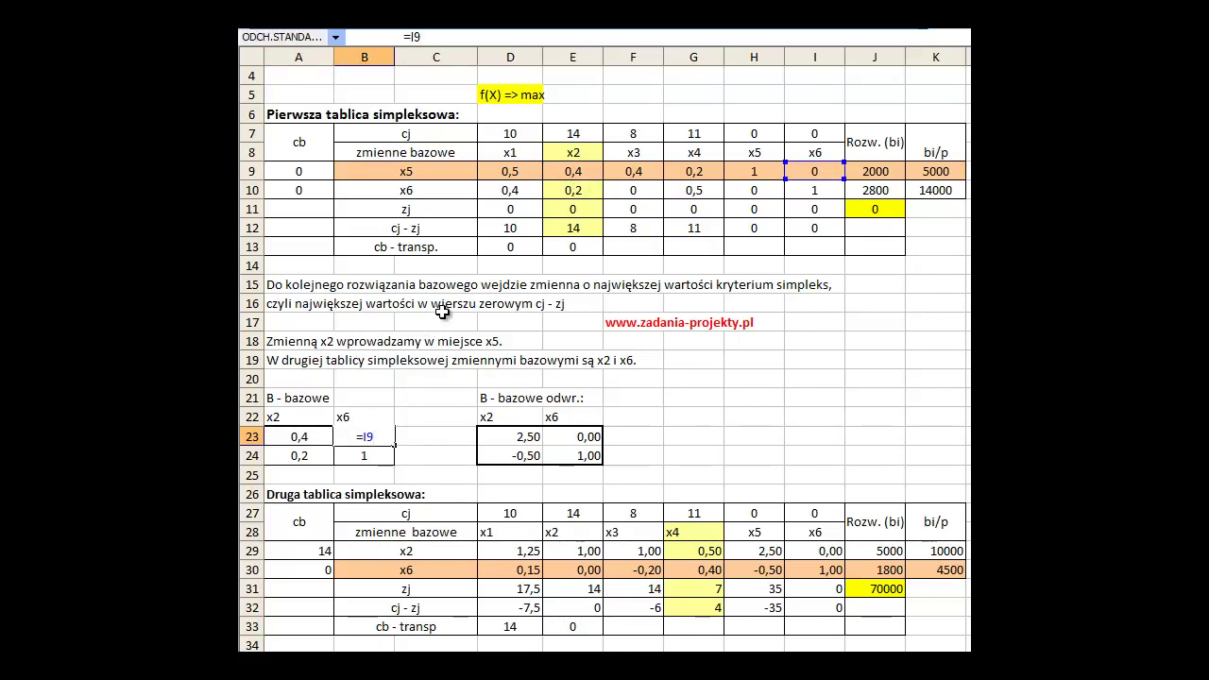
click(816, 170)
key(ctrl+Return)
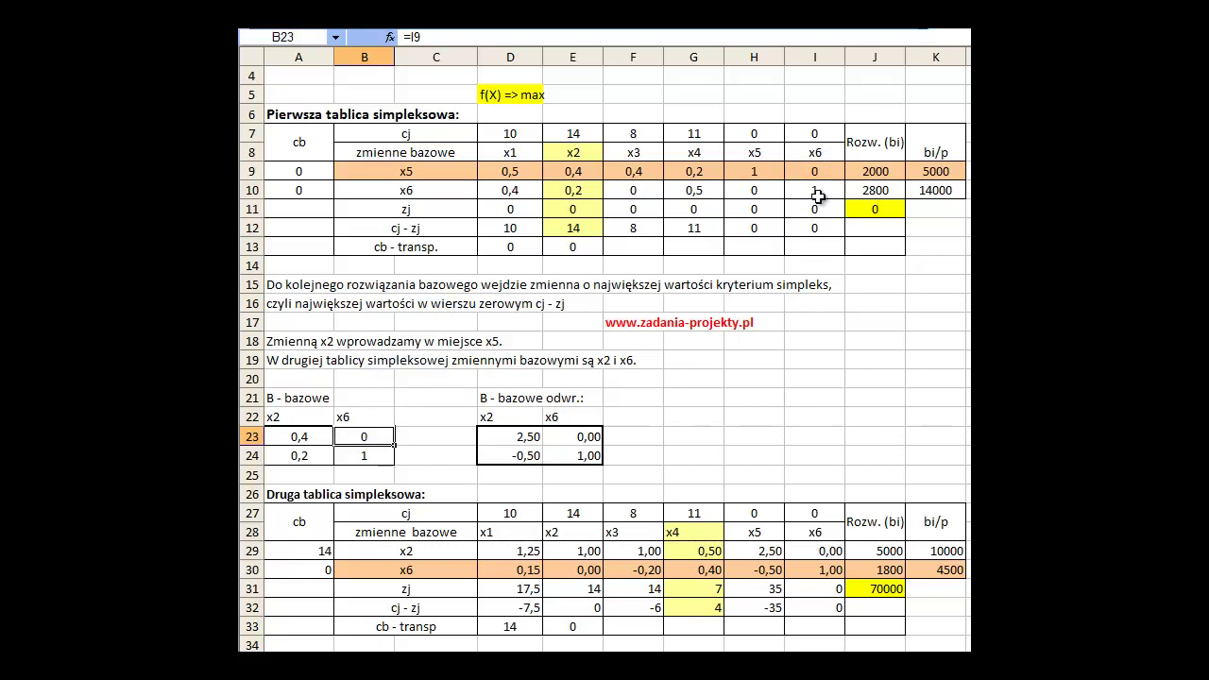
Step: Compare the x5/x6 blocks of both tableaux, applying a red fill and undoing it
drag(762, 168, 813, 193)
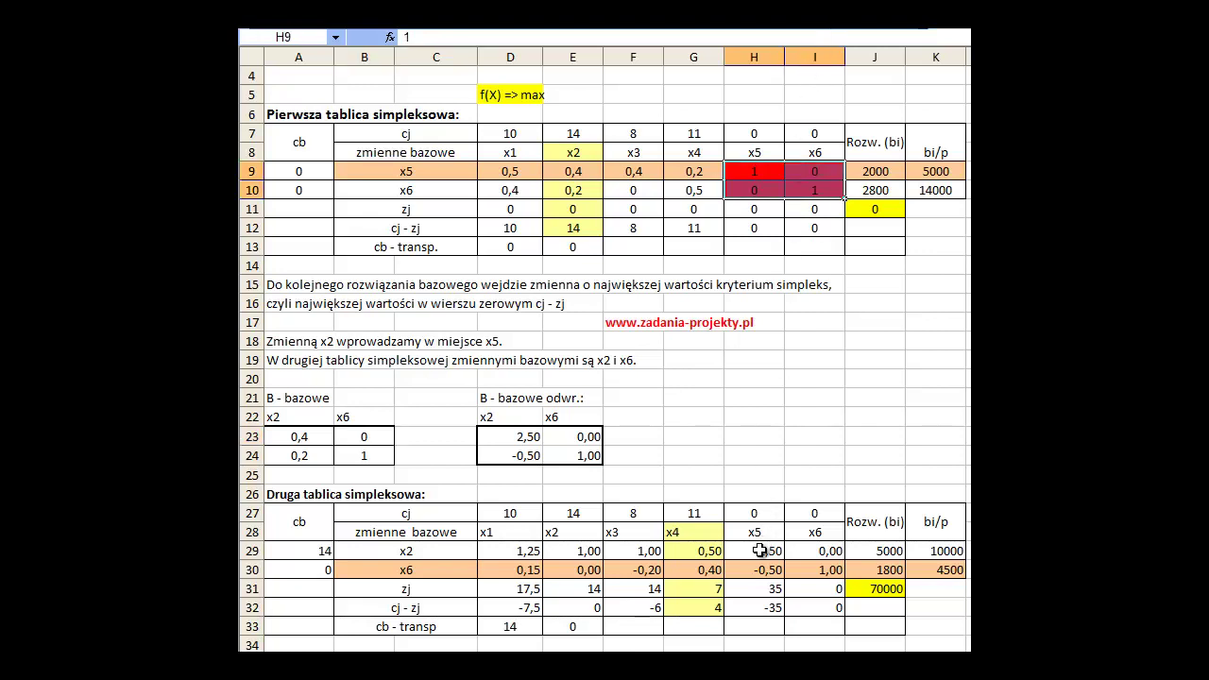
drag(763, 550, 804, 567)
click(832, 31)
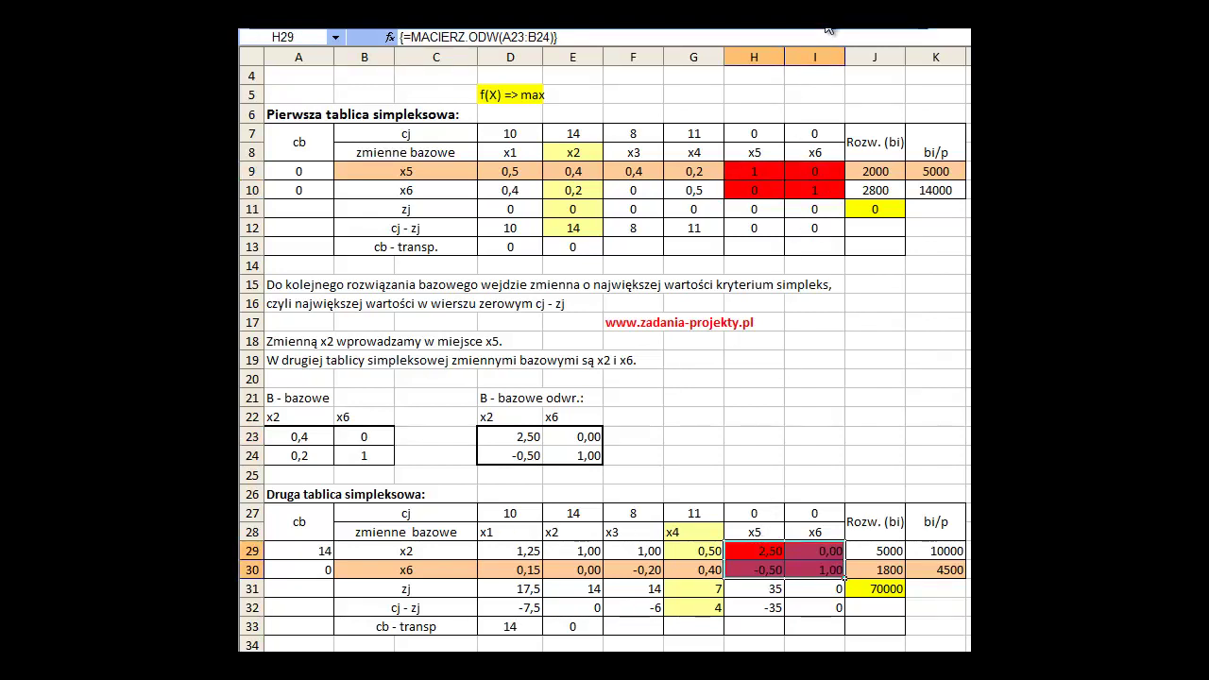
key(ctrl+z)
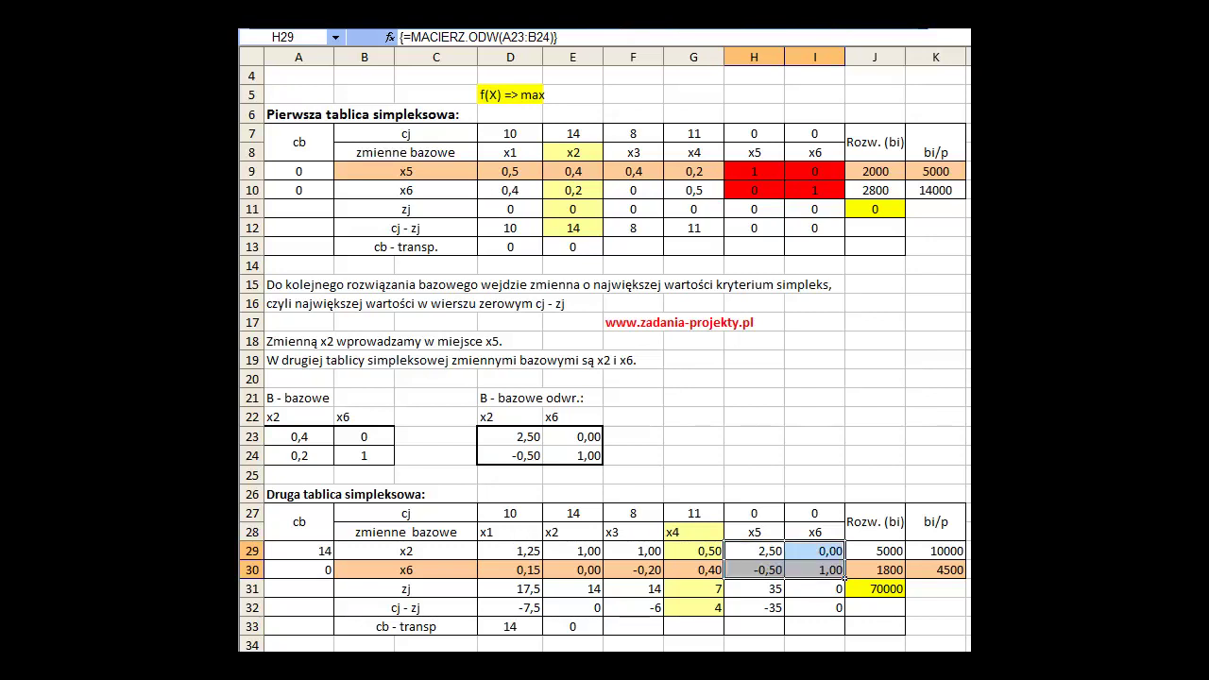
key(ctrl+z)
Step: Enter =MACIERZ.ODW(A23:B24) as an array formula across H29:I30
double_click(759, 553)
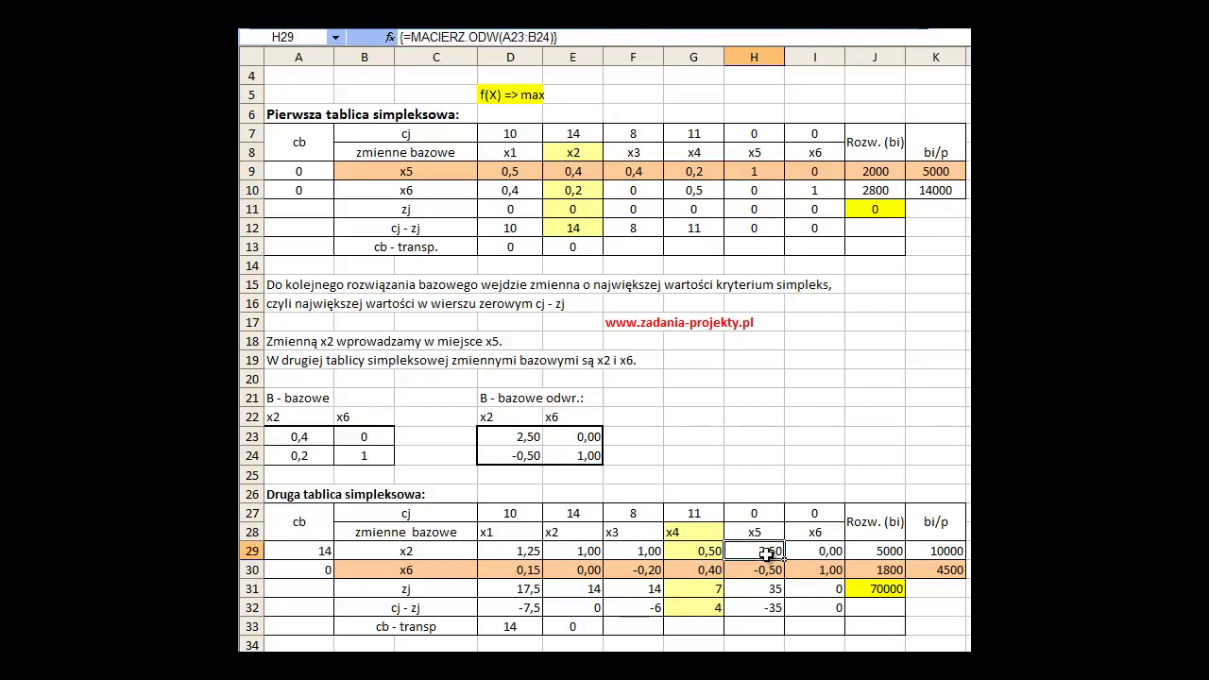
key(ctrl+shift+Return)
drag(770, 553, 822, 573)
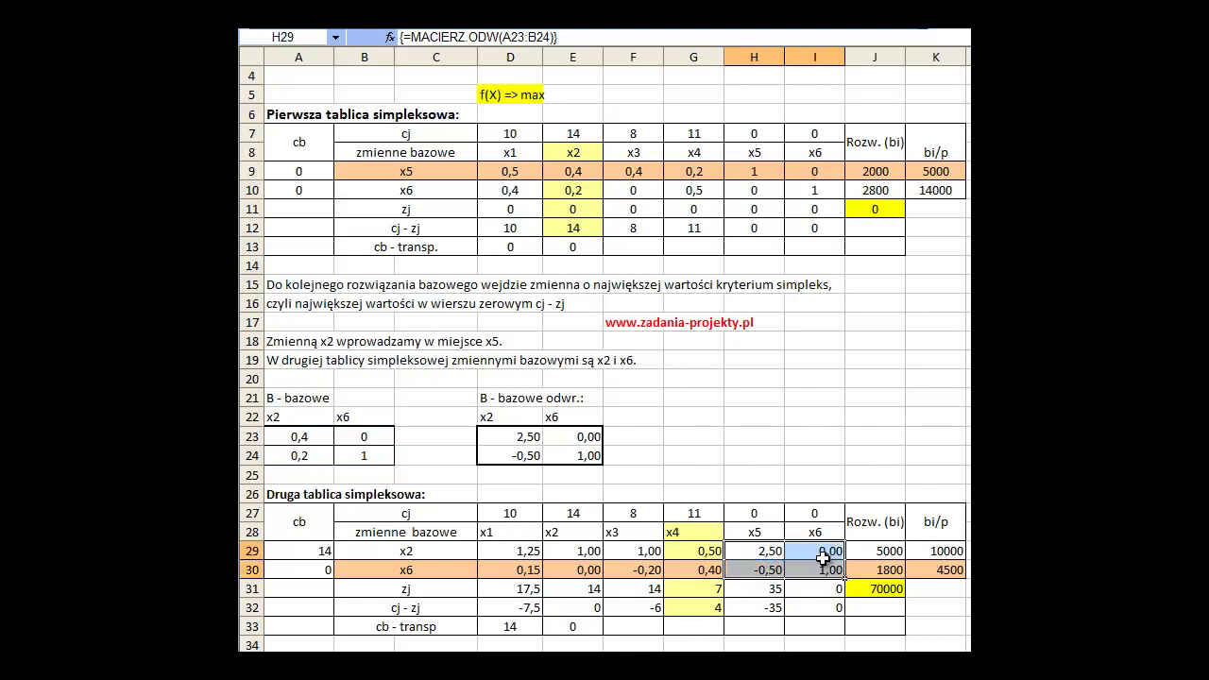
key(F2)
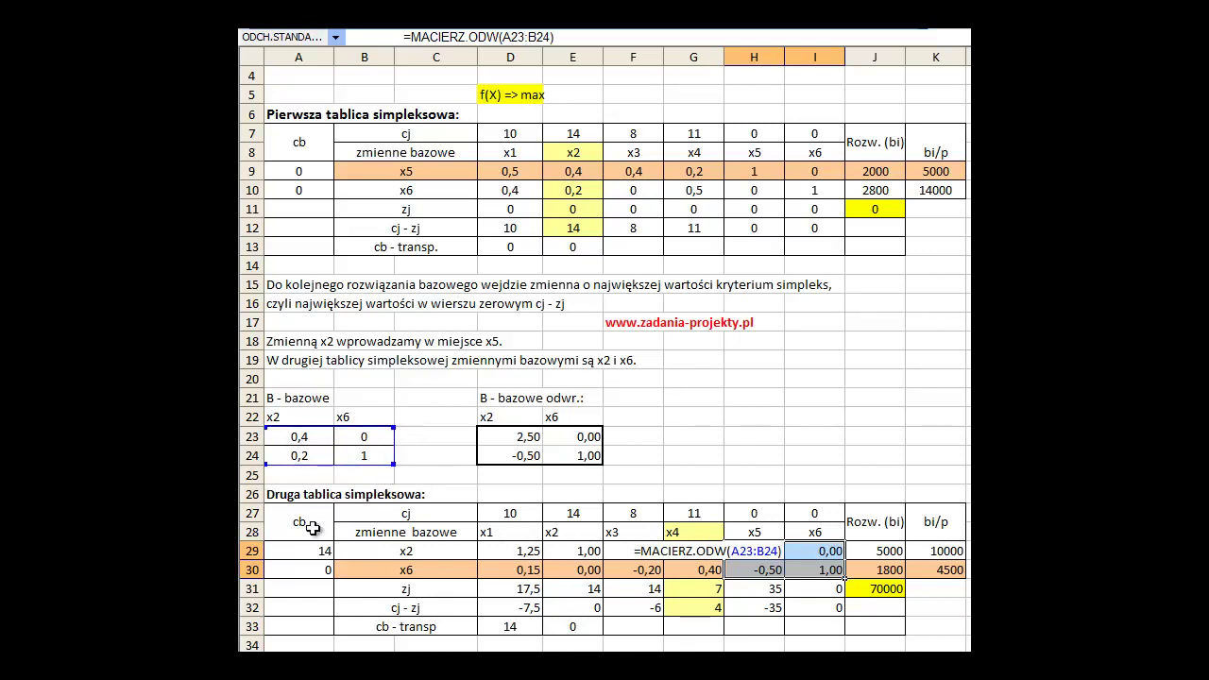
key(ctrl+shift+Return)
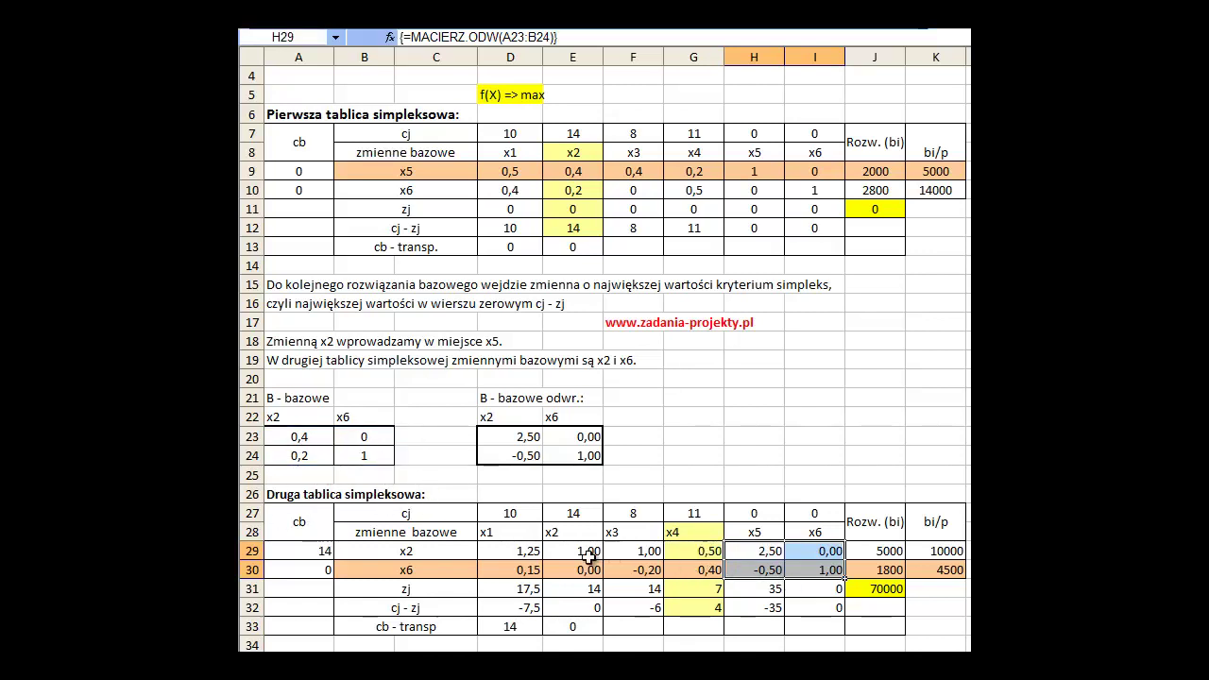
drag(515, 559, 683, 574)
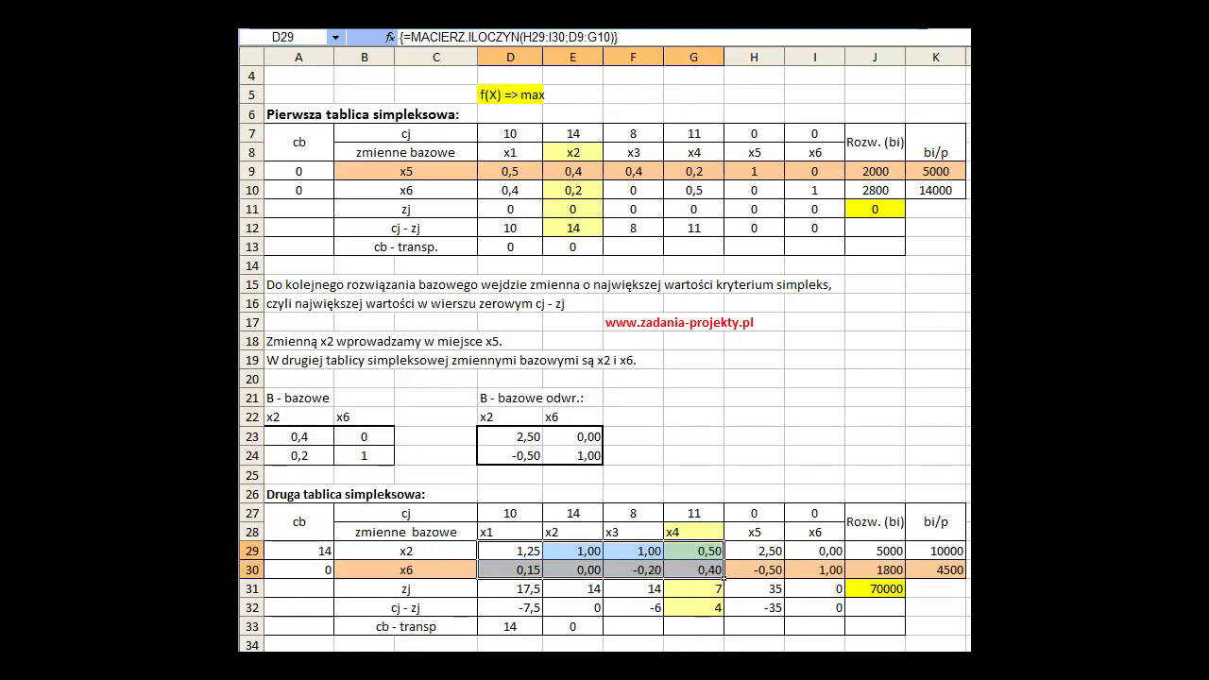
Step: Commit =MACIERZ.ILOCZYN(H29:I30;D9:G10) across D29:G30 as an array formula, giving x1 coefficients 1,25 and 0,15
click(515, 36)
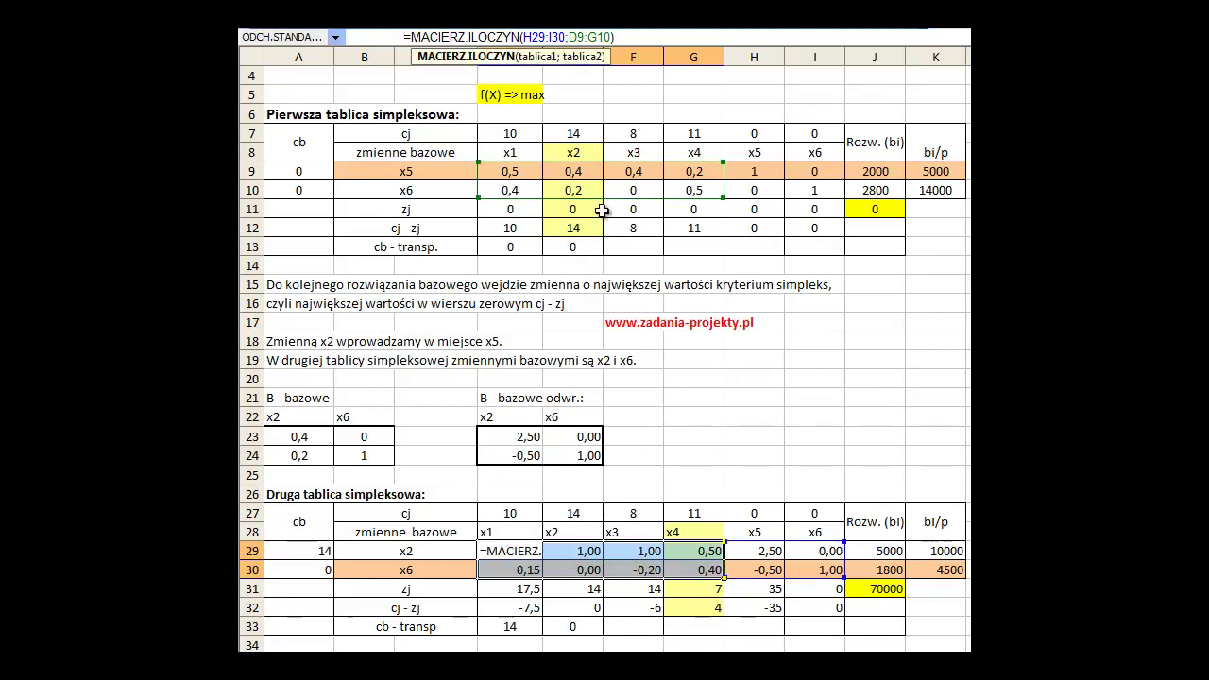
drag(737, 539, 770, 546)
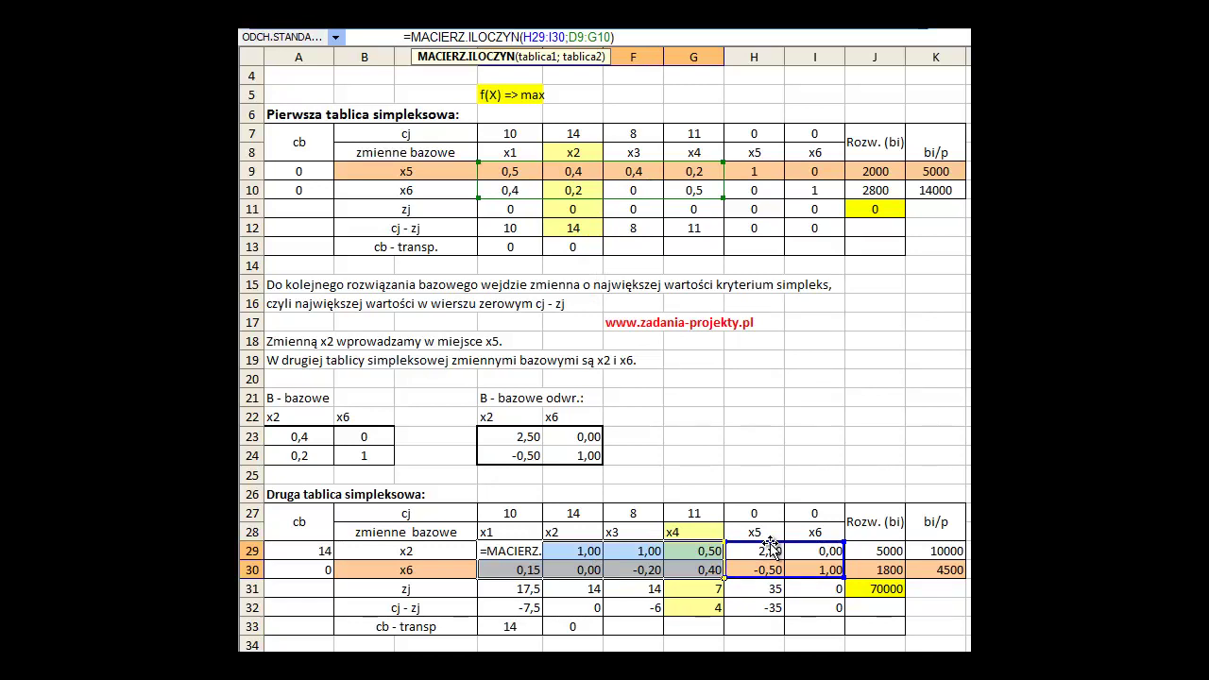
drag(770, 546, 771, 546)
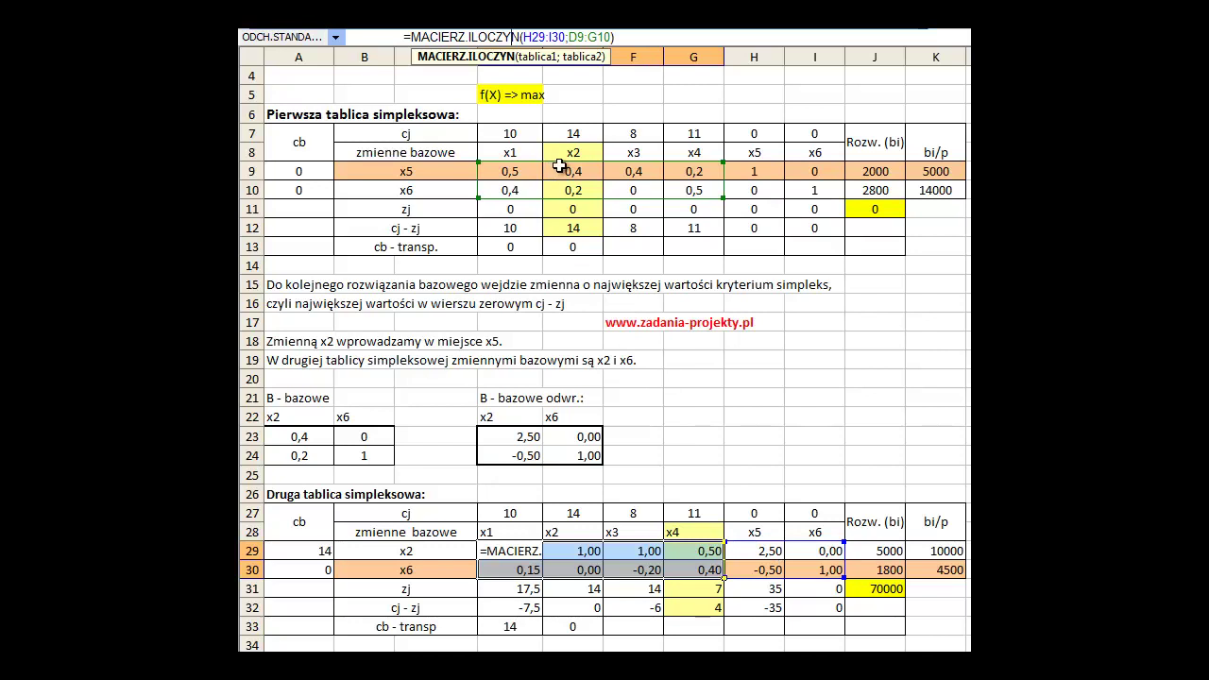
drag(560, 167, 569, 165)
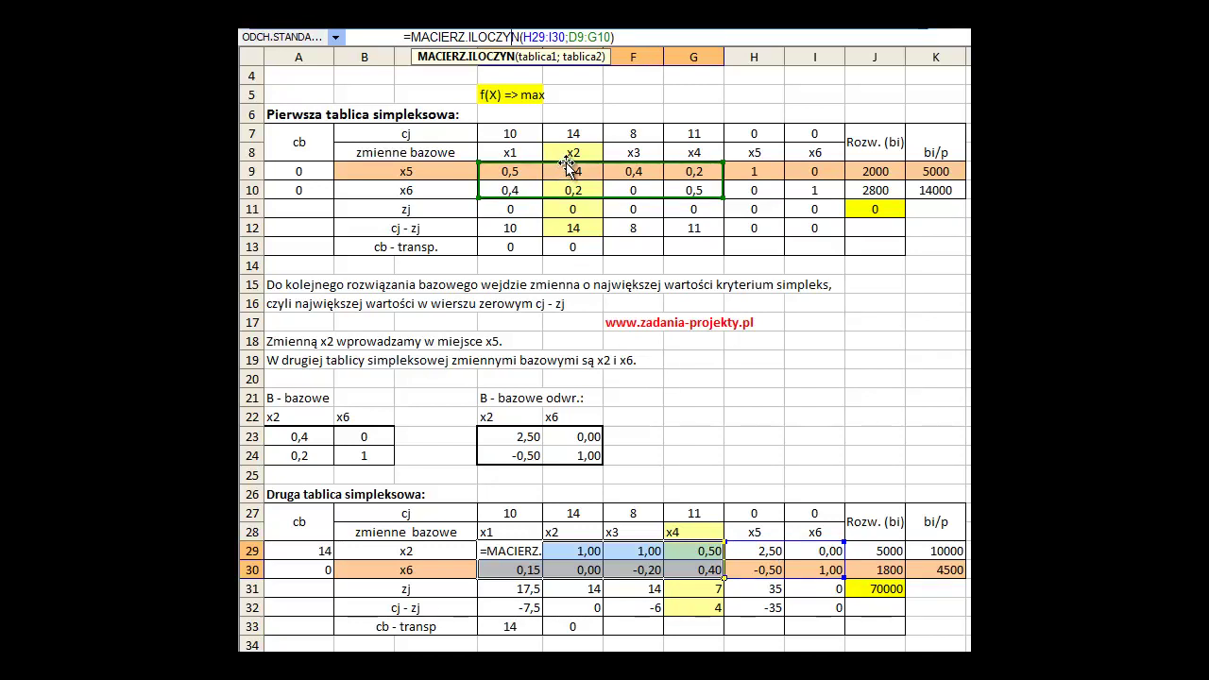
key(ctrl+shift+Return)
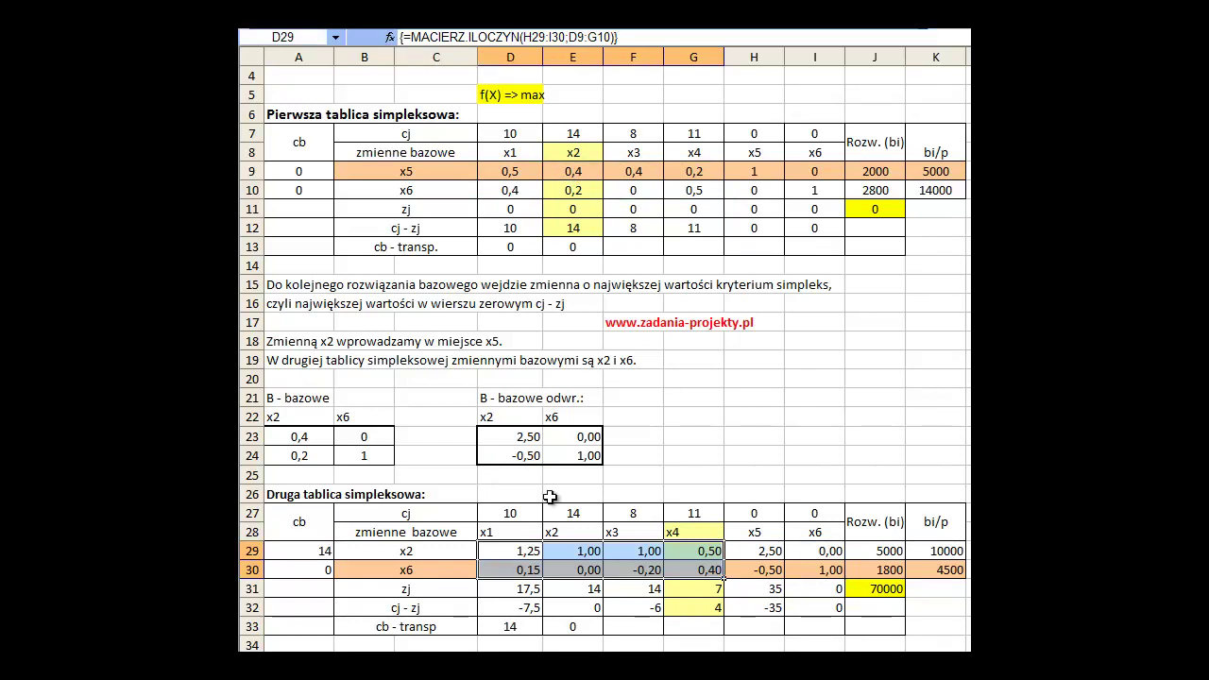
drag(527, 558, 670, 565)
drag(528, 552, 682, 573)
click(442, 36)
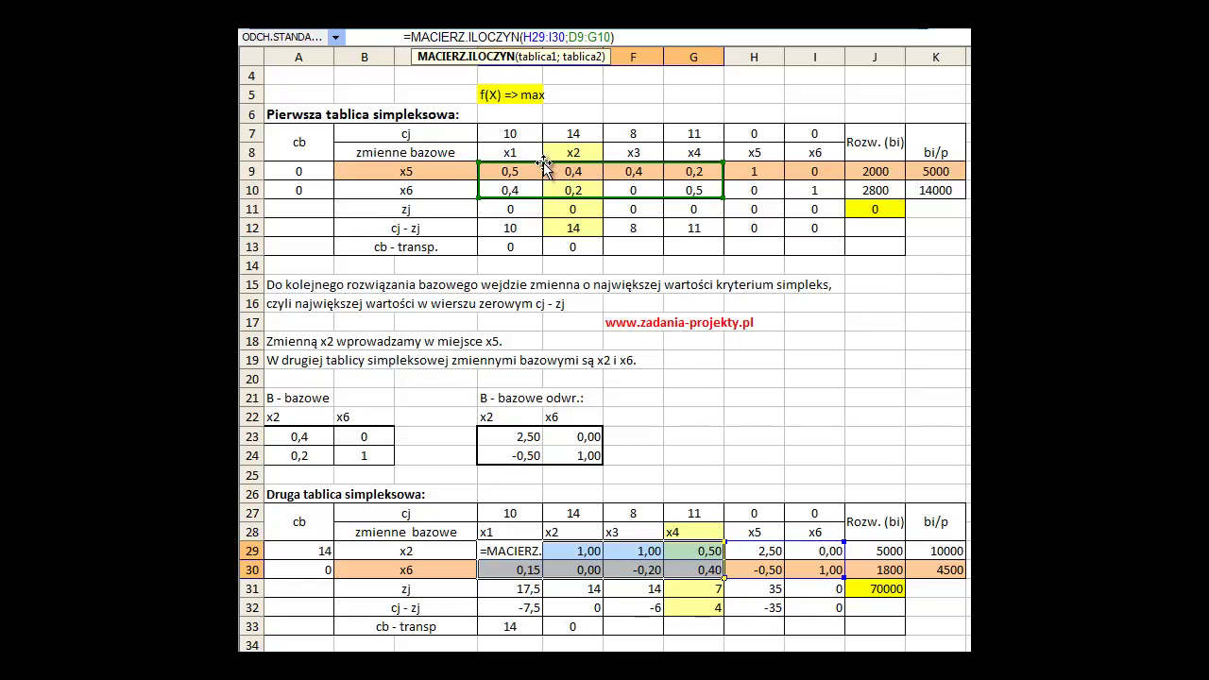
key(ctrl+shift+Return)
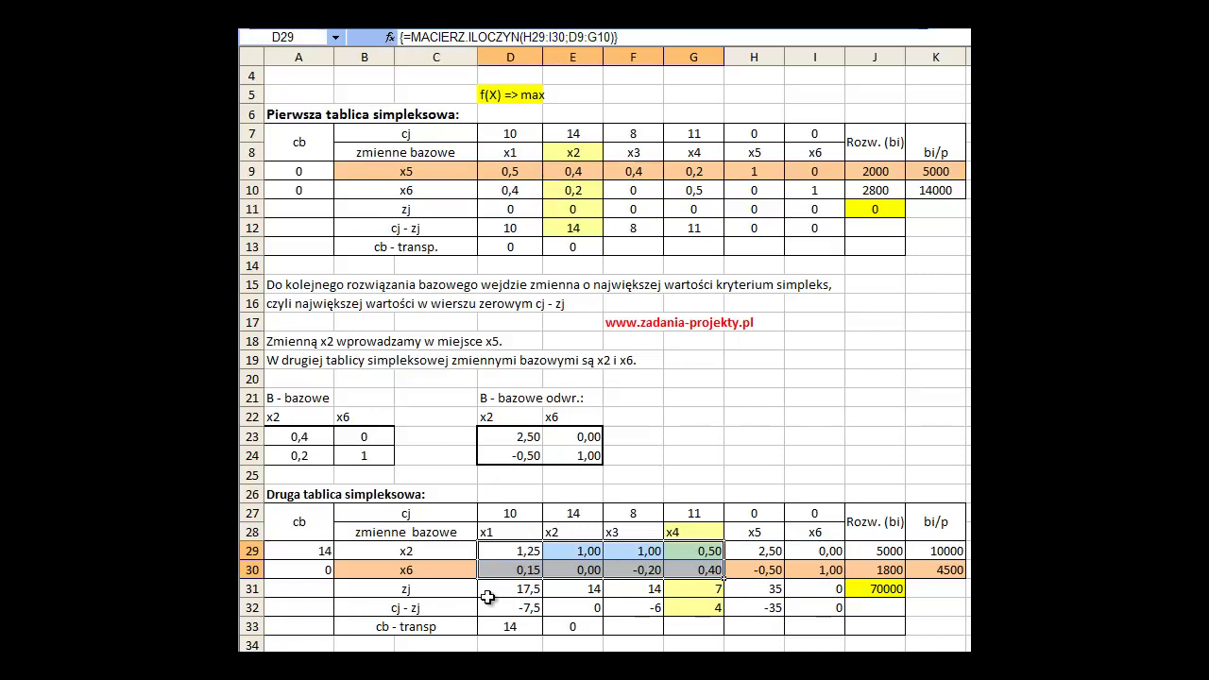
click(277, 495)
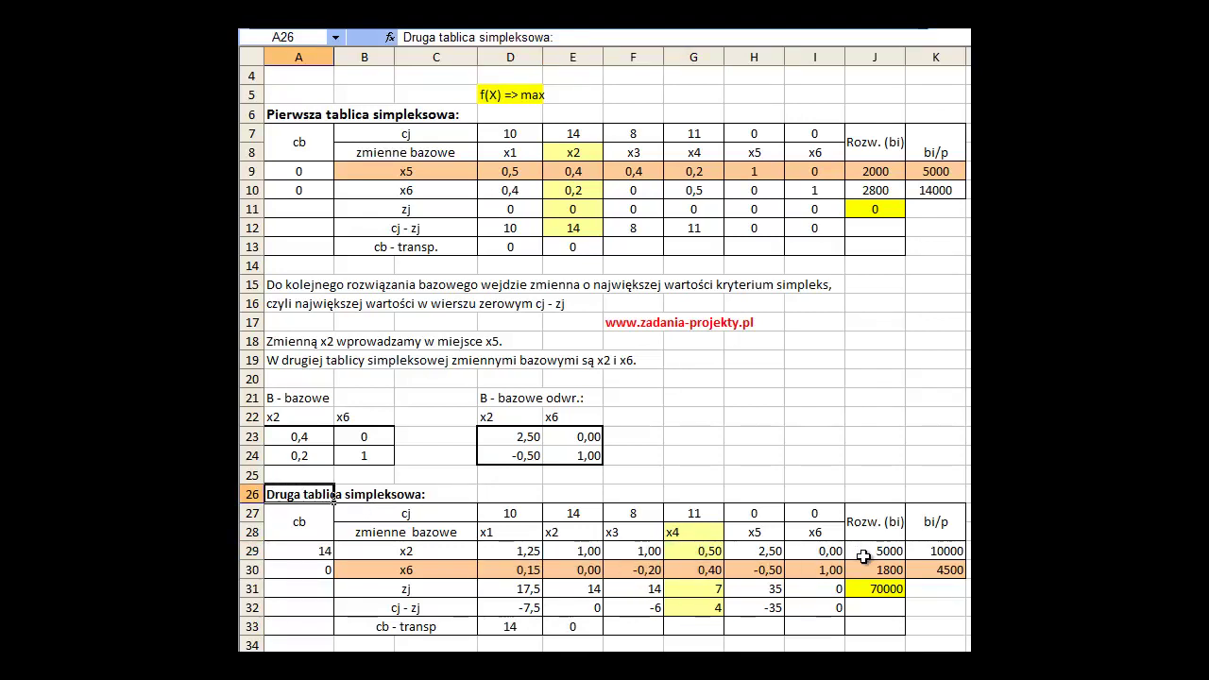
double_click(420, 588)
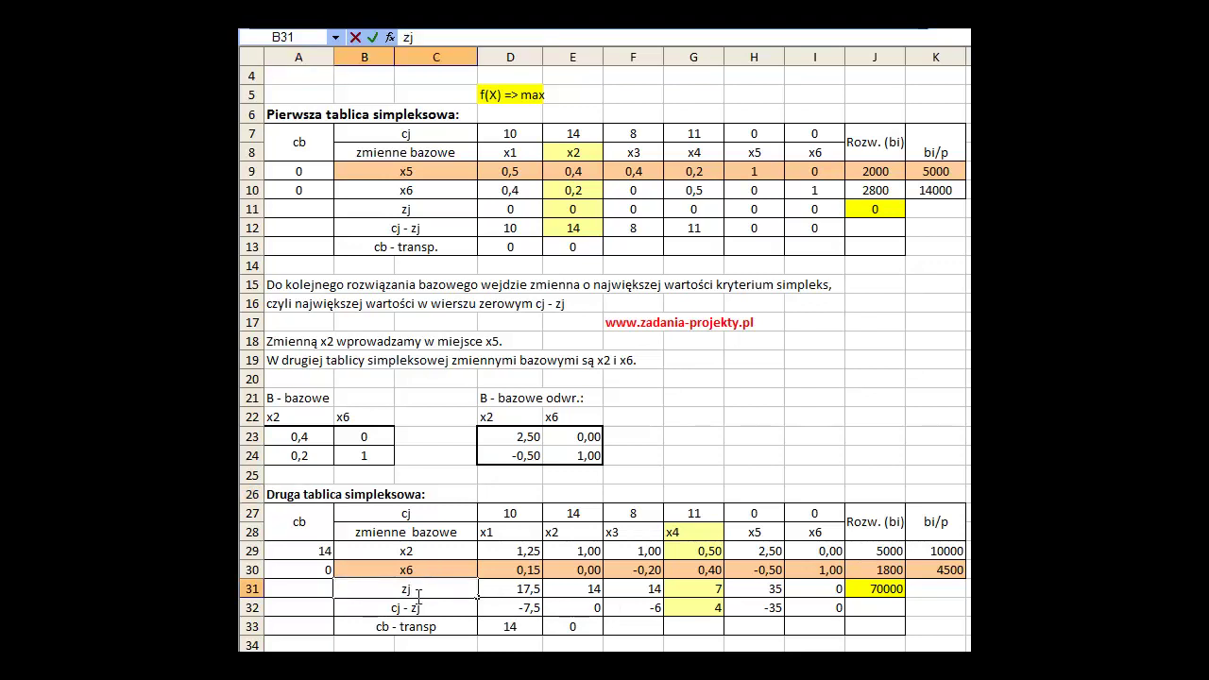
click(416, 624)
scroll(425, 629, up, 1)
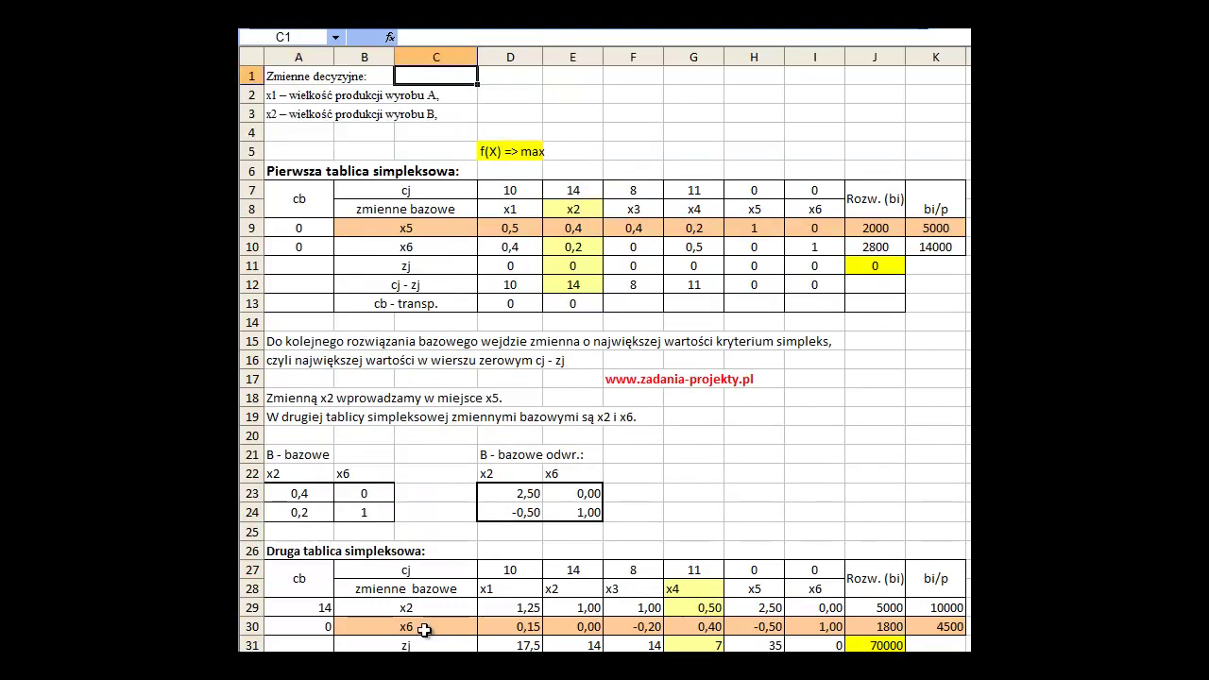
scroll(424, 630, down, 2)
double_click(409, 550)
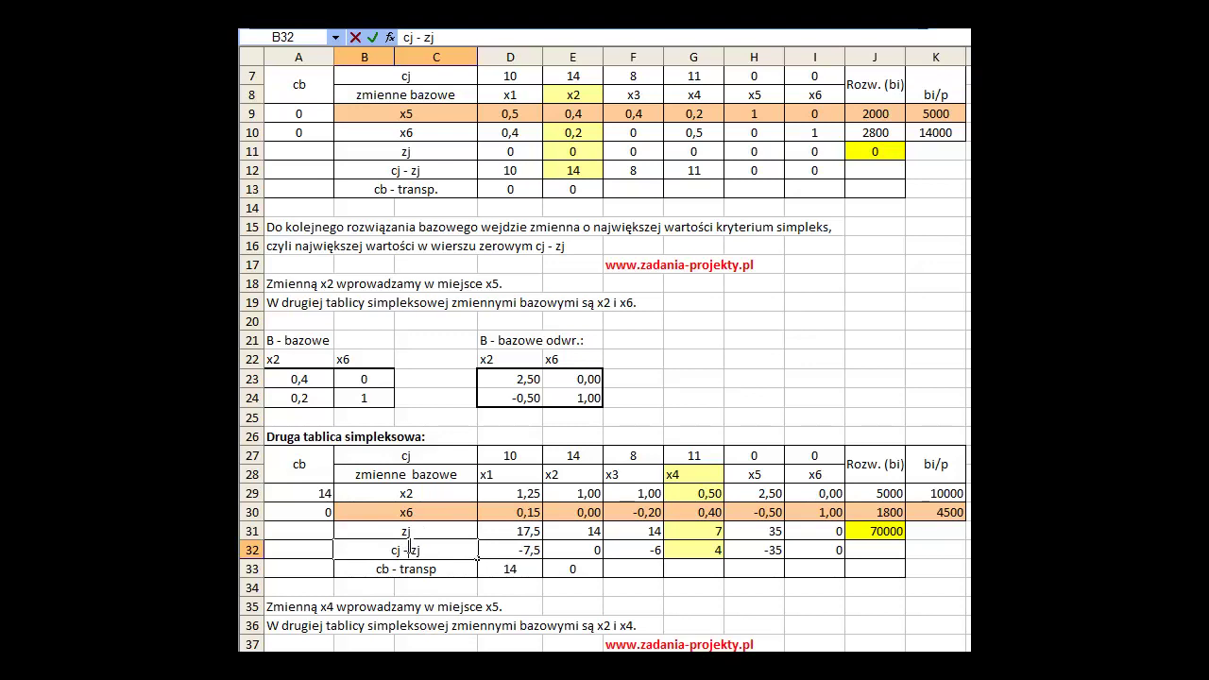
key(Escape)
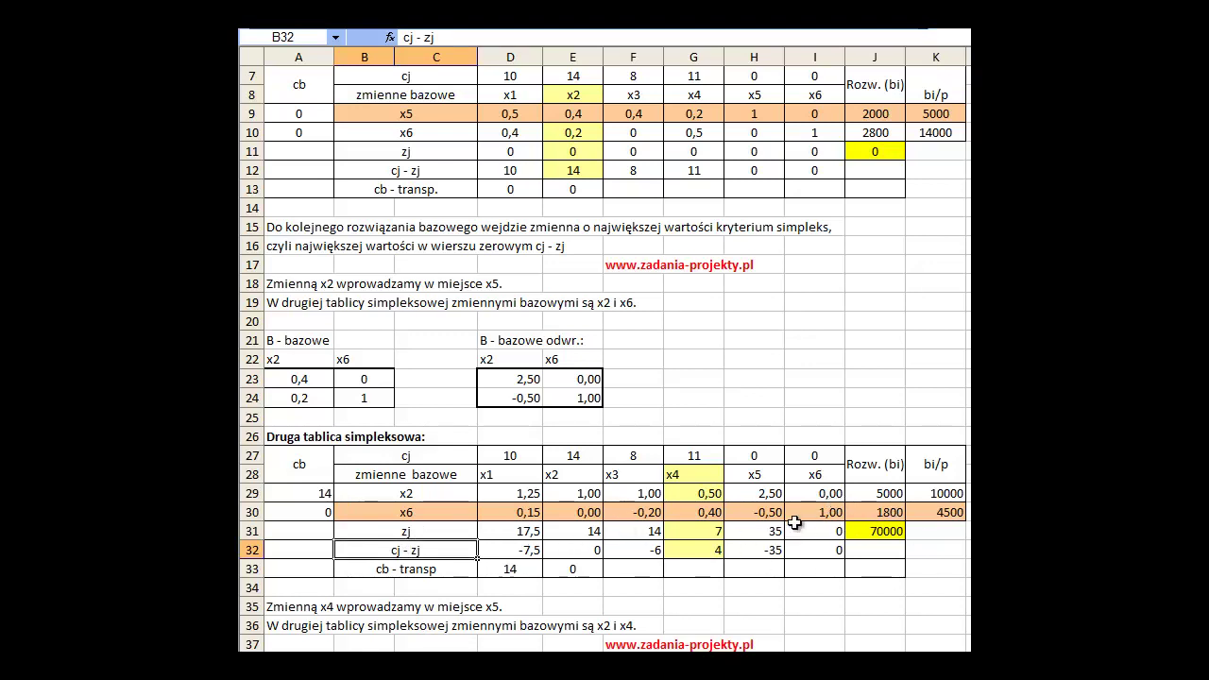
Step: Commit =MACIERZ.ILOCZYN(D33:E33;D29:I30) across D31:I31 as an array formula, yielding zj 17,5 14 14 7 35 0
double_click(500, 530)
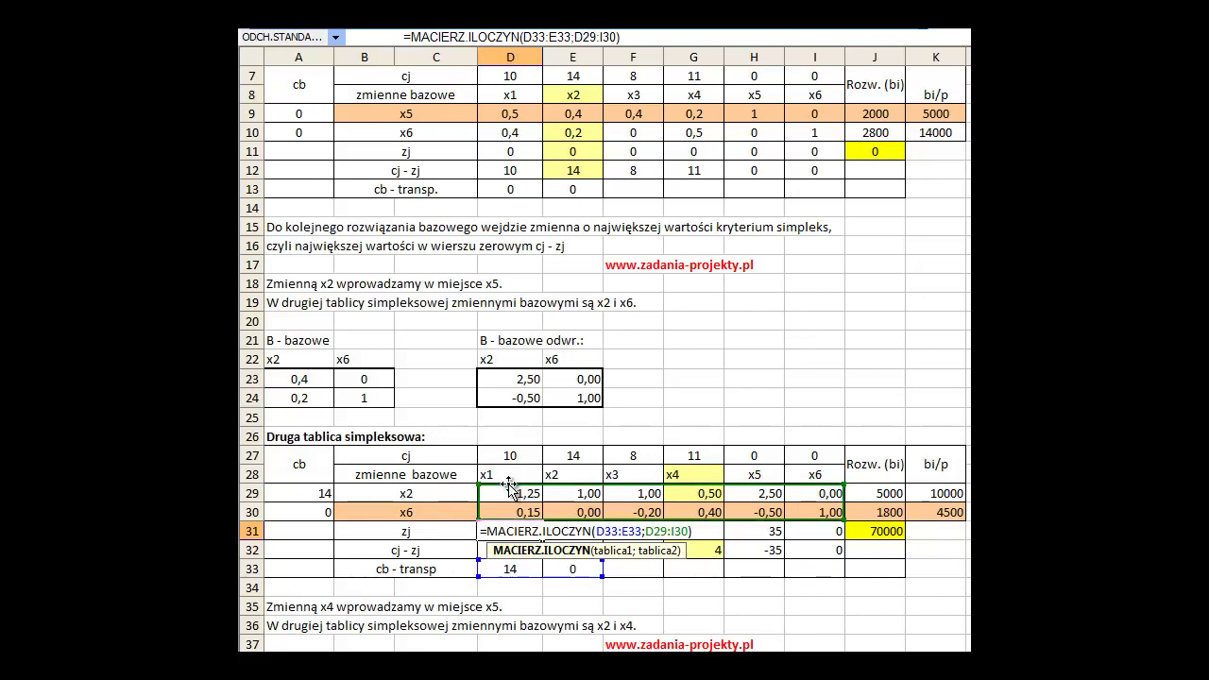
key(ctrl+shift+Return)
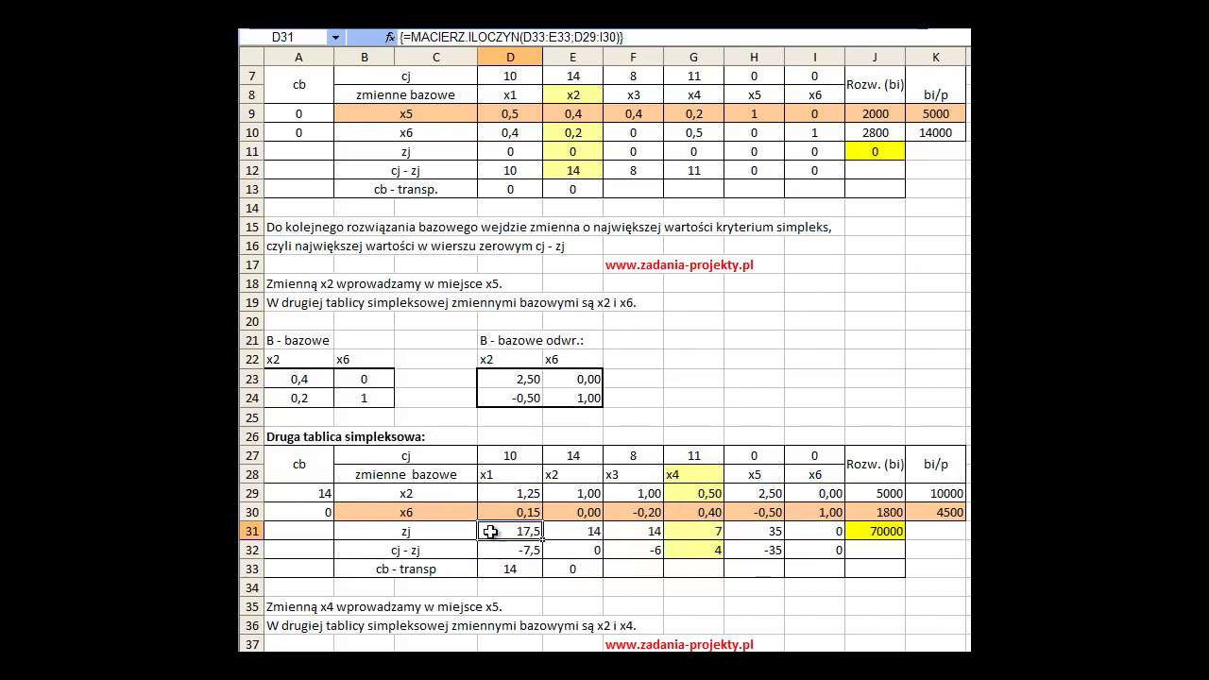
drag(490, 531, 797, 527)
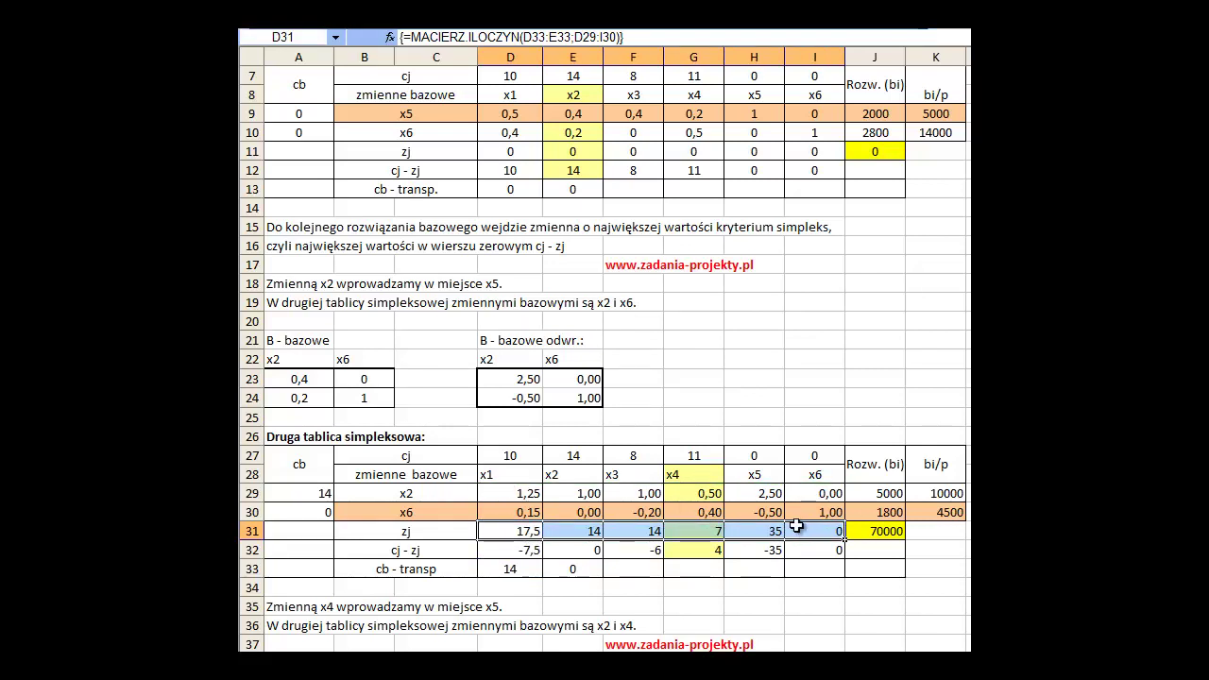
click(519, 47)
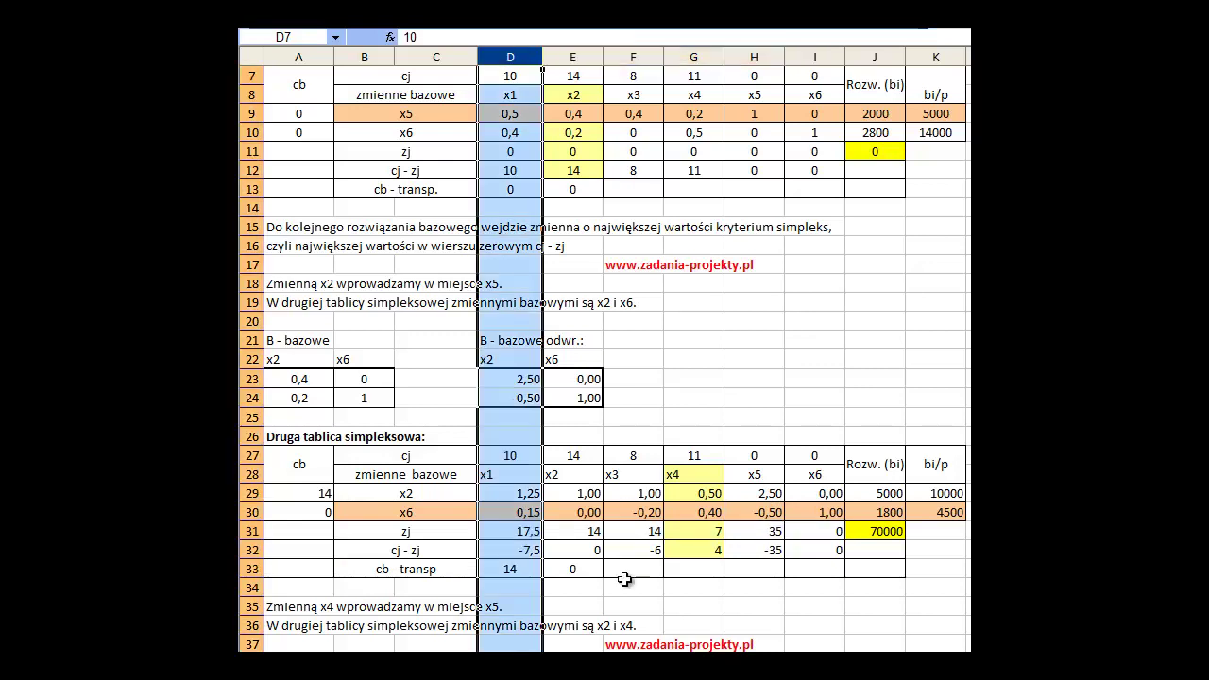
drag(523, 531, 831, 534)
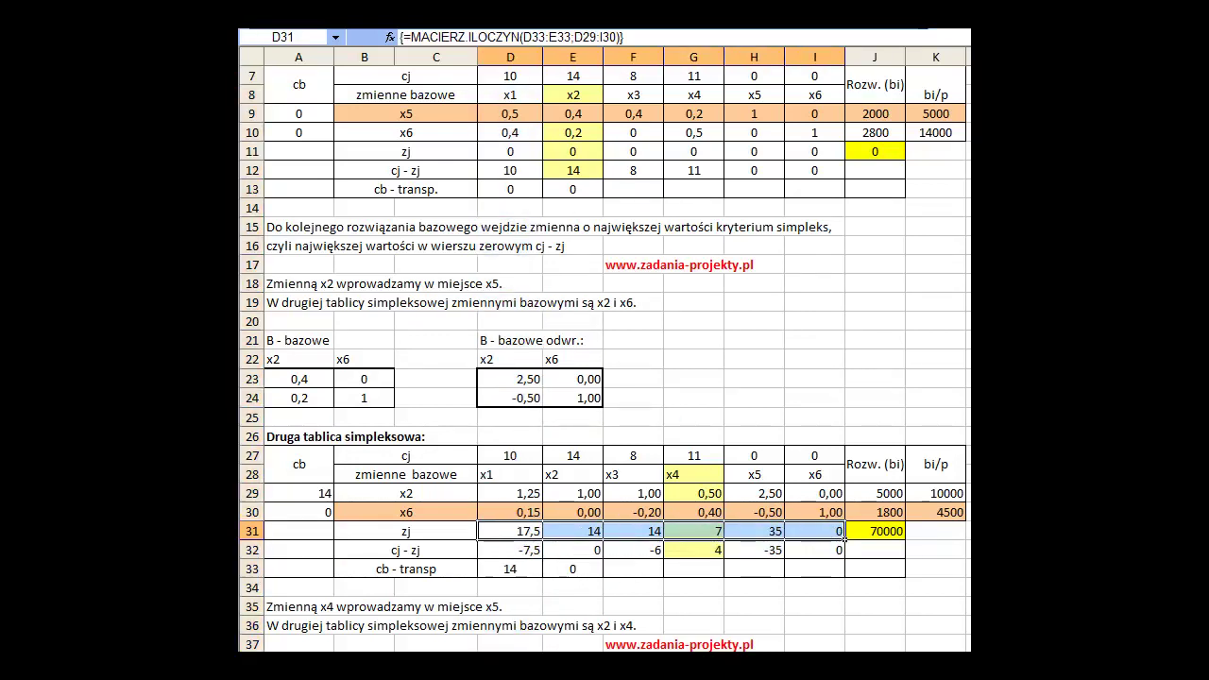
click(431, 36)
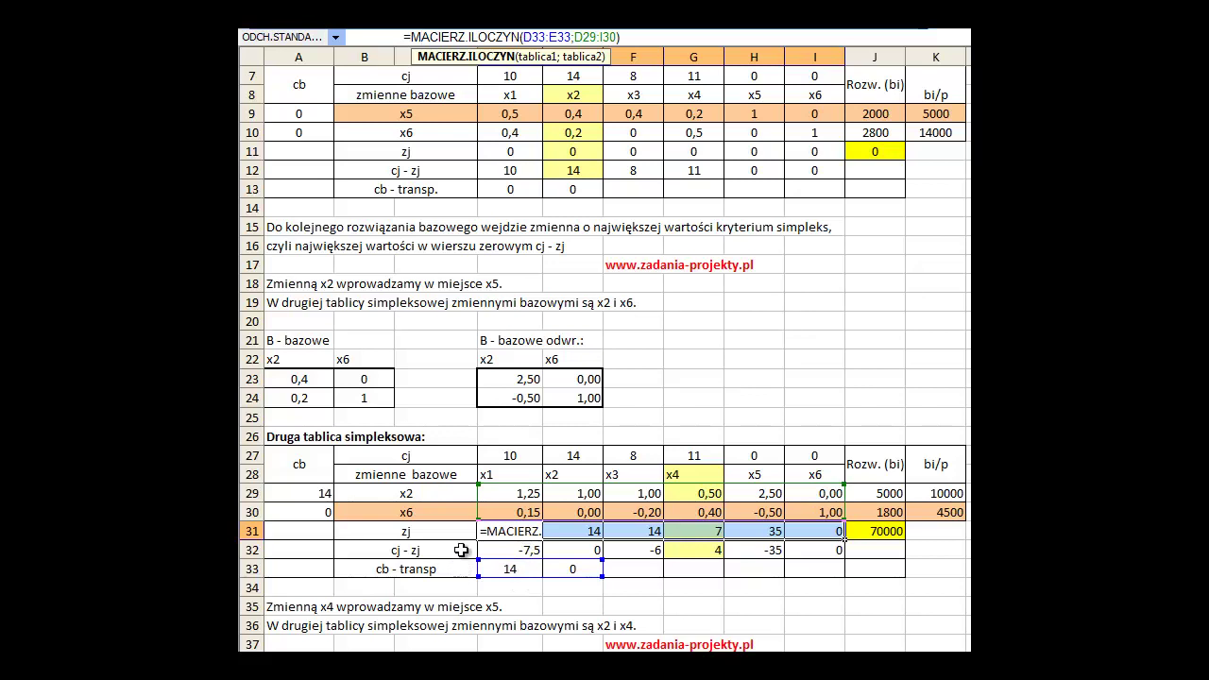
drag(501, 484, 501, 486)
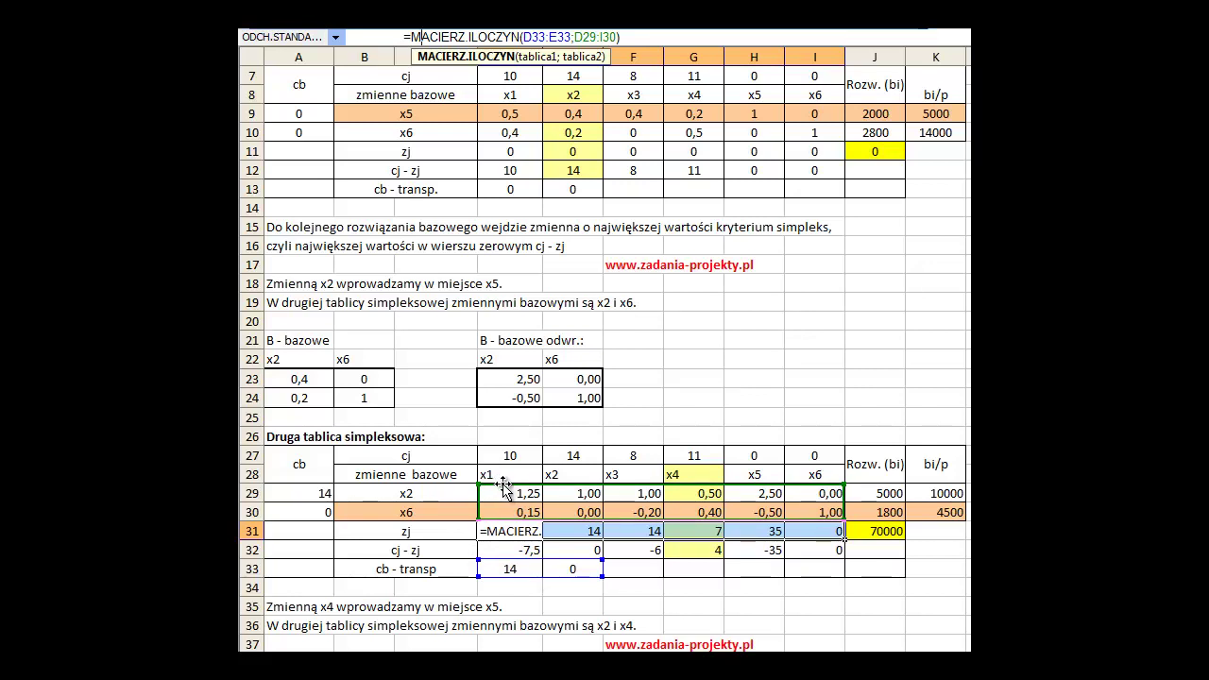
drag(504, 485, 521, 487)
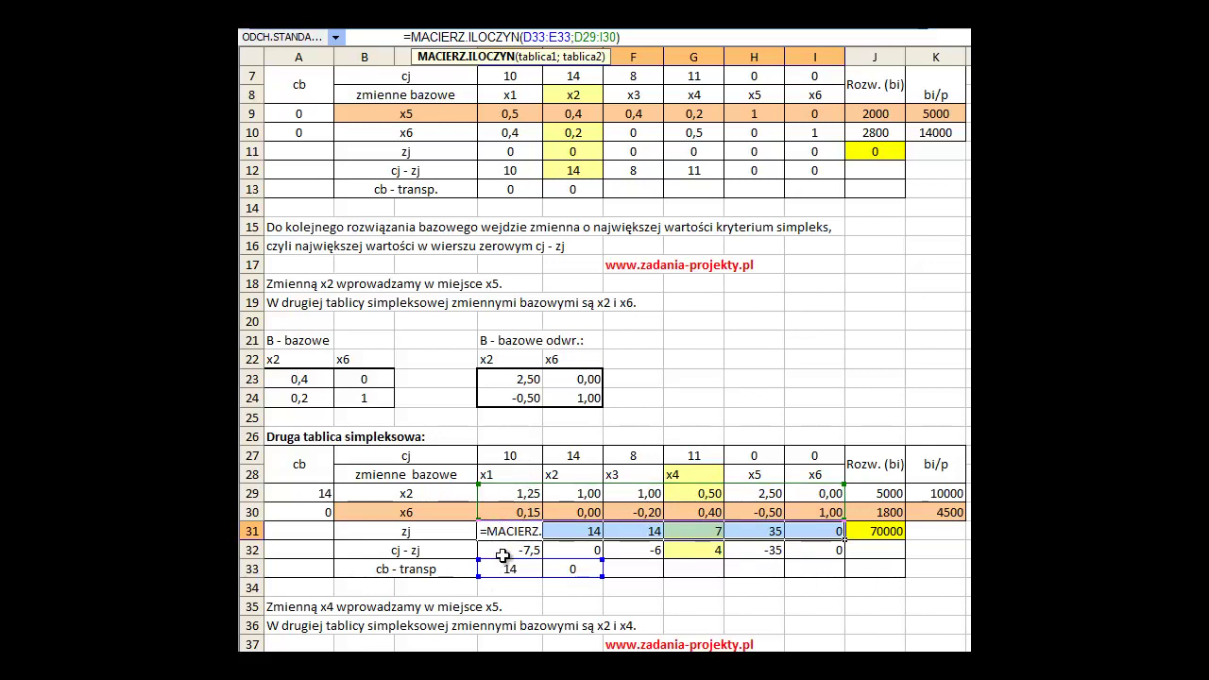
key(ctrl+shift+Return)
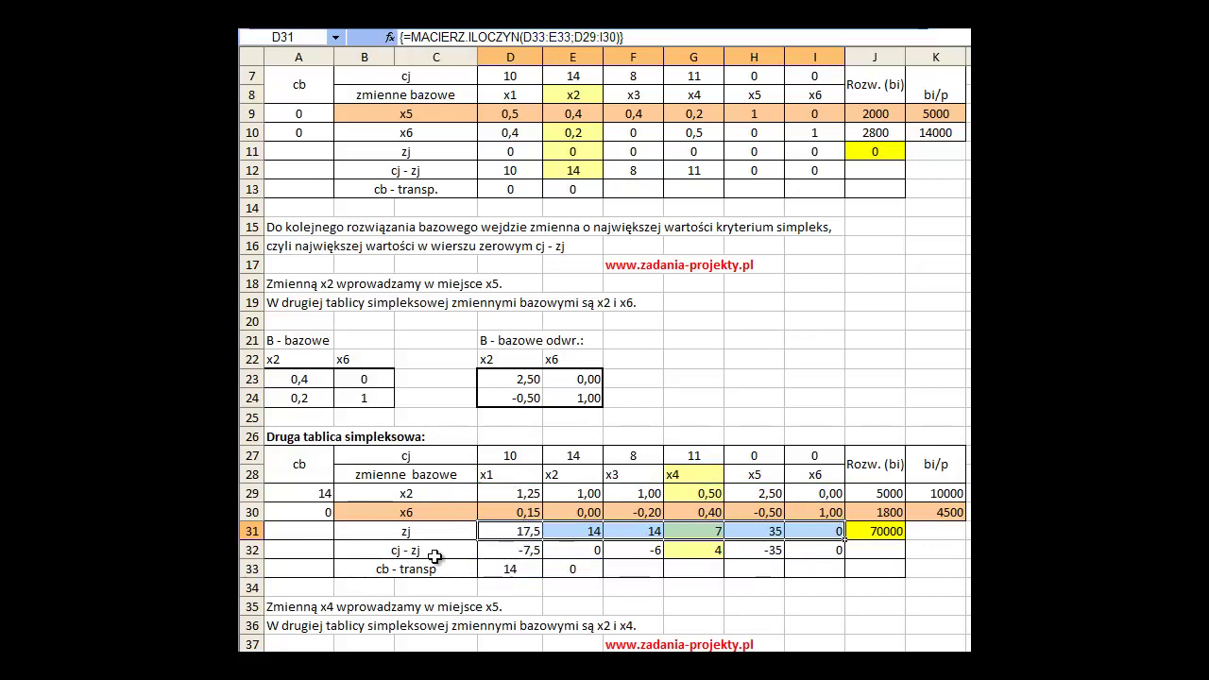
drag(491, 455, 815, 456)
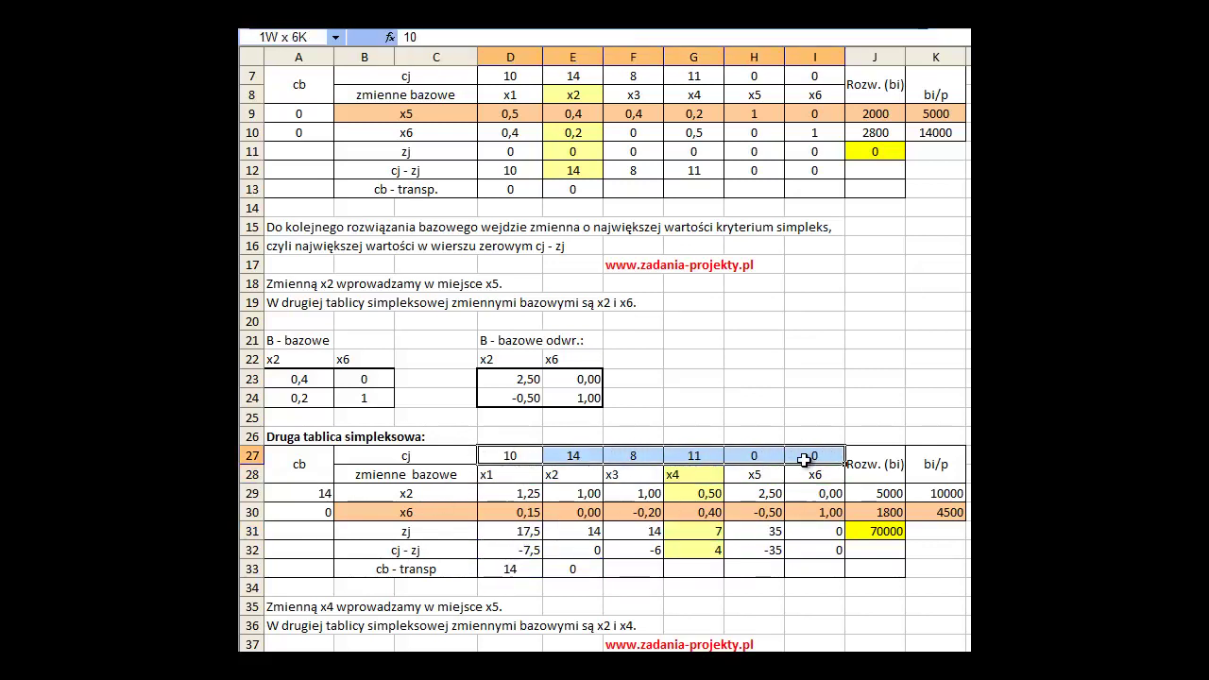
click(493, 550)
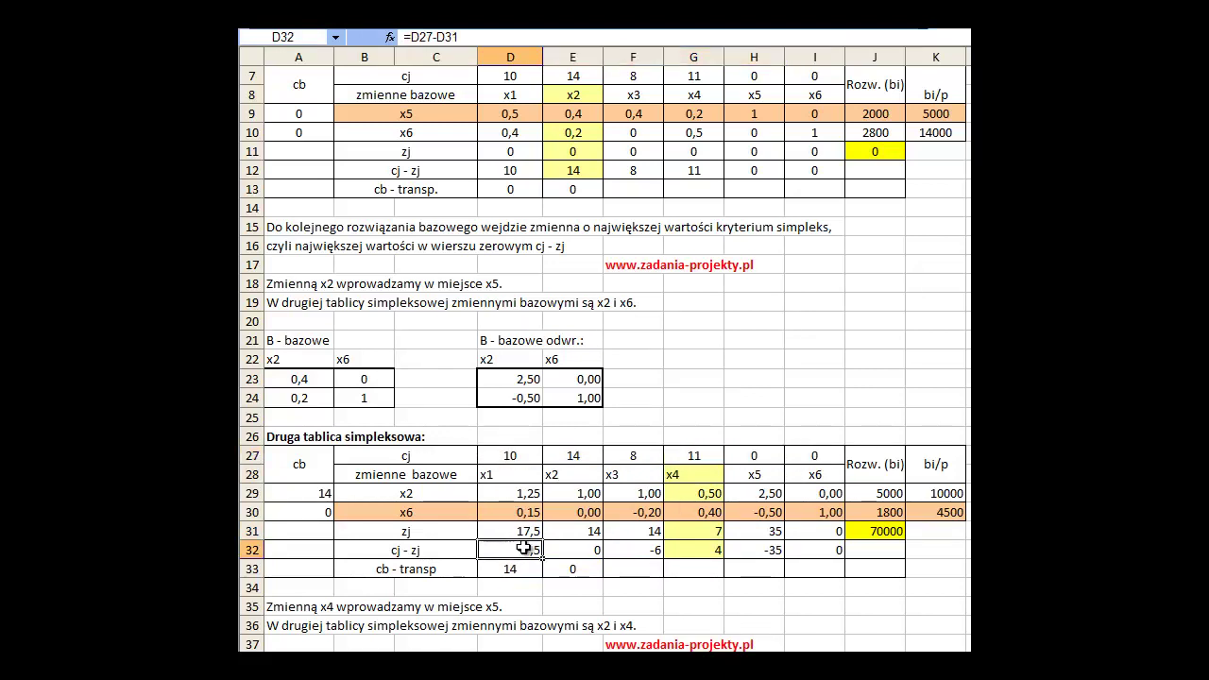
drag(515, 531, 817, 531)
drag(506, 549, 820, 551)
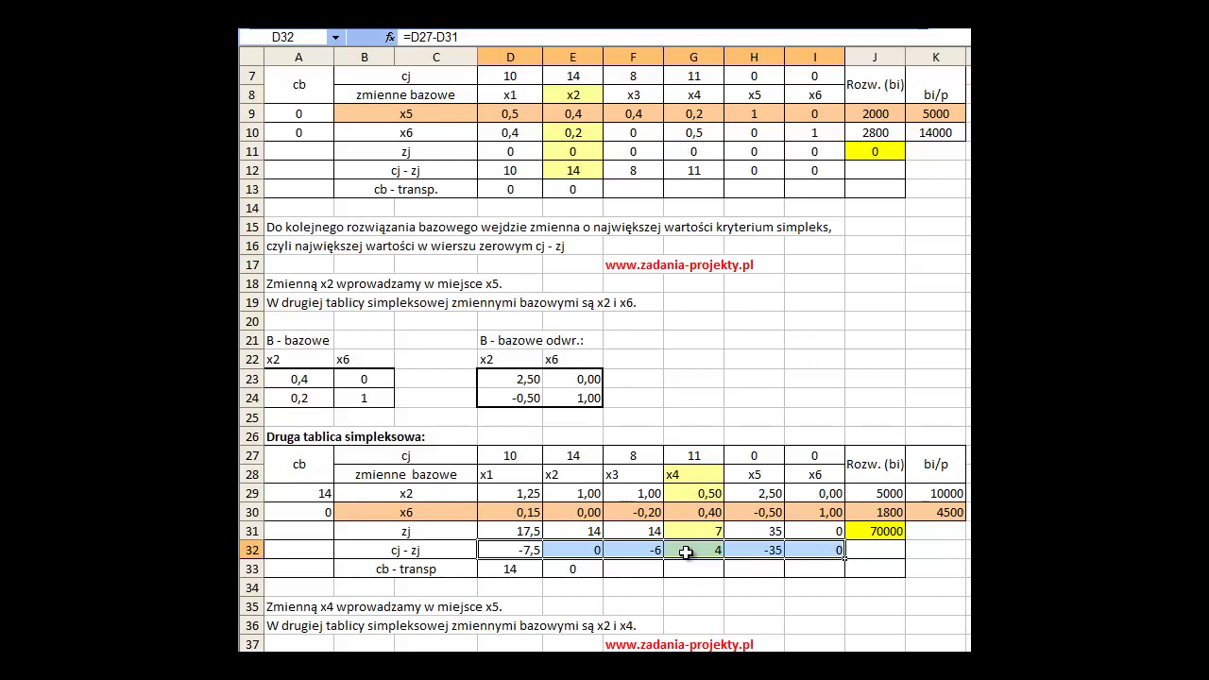
click(686, 552)
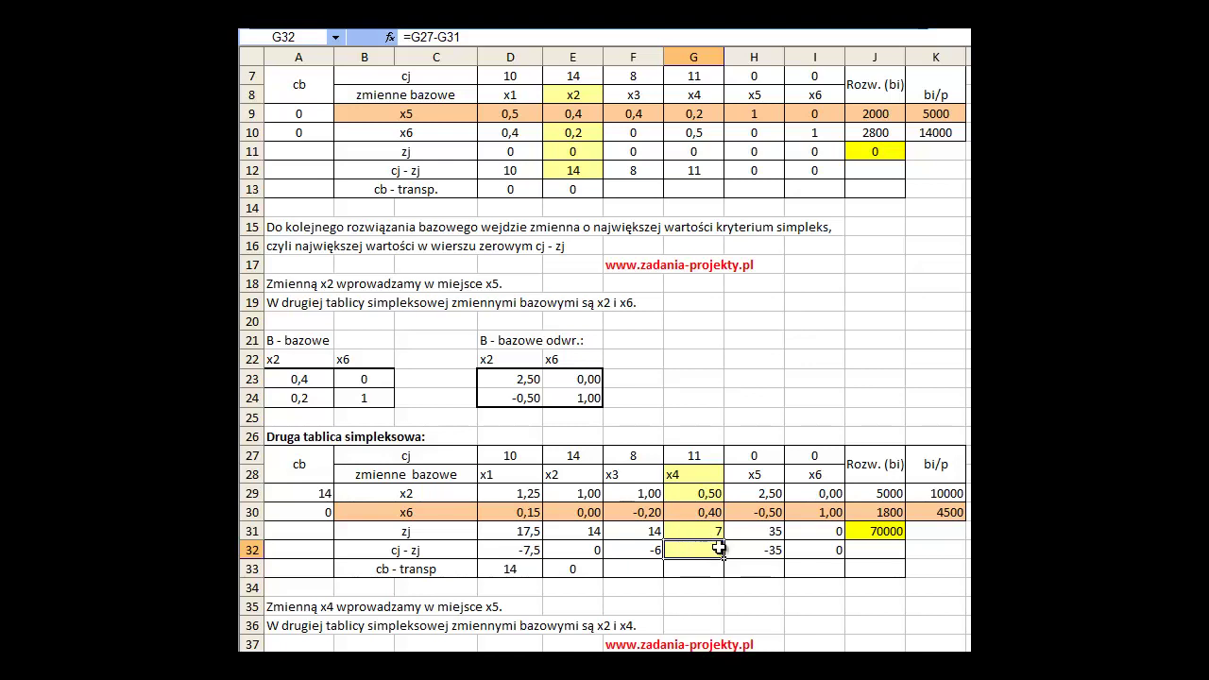
click(896, 532)
double_click(896, 532)
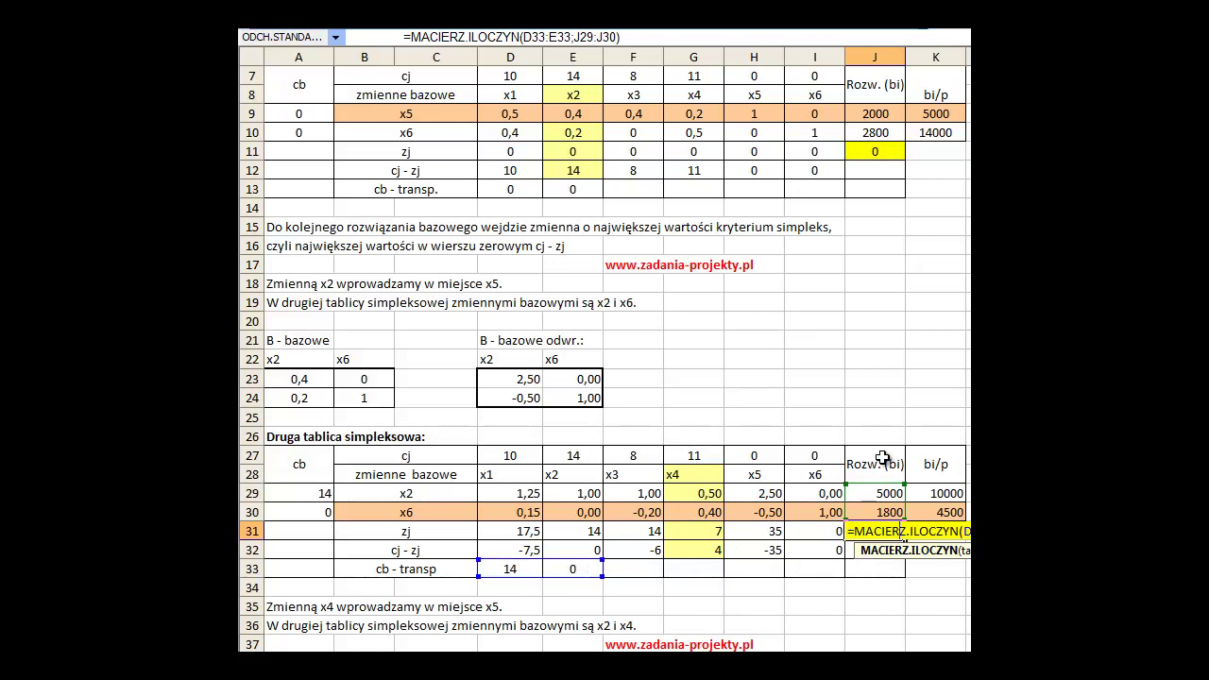
Step: Review the cb values and the formulas in J29 and J31 of the second tableau
click(290, 494)
click(871, 489)
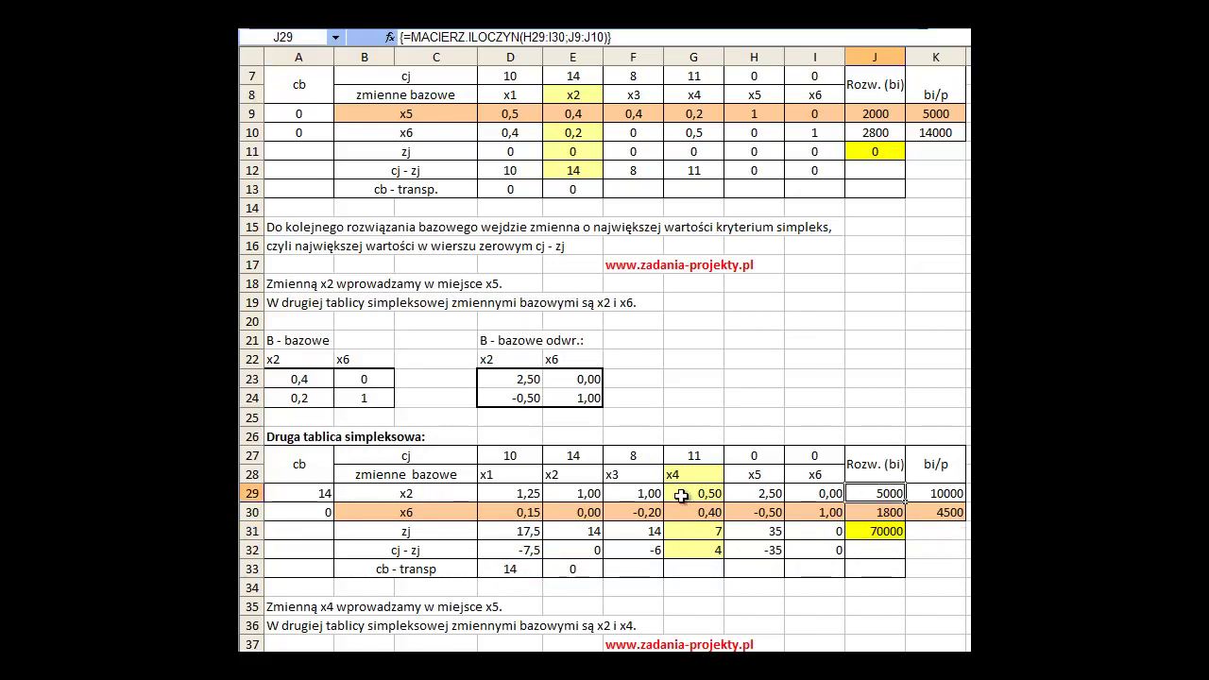
click(323, 515)
click(881, 531)
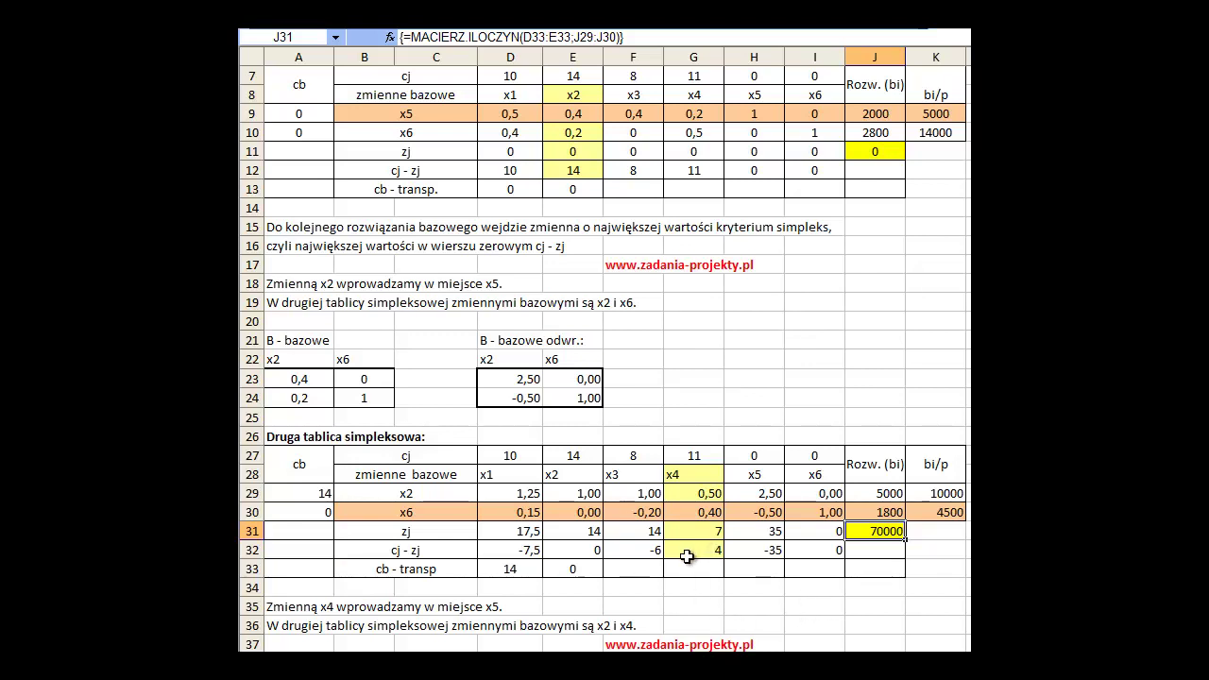
Step: Select the x4 column G28:G32 with cj − zj of 4 and show K29's formula =J29/G29
drag(700, 550, 707, 483)
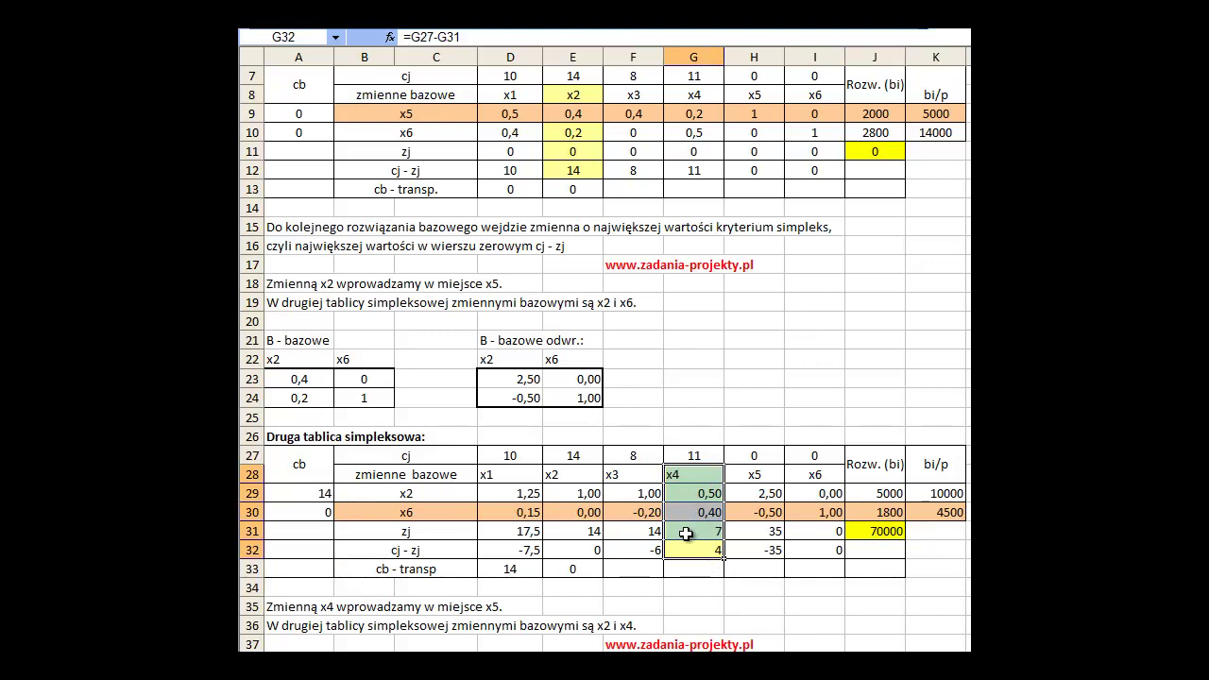
click(686, 552)
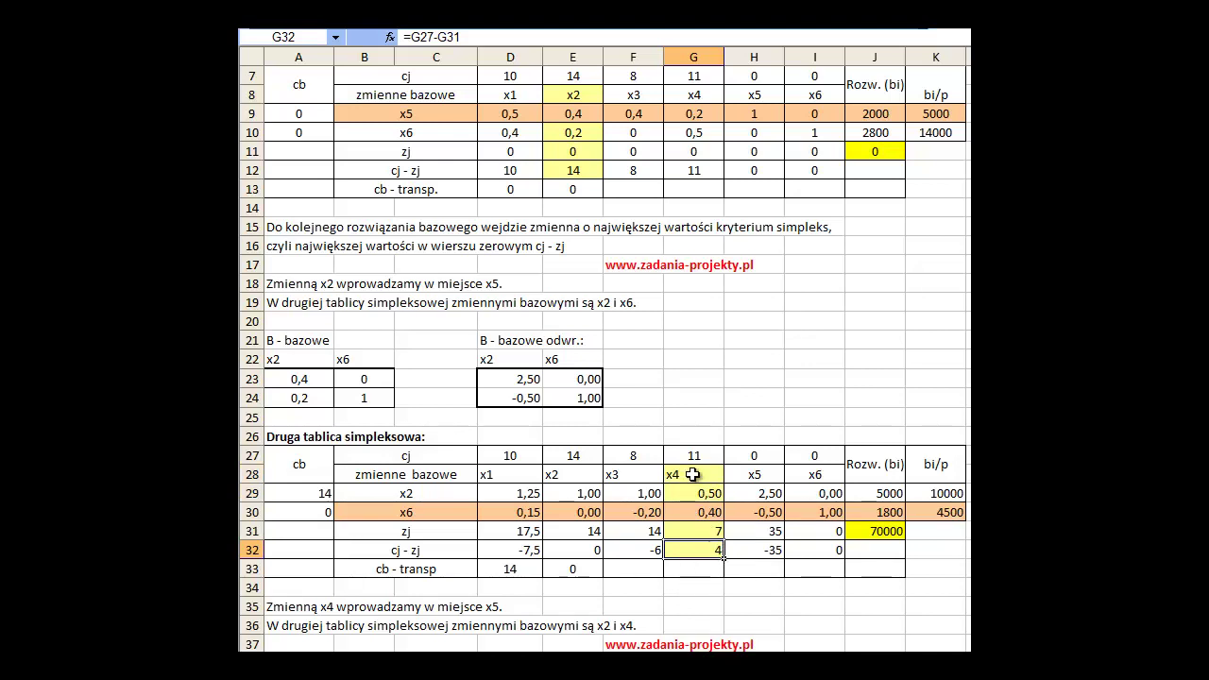
drag(692, 474, 686, 550)
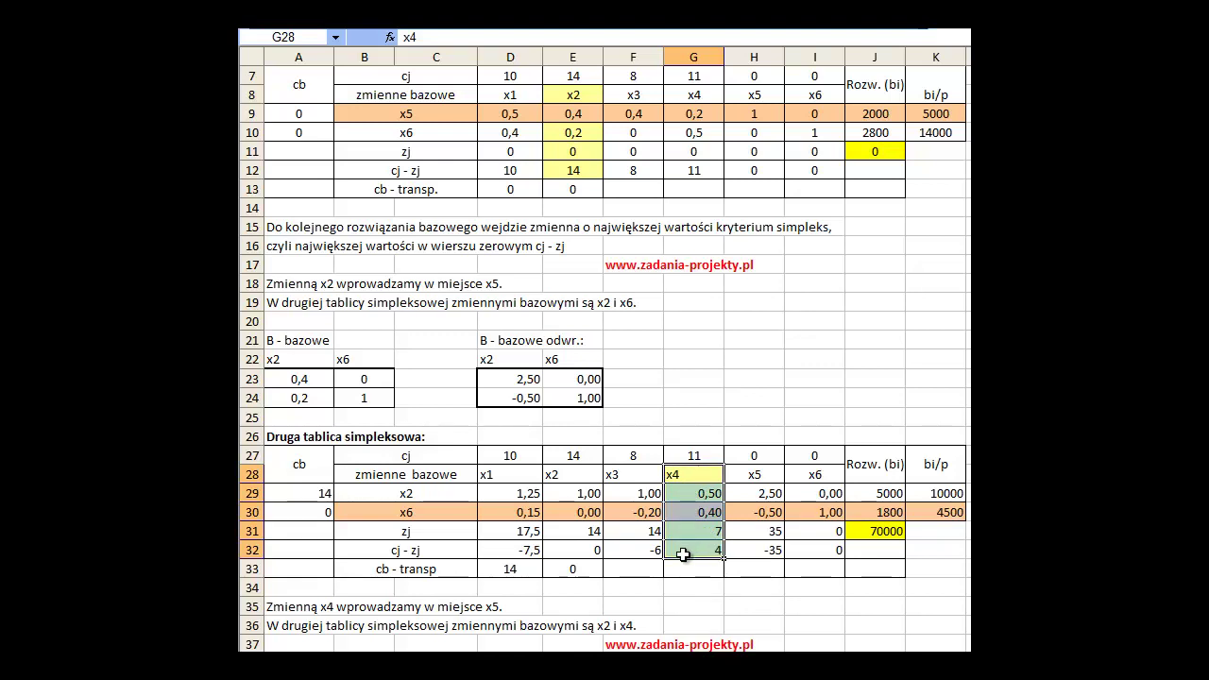
drag(684, 553, 711, 479)
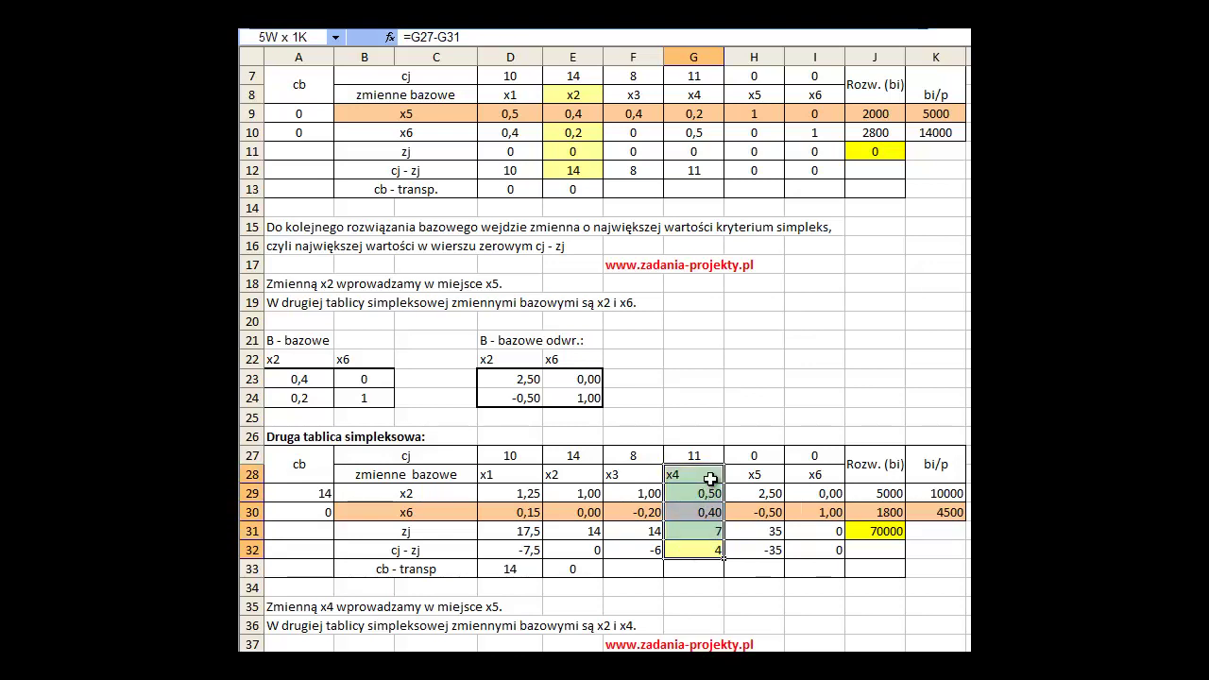
double_click(939, 493)
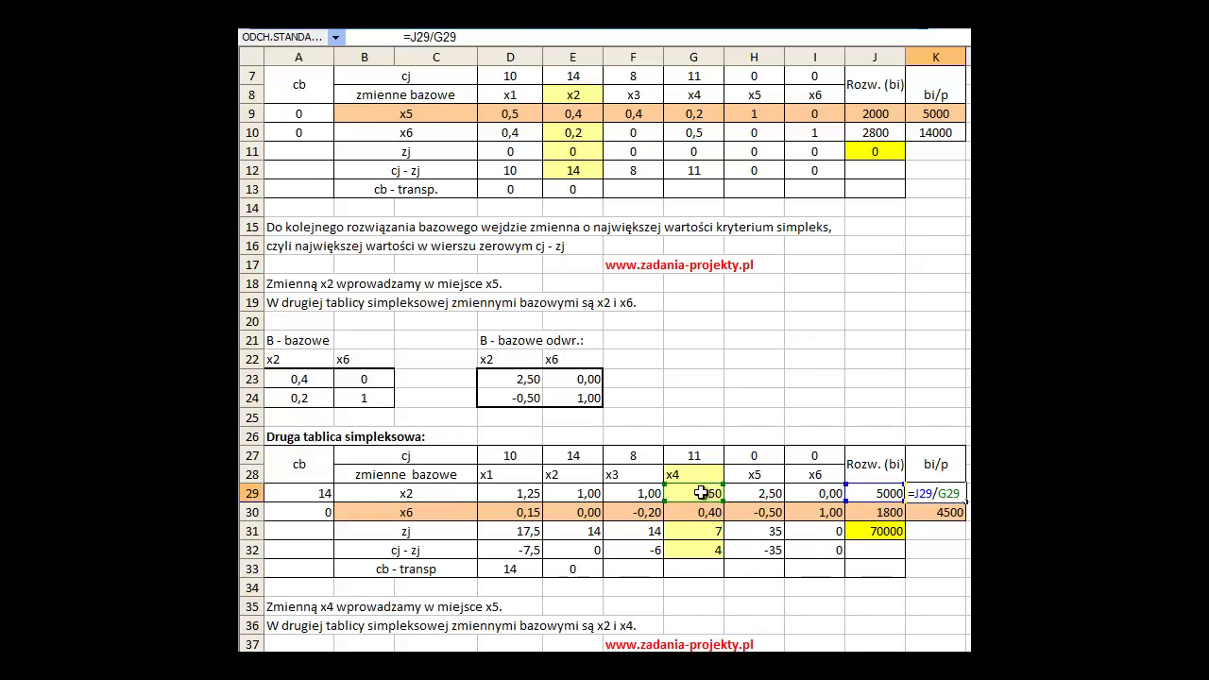
key(Return)
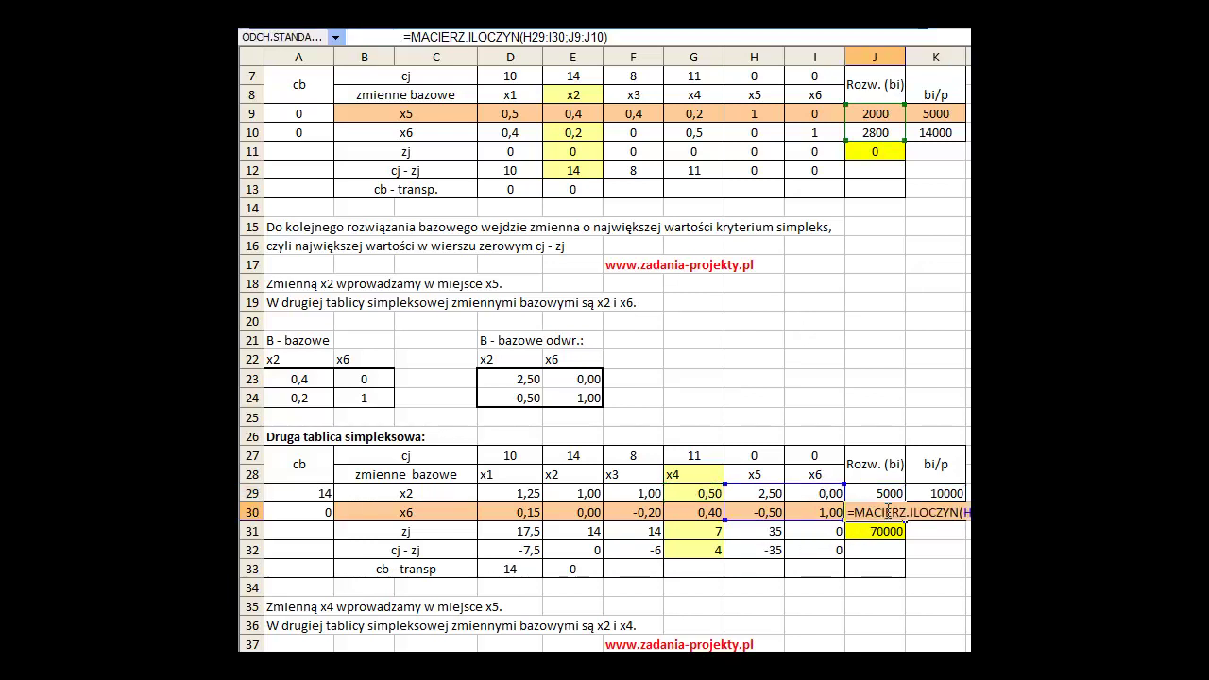
double_click(886, 512)
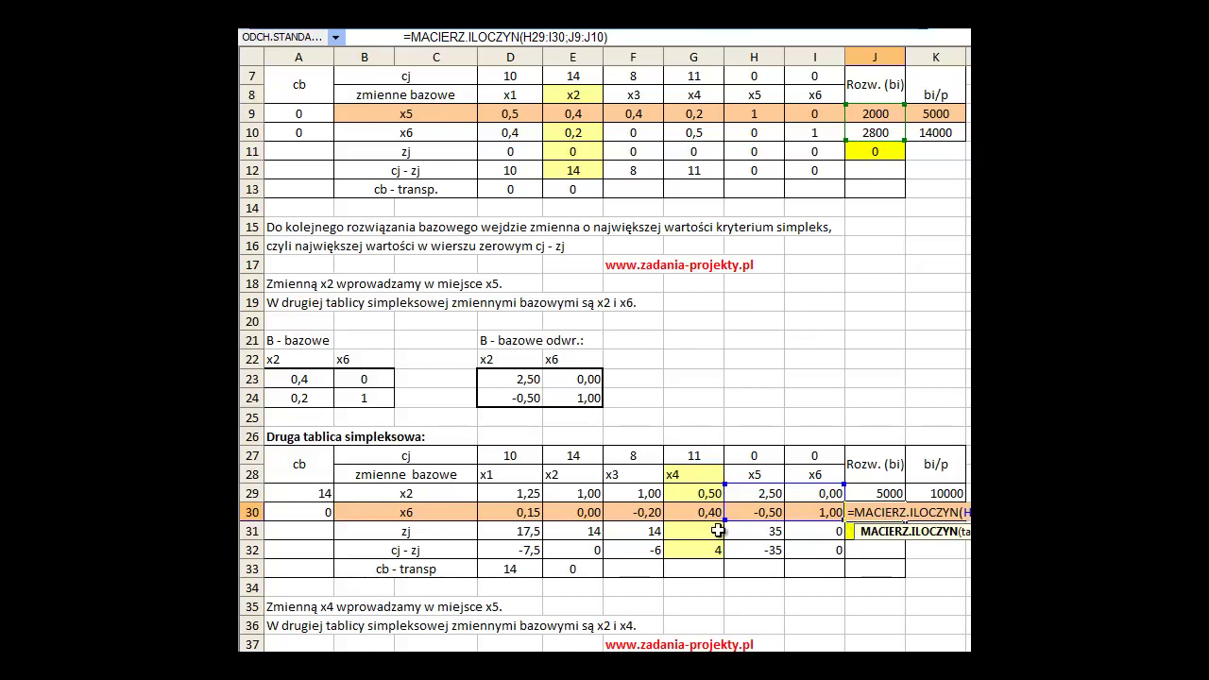
key(ctrl+shift+Return)
double_click(928, 512)
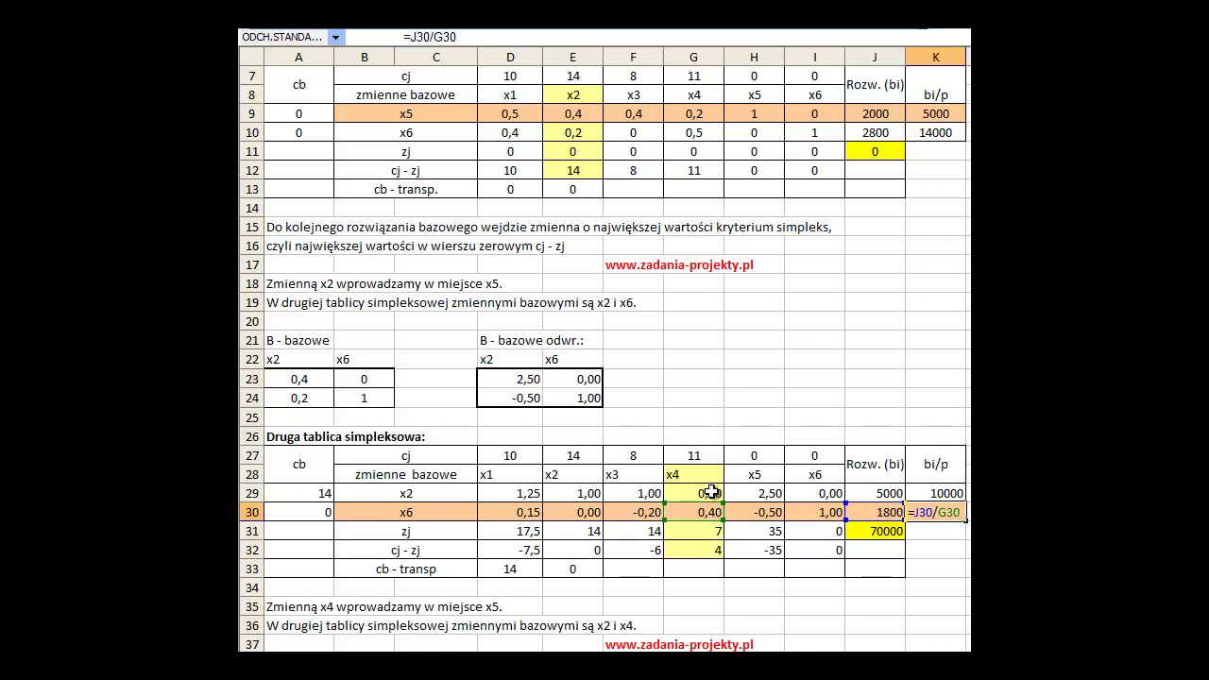
key(Escape)
drag(938, 493, 935, 516)
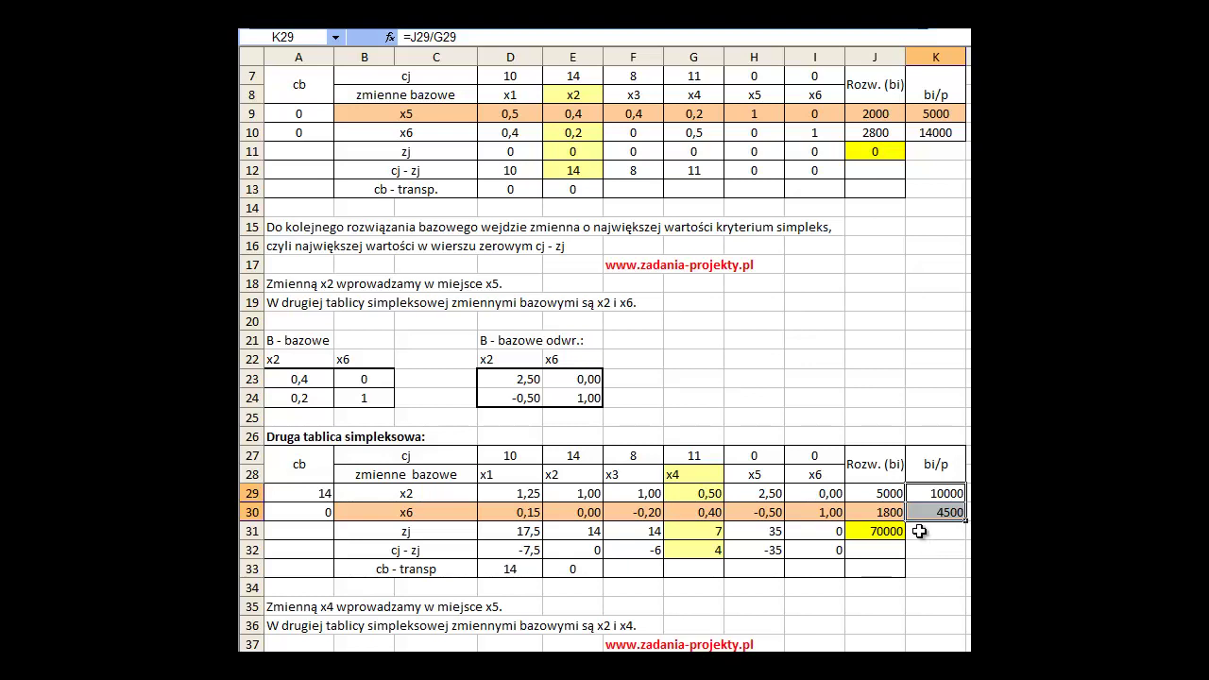
drag(918, 512, 408, 512)
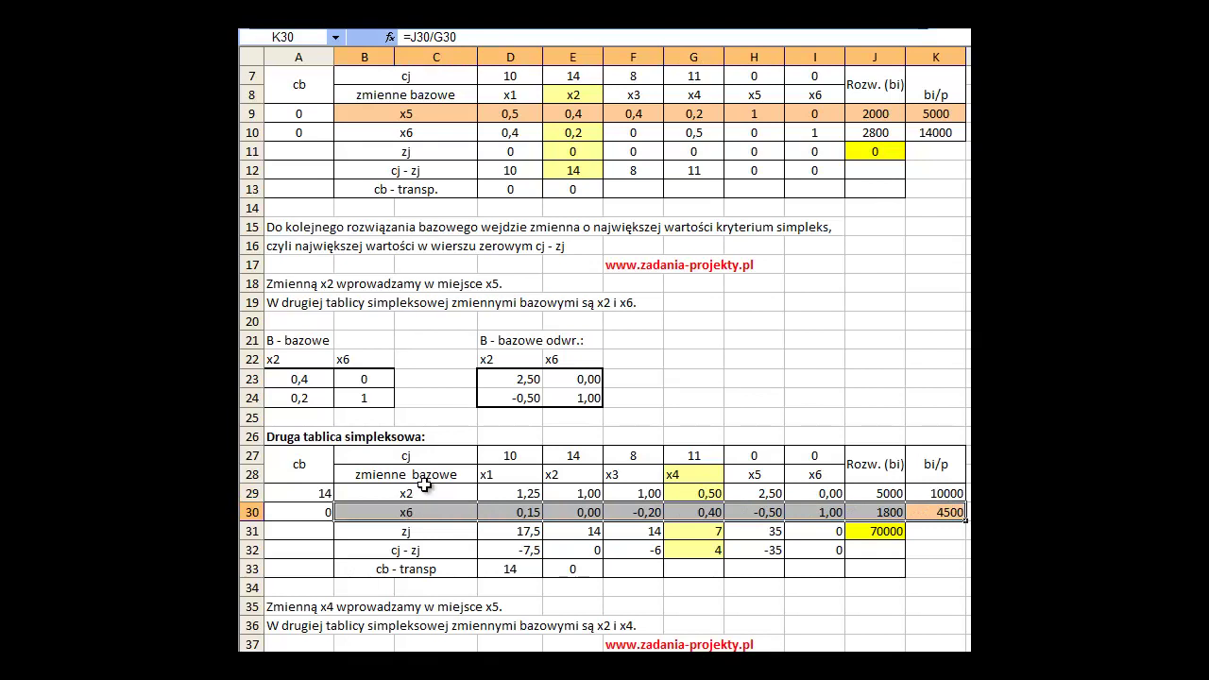
Step: Make the row 35 note read 'Zmienną x4 wprowadzamy w miejsce x6.'
click(685, 478)
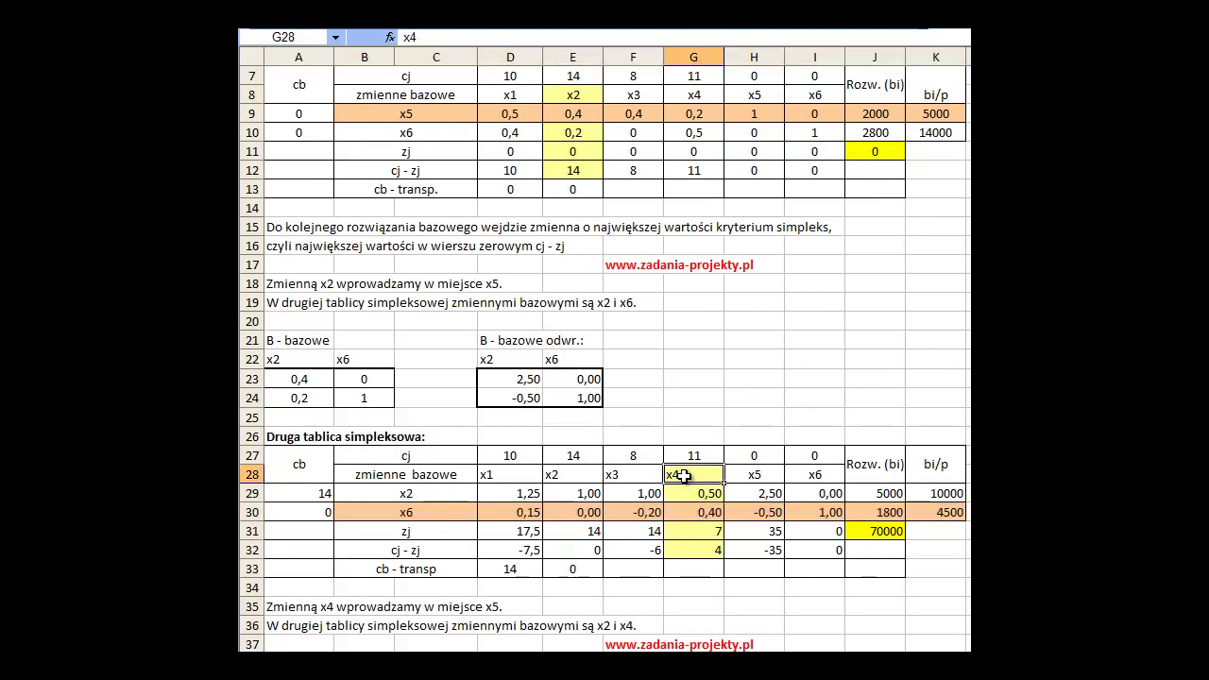
click(303, 609)
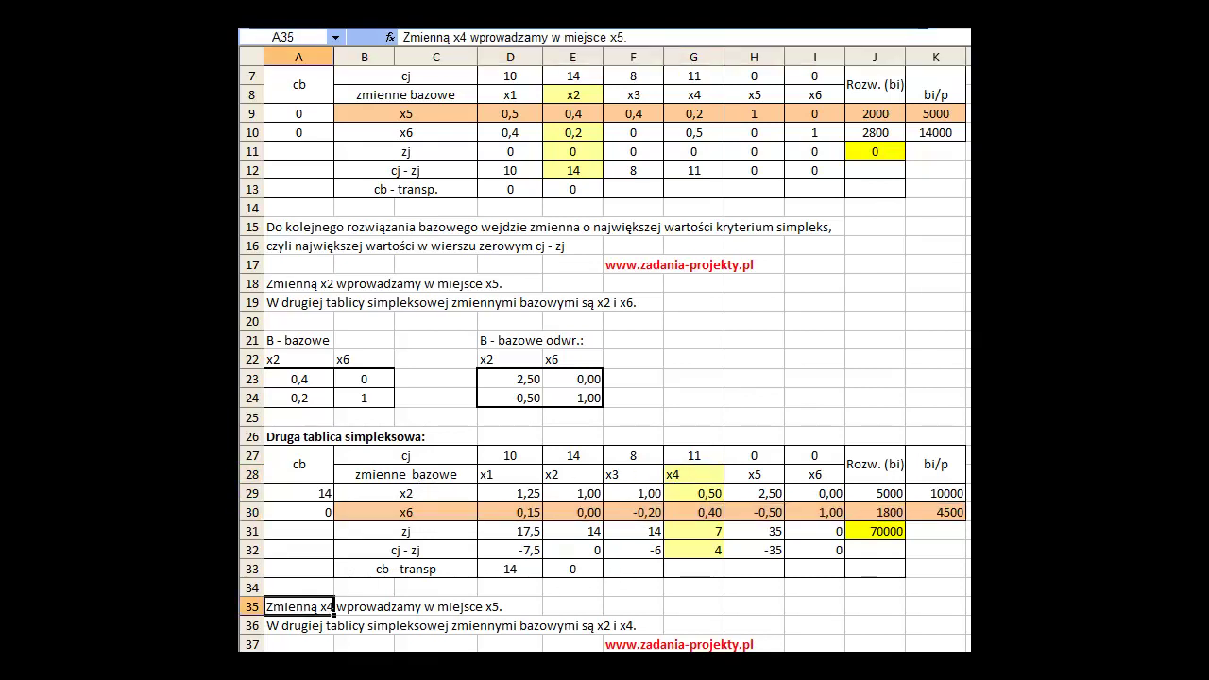
double_click(492, 607)
text(6)
key(Return)
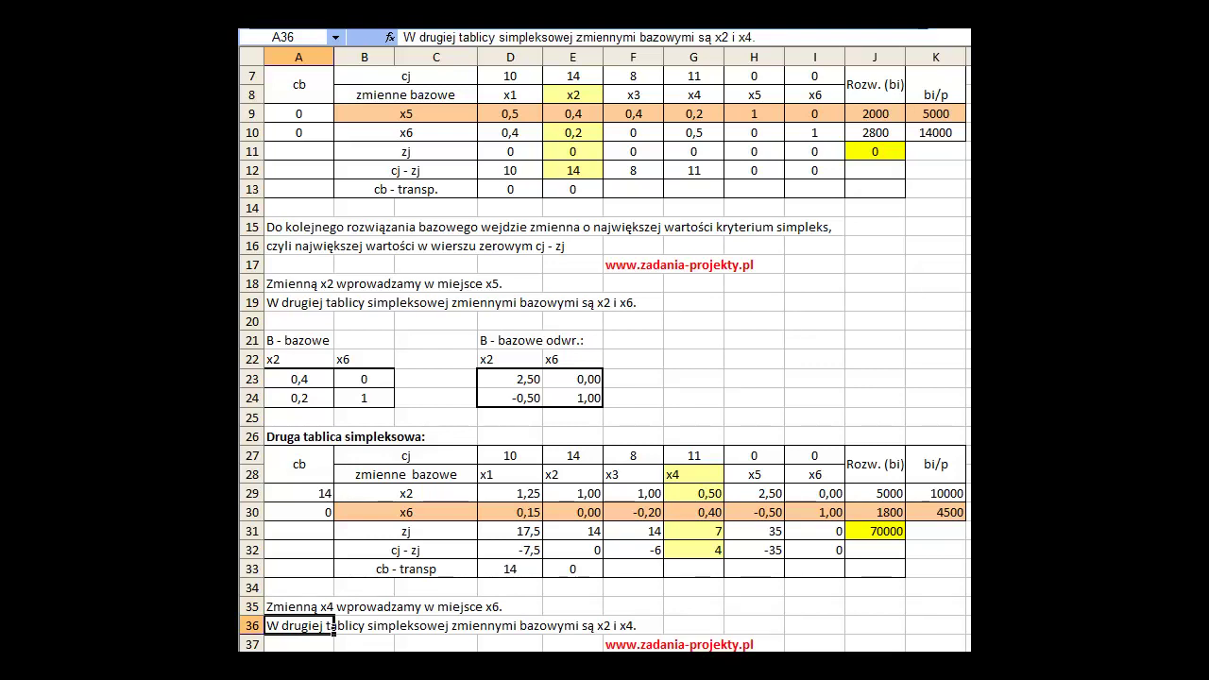
Step: Replace 'drugiej' with 'trzeciej' in the row 36 note about basic variables x2 and x4
key(F2)
key(Return)
key(F2)
key(ctrl+shift+Right)
key(Delete)
text(trzec)
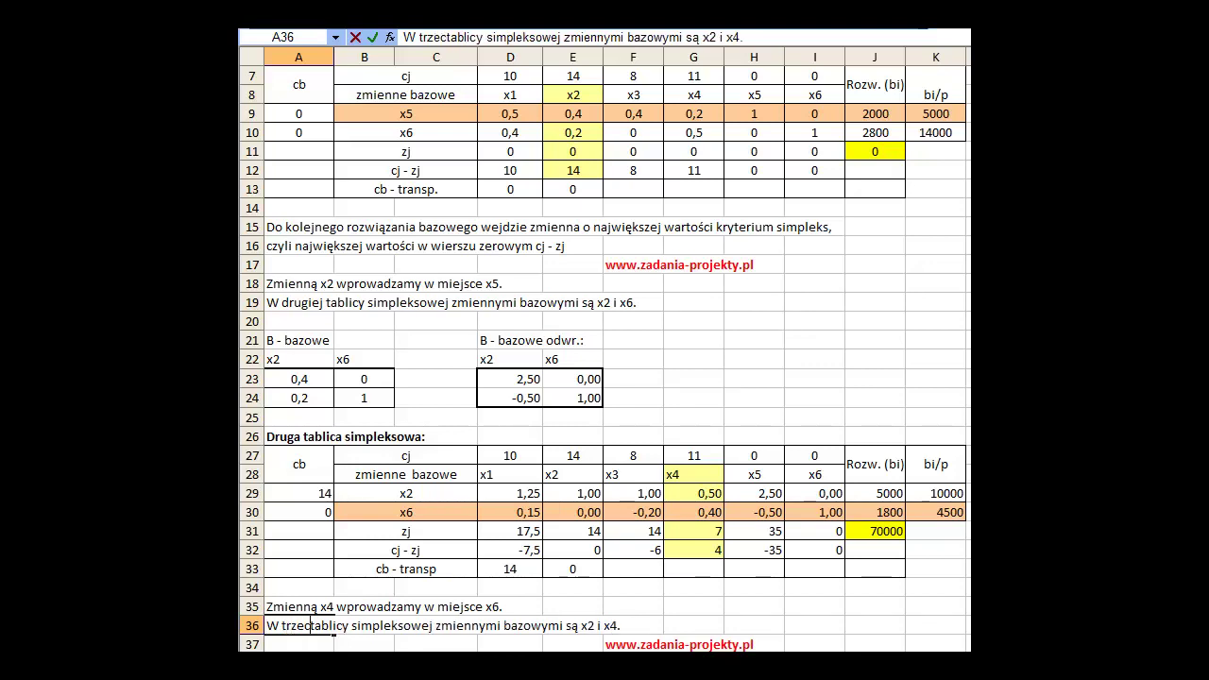
text(iej)
key(Return)
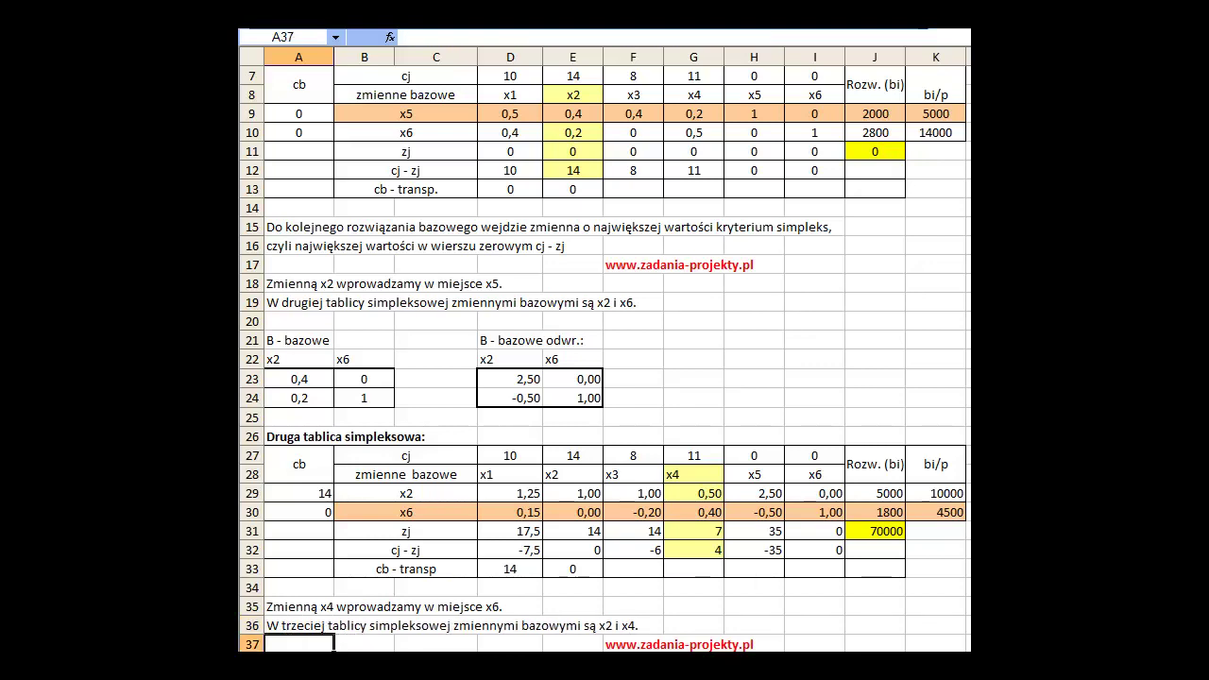
click(331, 626)
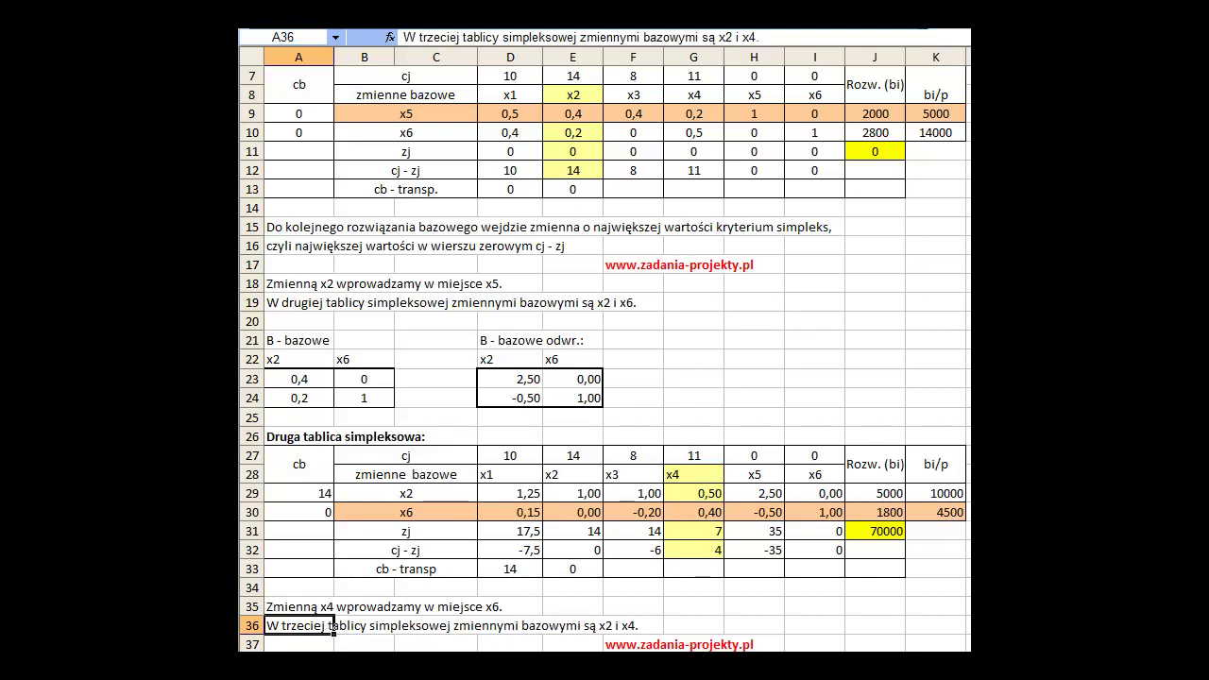
Step: Remove the red fill from the third tableau's basis and solution cells B46:J47
scroll(585, 418, down, 3)
scroll(481, 479, down, 1)
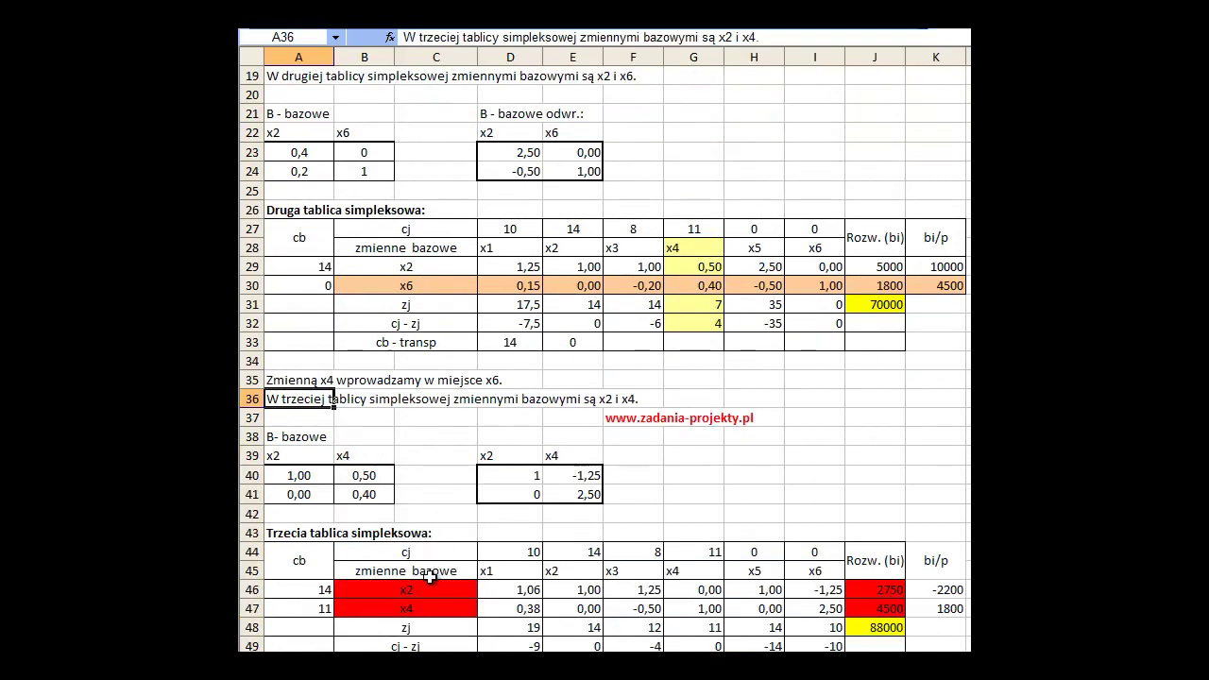
mouse_move(430, 579)
mouse_down()
mouse_move(401, 610)
mouse_move(852, 608)
mouse_up()
click(841, 36)
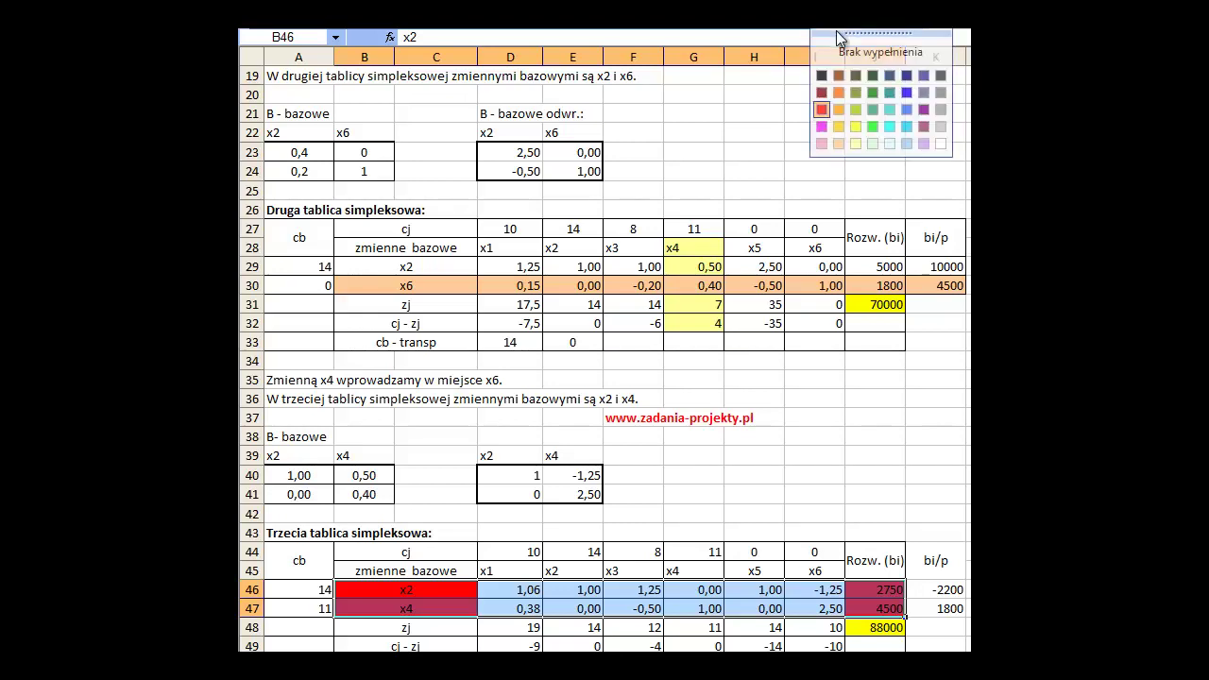
click(879, 46)
Step: Check the third tableau's x4 label, cb values 14 and 11, headers and coefficient block
click(388, 609)
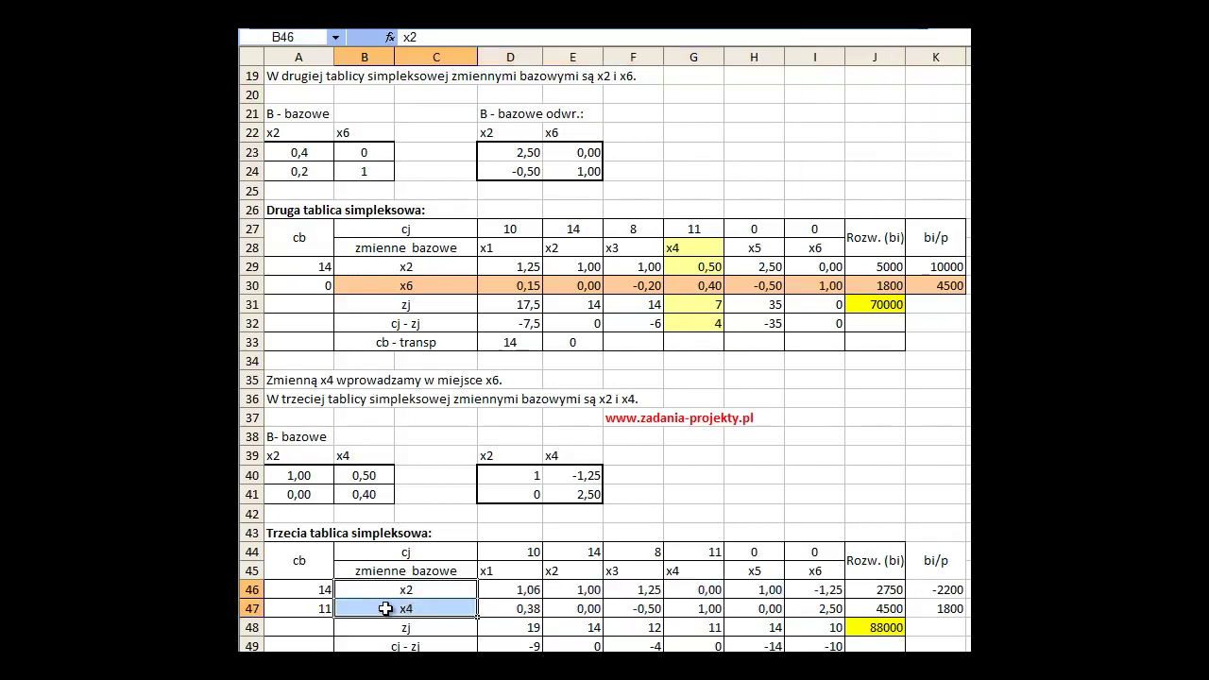
drag(301, 588, 295, 601)
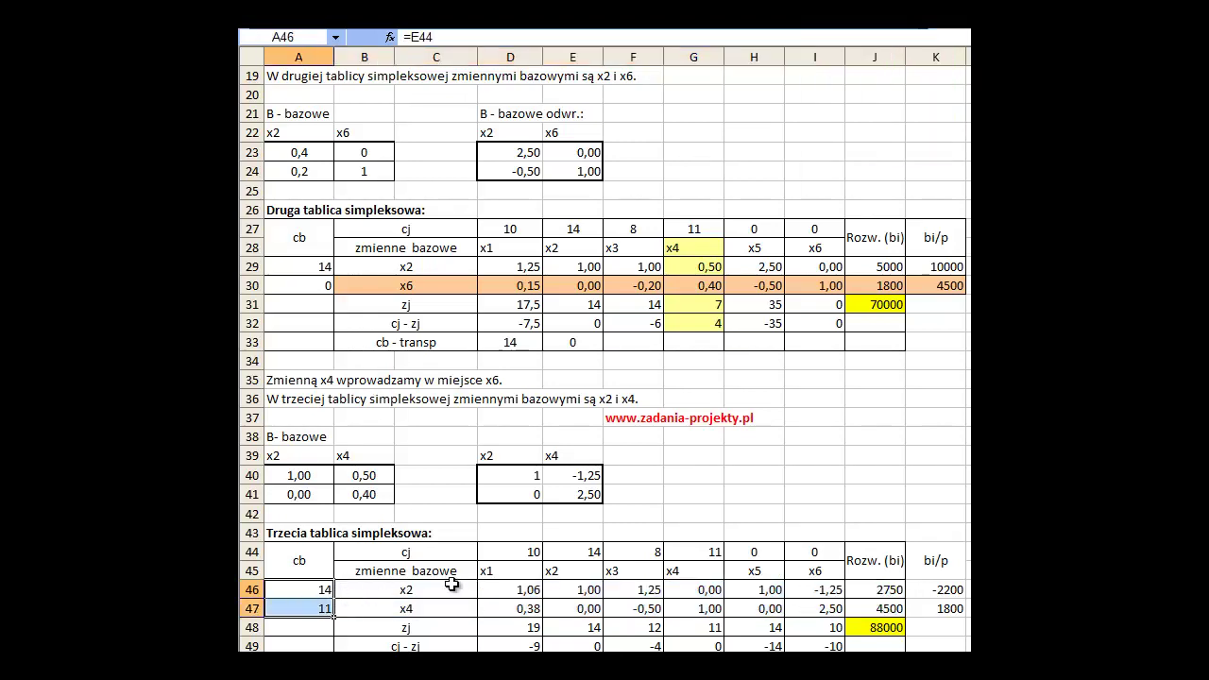
drag(522, 561, 794, 573)
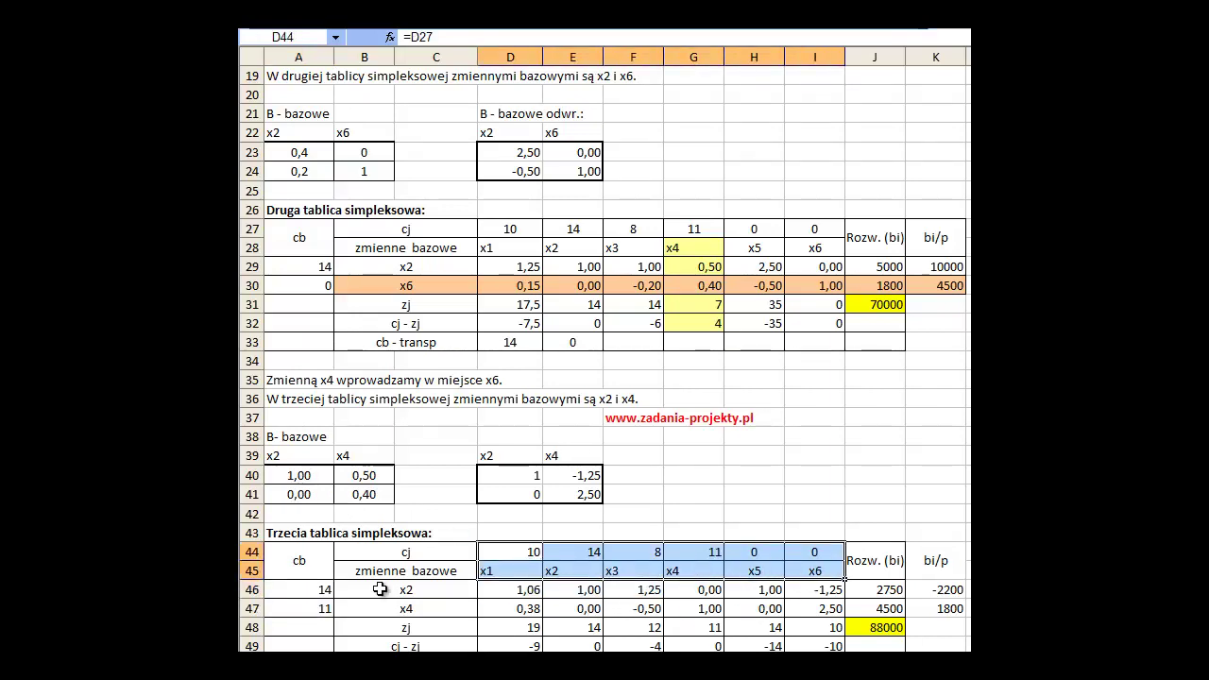
mouse_move(535, 580)
mouse_down()
mouse_move(650, 601)
mouse_move(614, 601)
mouse_up()
key(Return)
drag(495, 598, 848, 613)
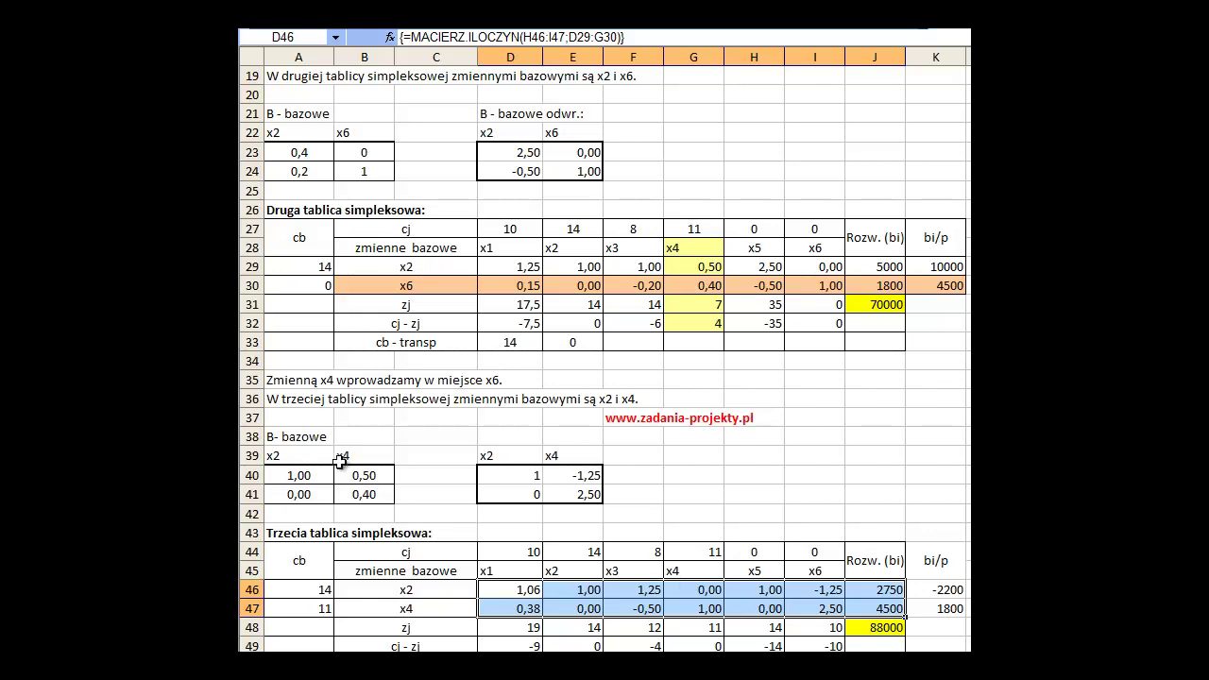
Step: Compare the x2/x4 basis labels with the second tableau's x2 and x4 columns
click(437, 591)
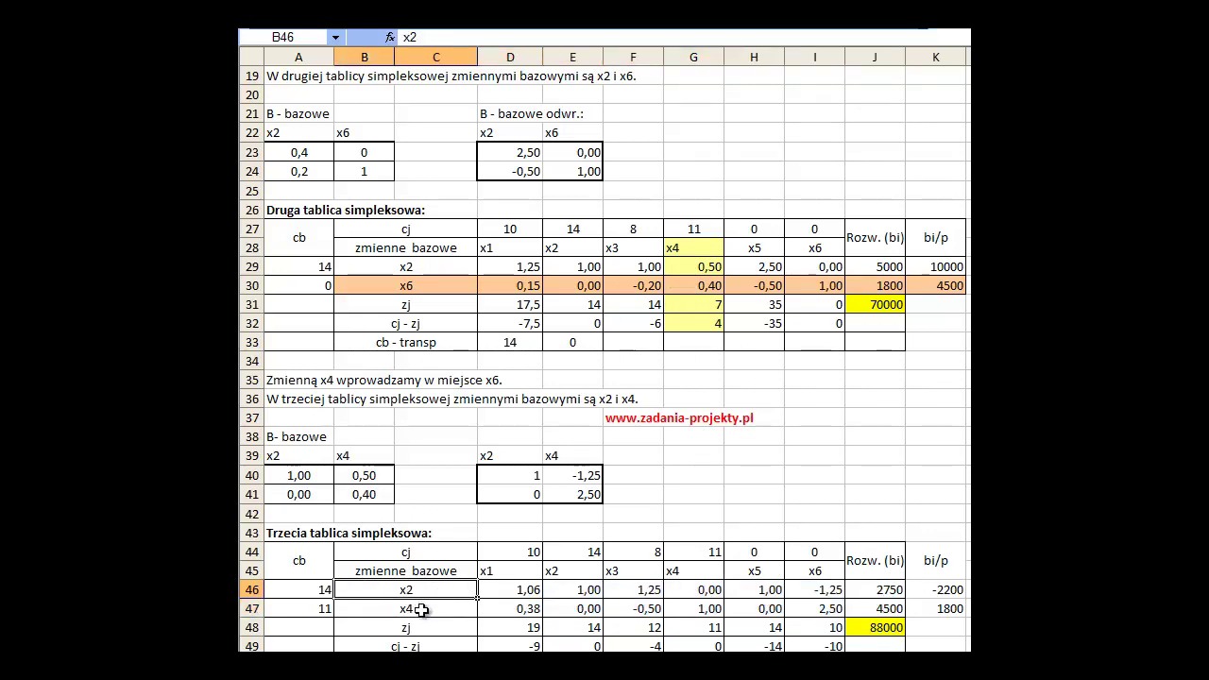
click(417, 610)
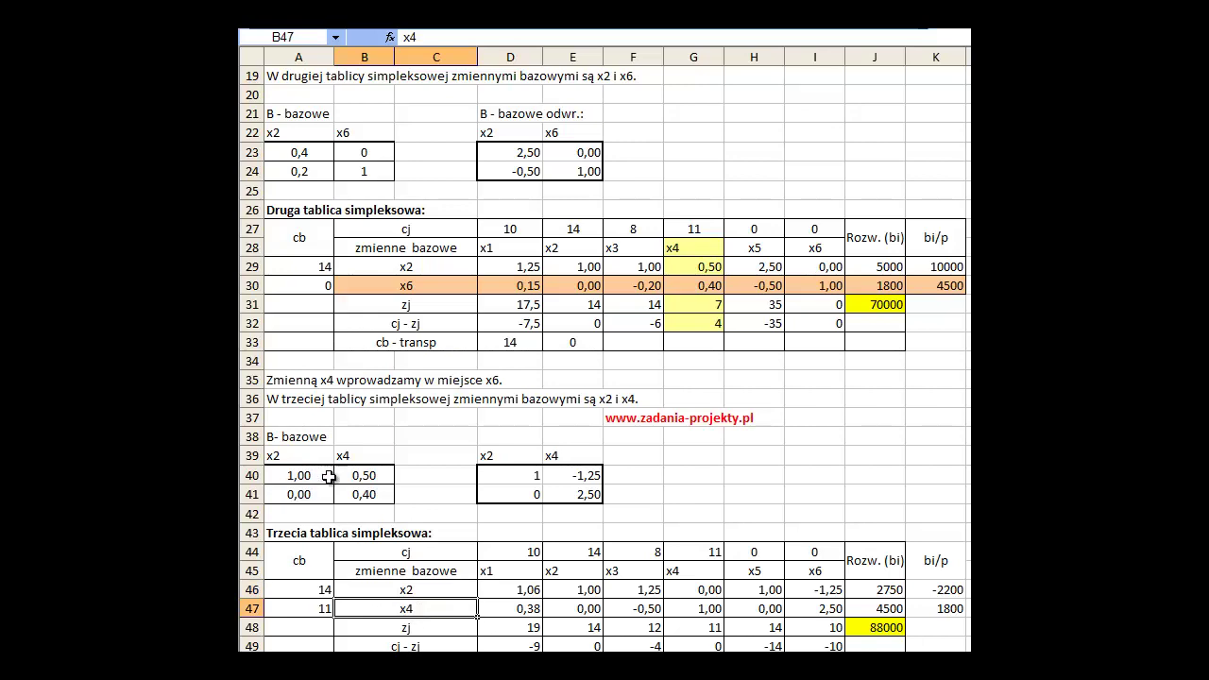
drag(576, 271, 578, 287)
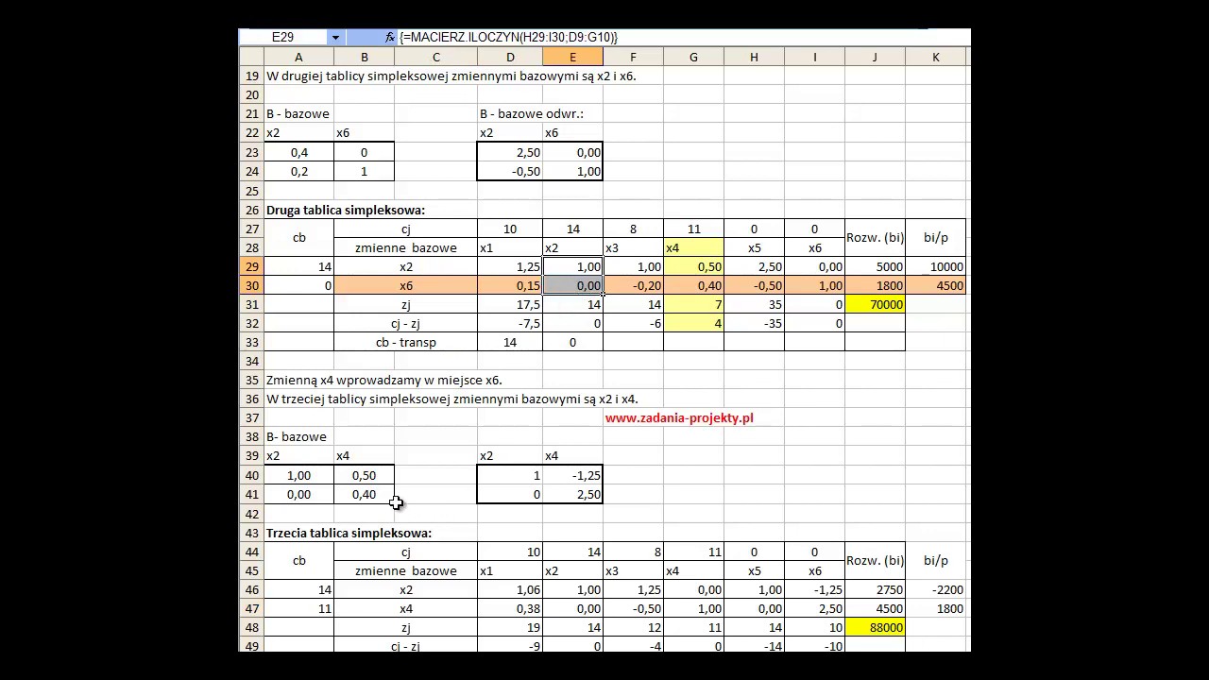
click(368, 460)
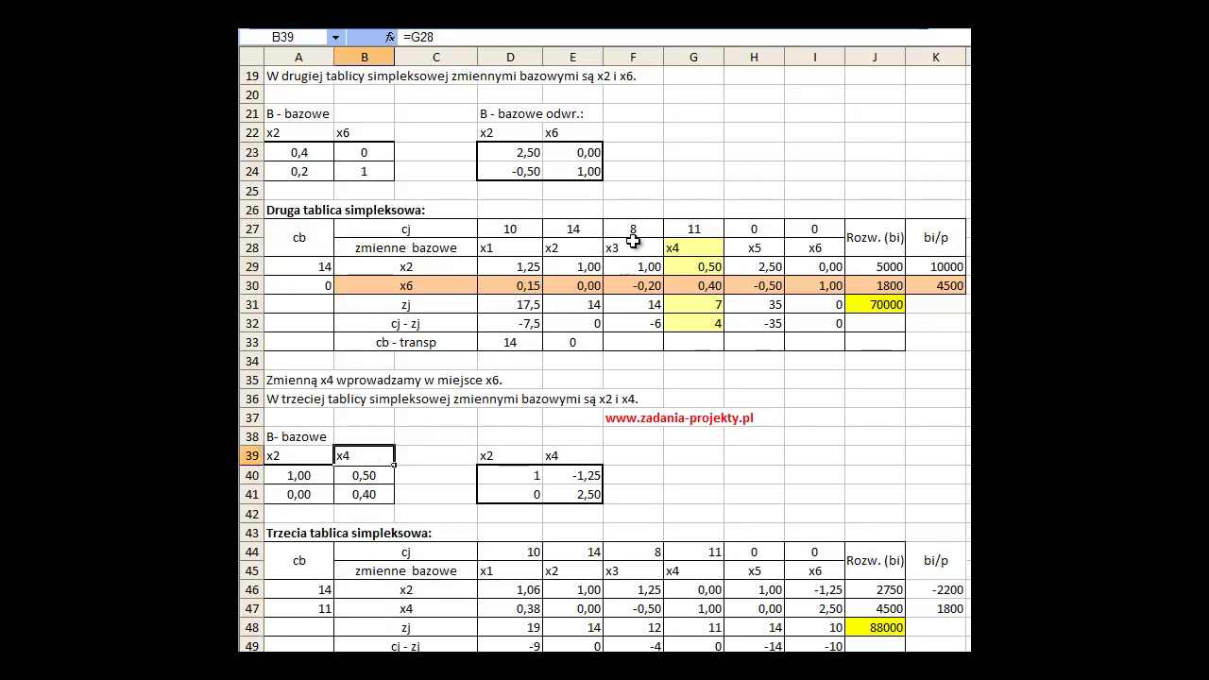
drag(672, 268, 669, 293)
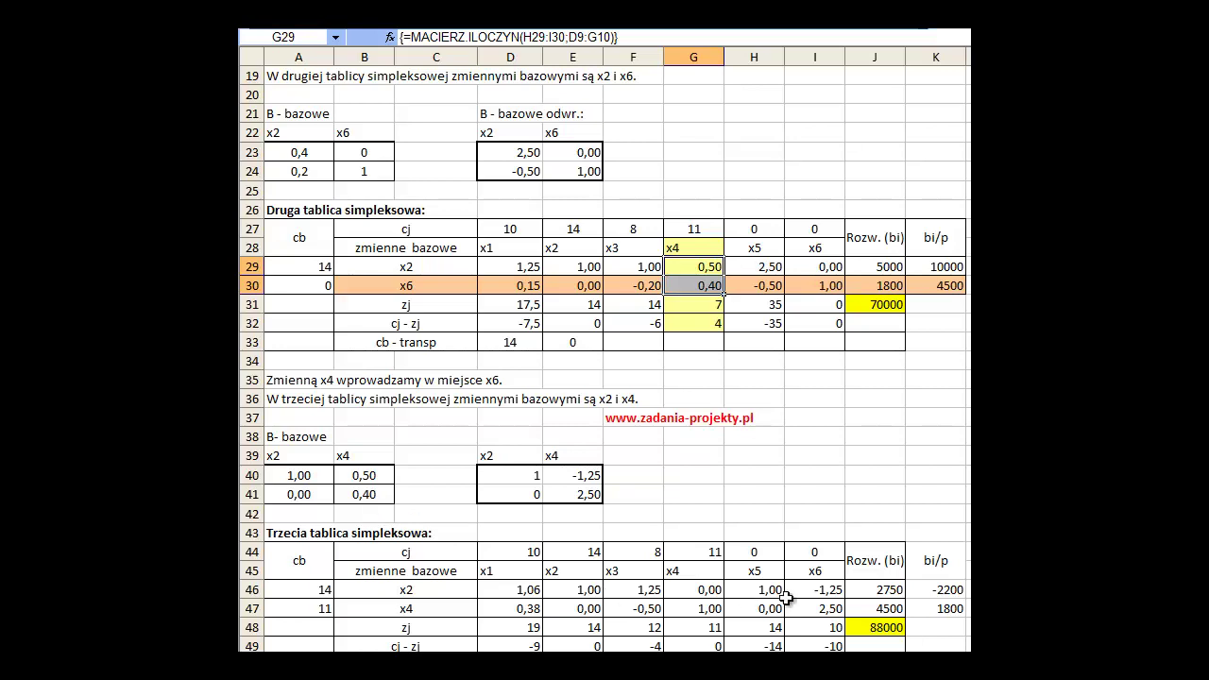
Step: Enter =MACIERZ.ODW(A40:B41) in H46:I47 as an array formula for the inverse basis
drag(754, 589, 815, 609)
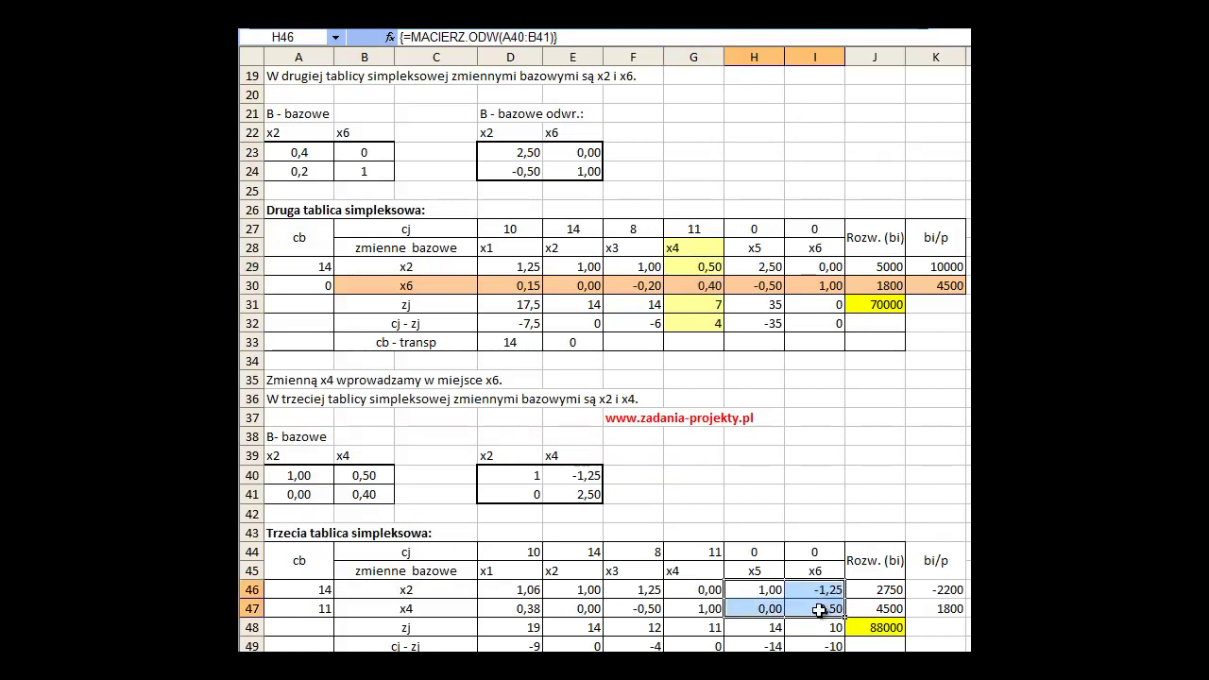
key(F2)
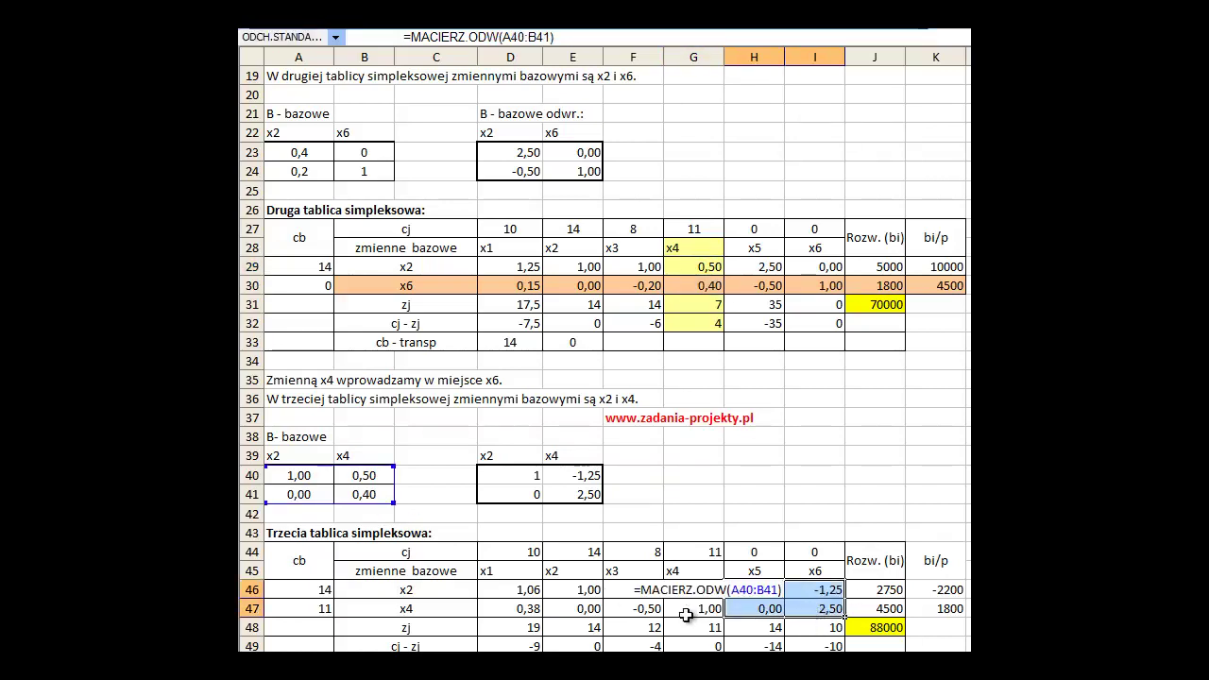
key(ctrl+shift+Return)
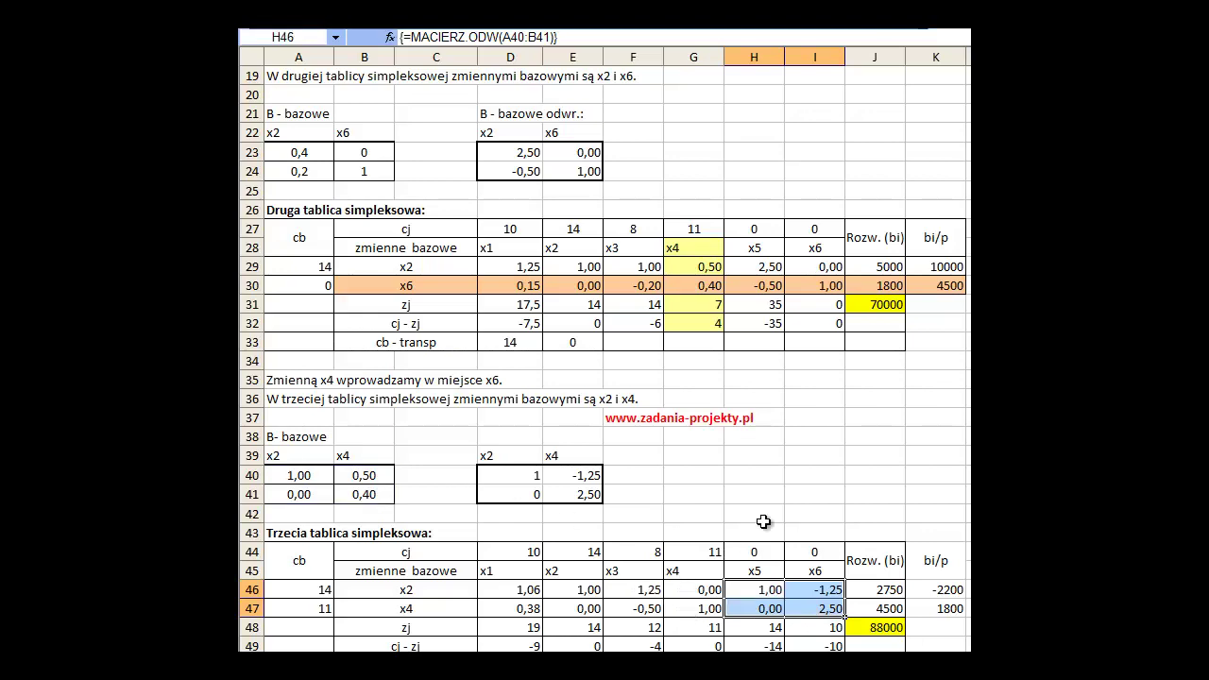
click(591, 36)
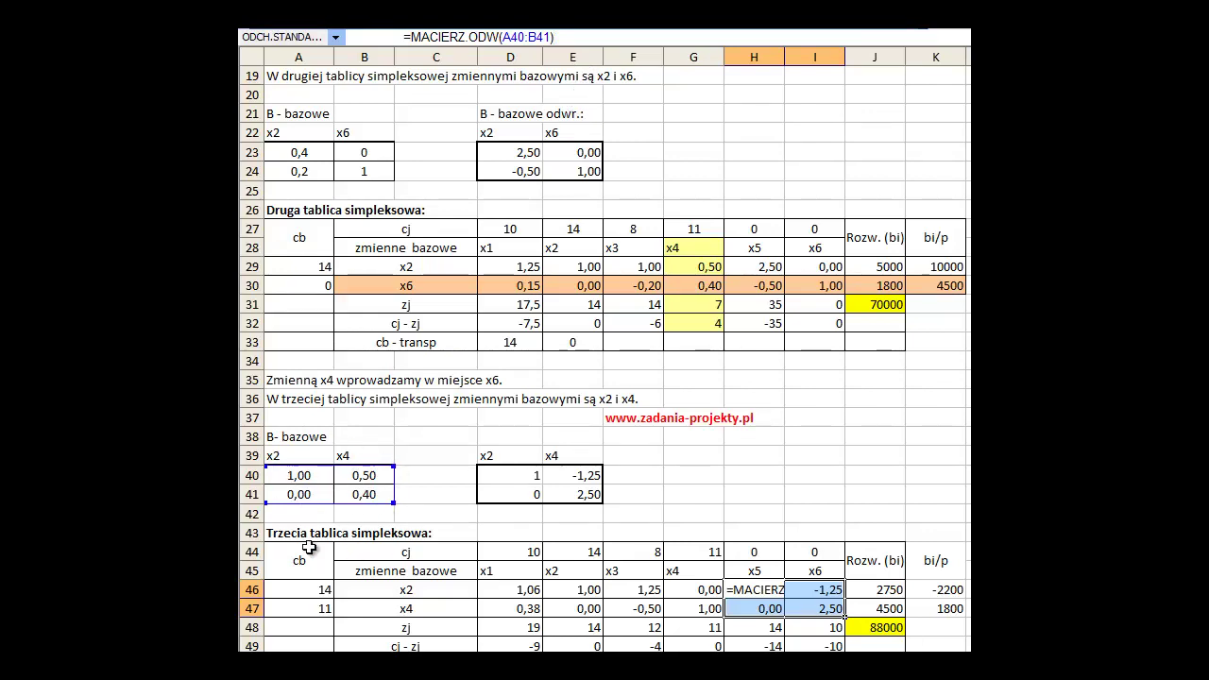
key(ctrl+shift+Return)
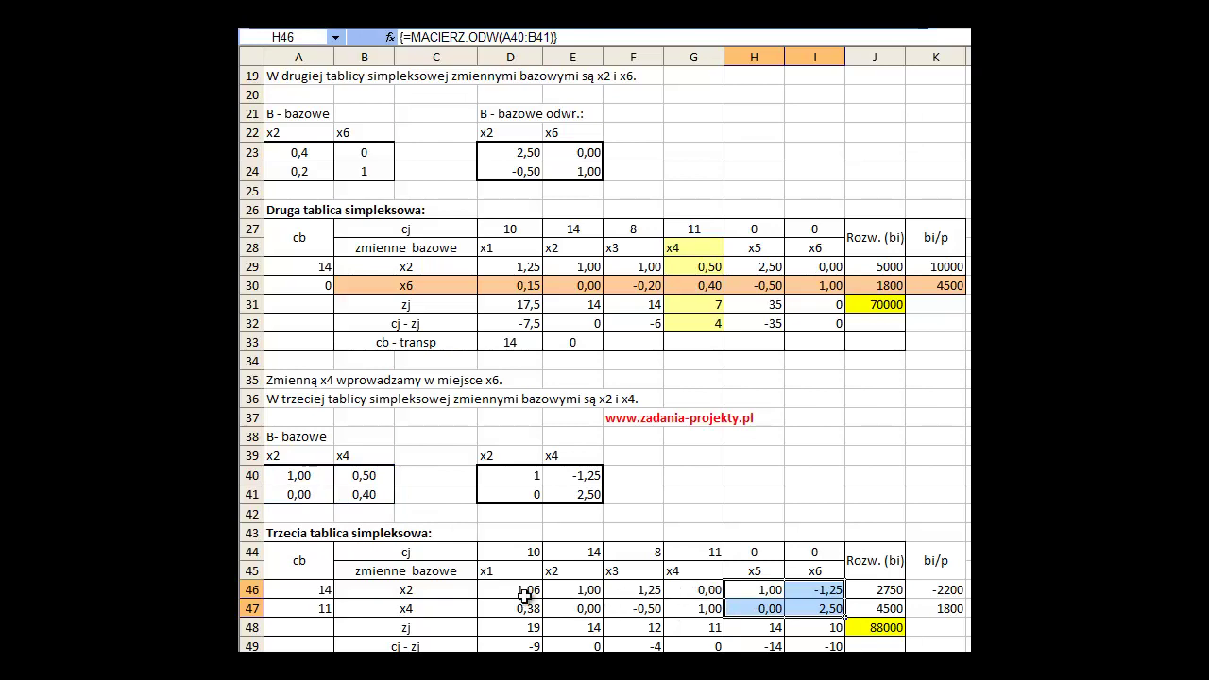
drag(526, 595, 687, 616)
Step: Fill D46:G47 with the array formula =MACIERZ.ILOCZYN(H46:I47;D29:G30)
key(F2)
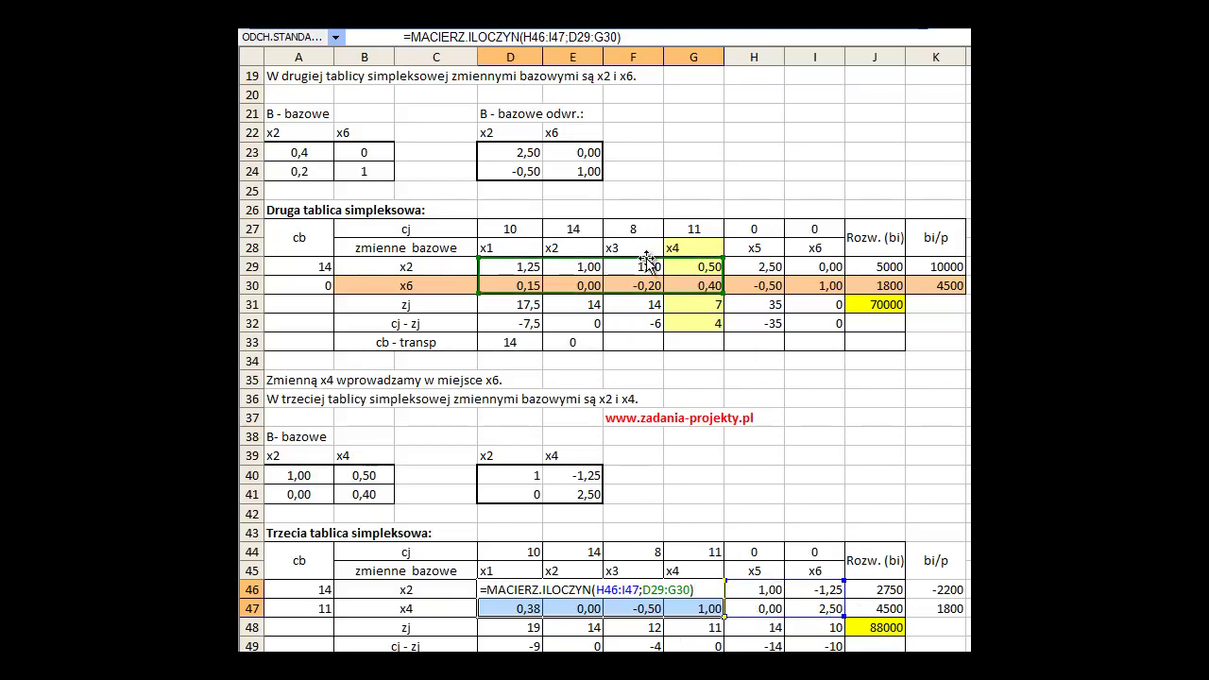
key(ctrl+shift+Return)
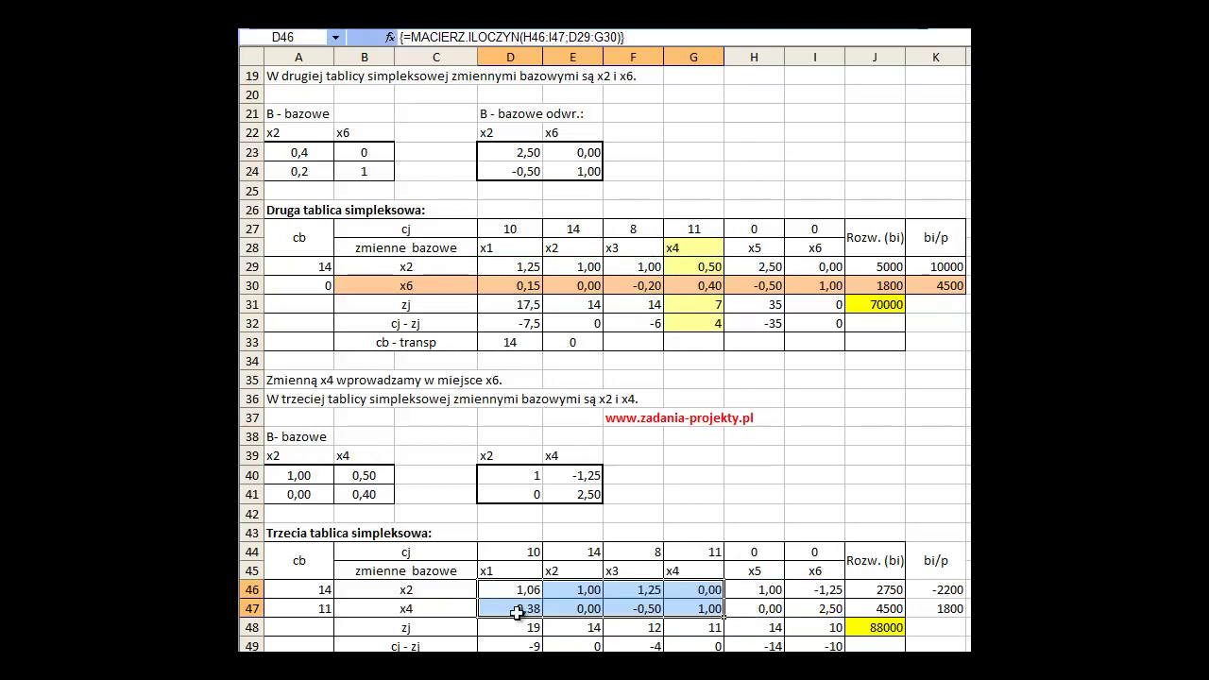
drag(518, 594, 840, 600)
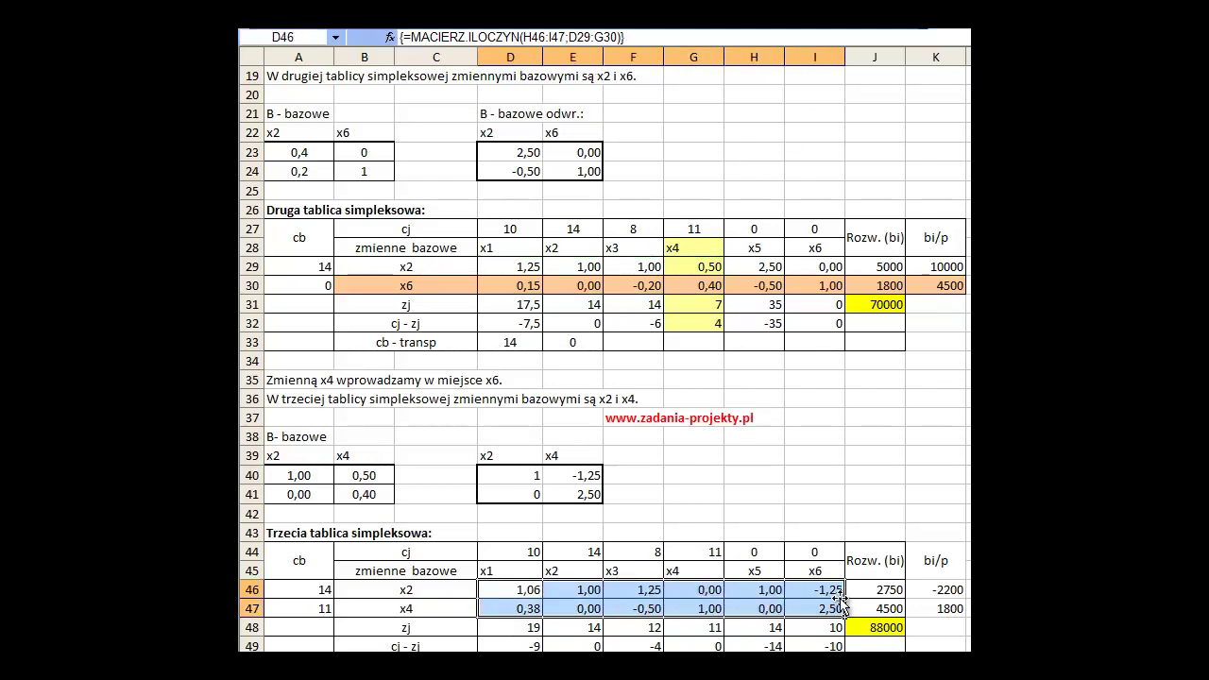
Step: Set J46:J47 to =MACIERZ.ILOCZYN(H46:I47;J29:J30), giving solution values 2750 and 4500
click(876, 583)
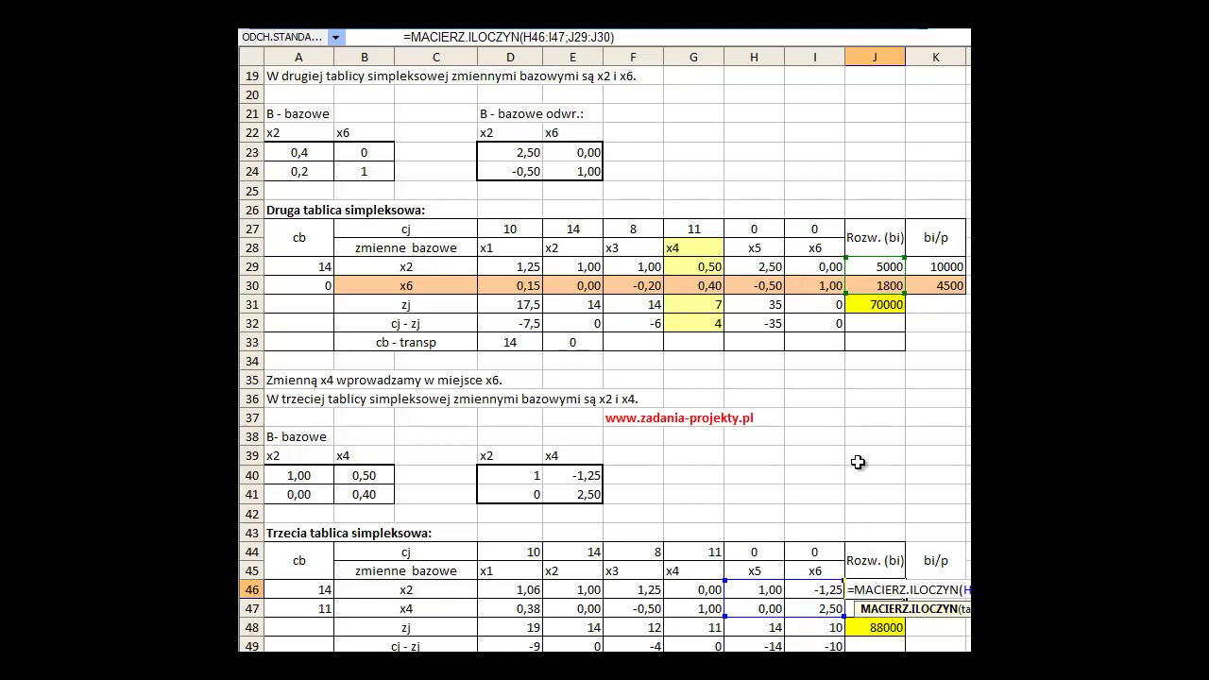
drag(803, 580, 799, 586)
drag(800, 586, 799, 584)
drag(879, 261, 881, 262)
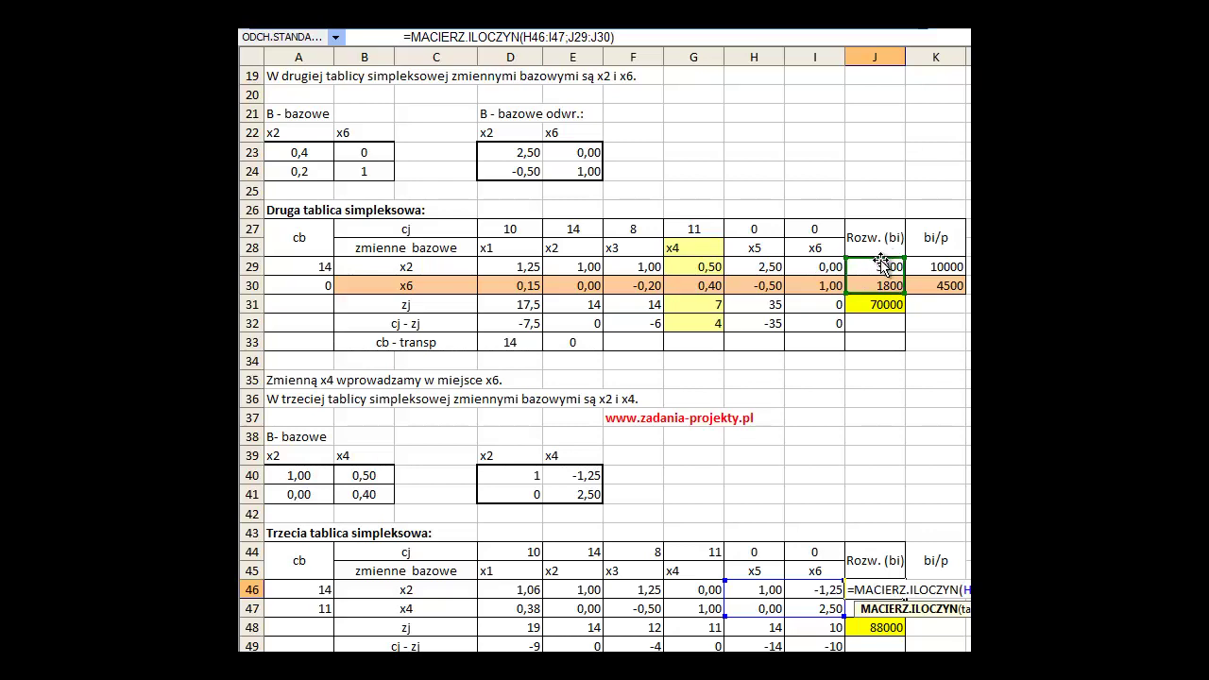
drag(882, 262, 873, 265)
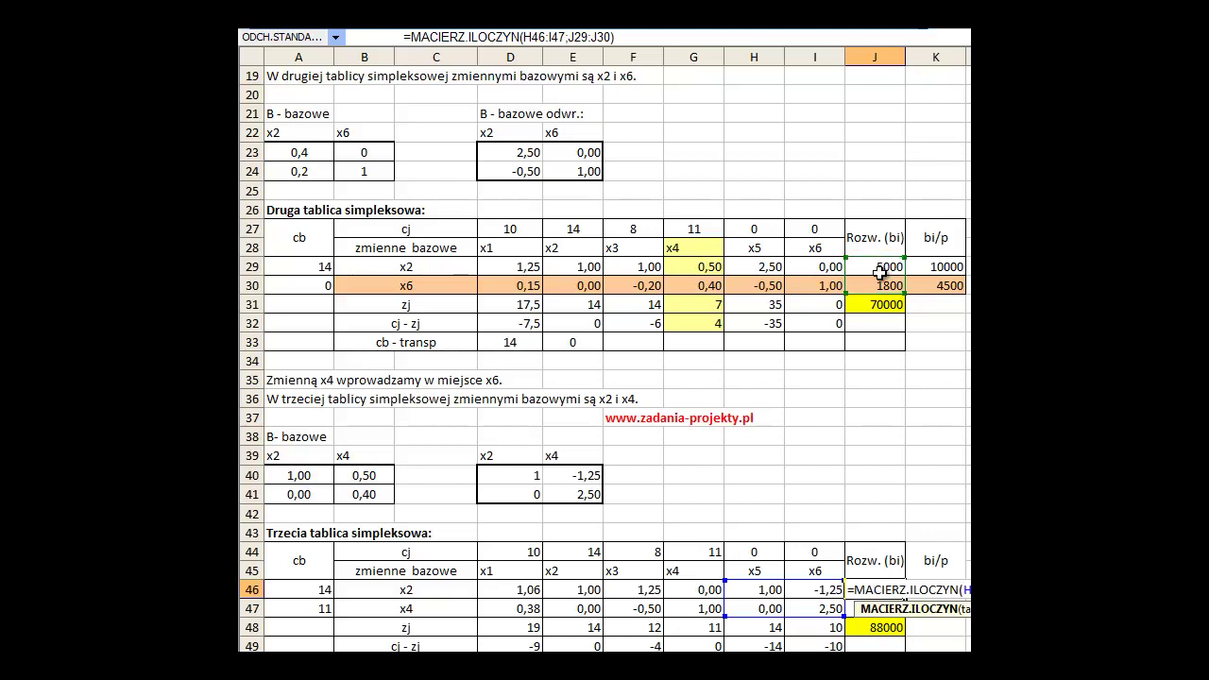
key(ctrl+shift+Return)
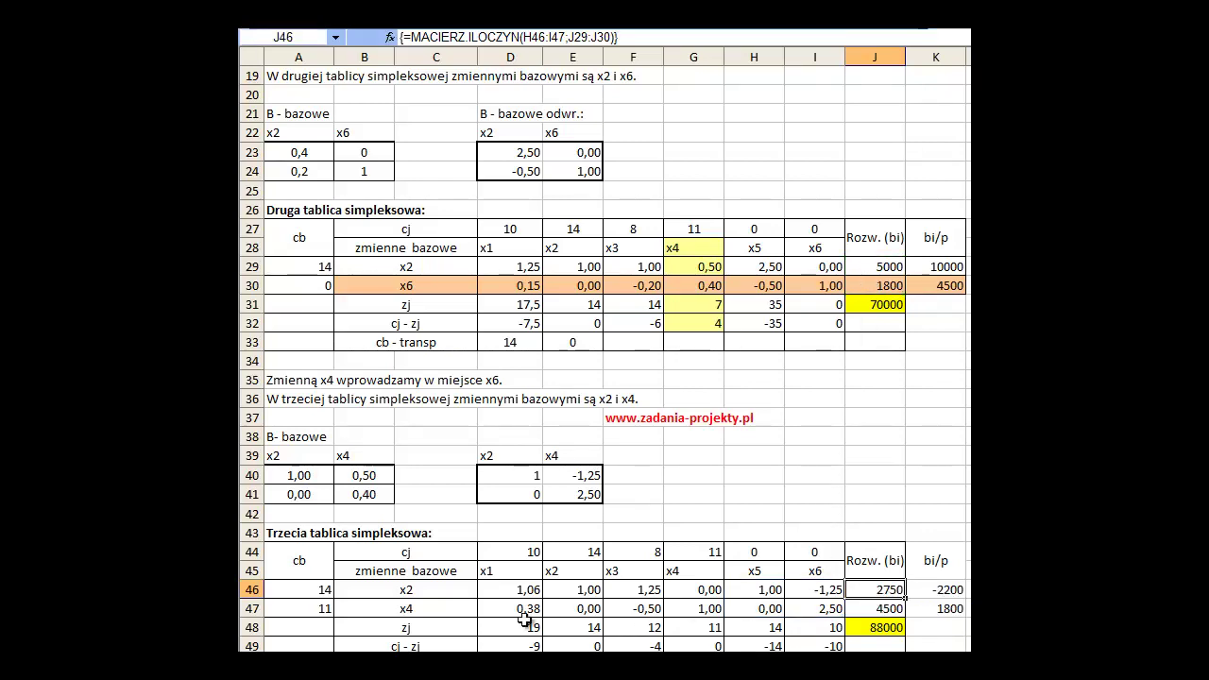
click(502, 627)
double_click(507, 627)
Step: Compute the zj row D48:I48 as a MACIERZ.ILOCZYN array formula
key(ctrl+shift+Return)
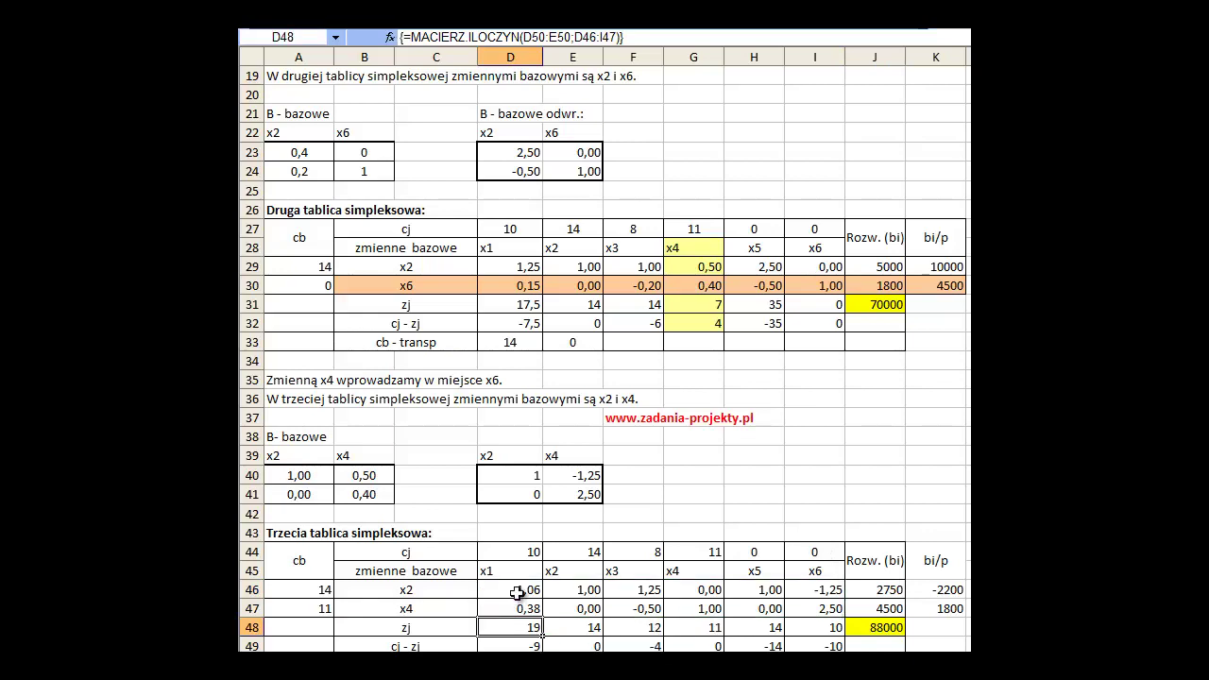
scroll(516, 595, down, 2)
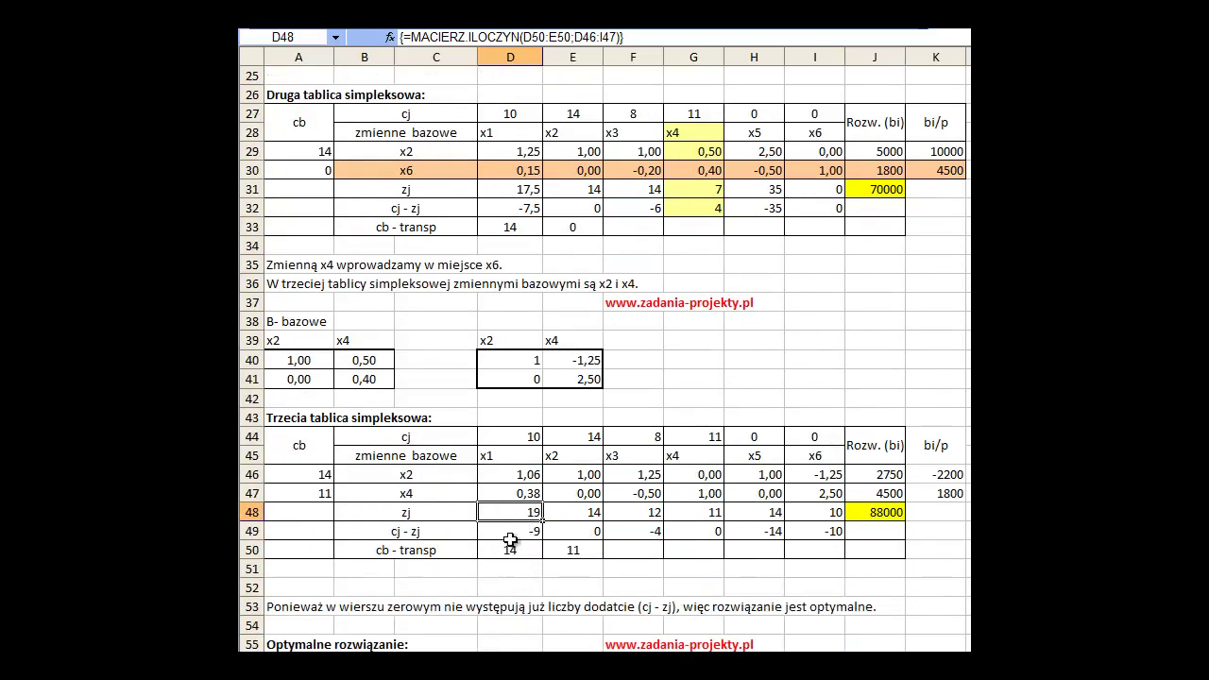
drag(510, 513, 822, 513)
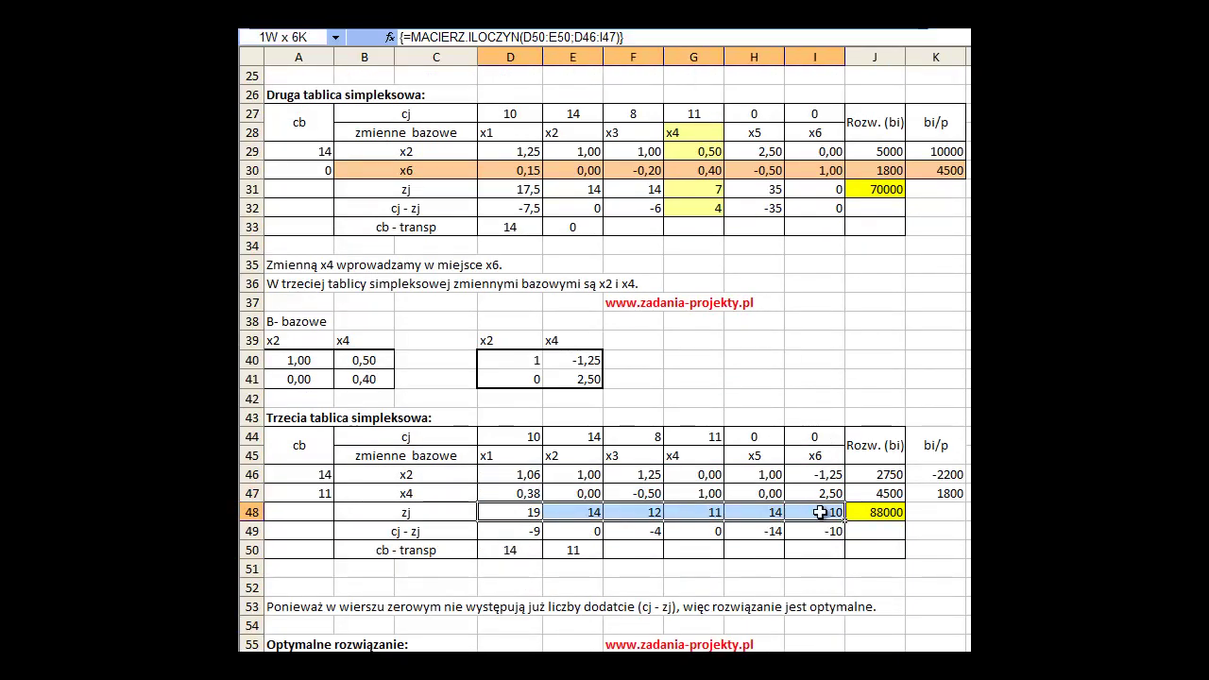
key(F2)
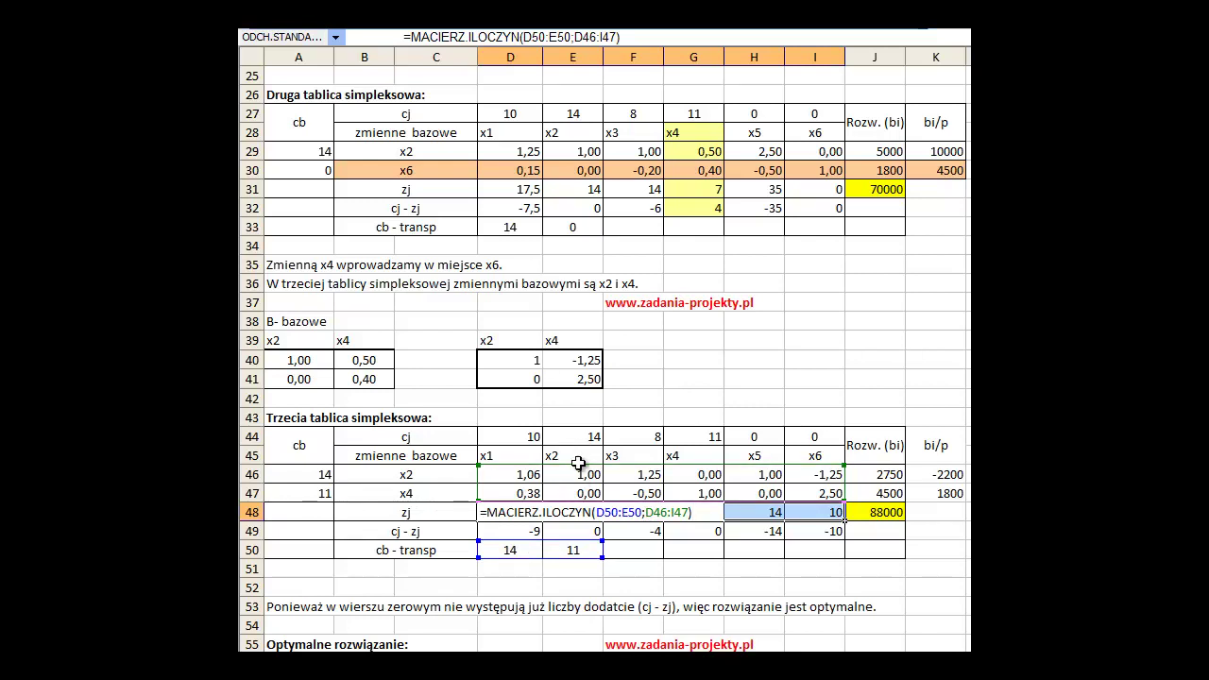
key(ctrl+shift+Return)
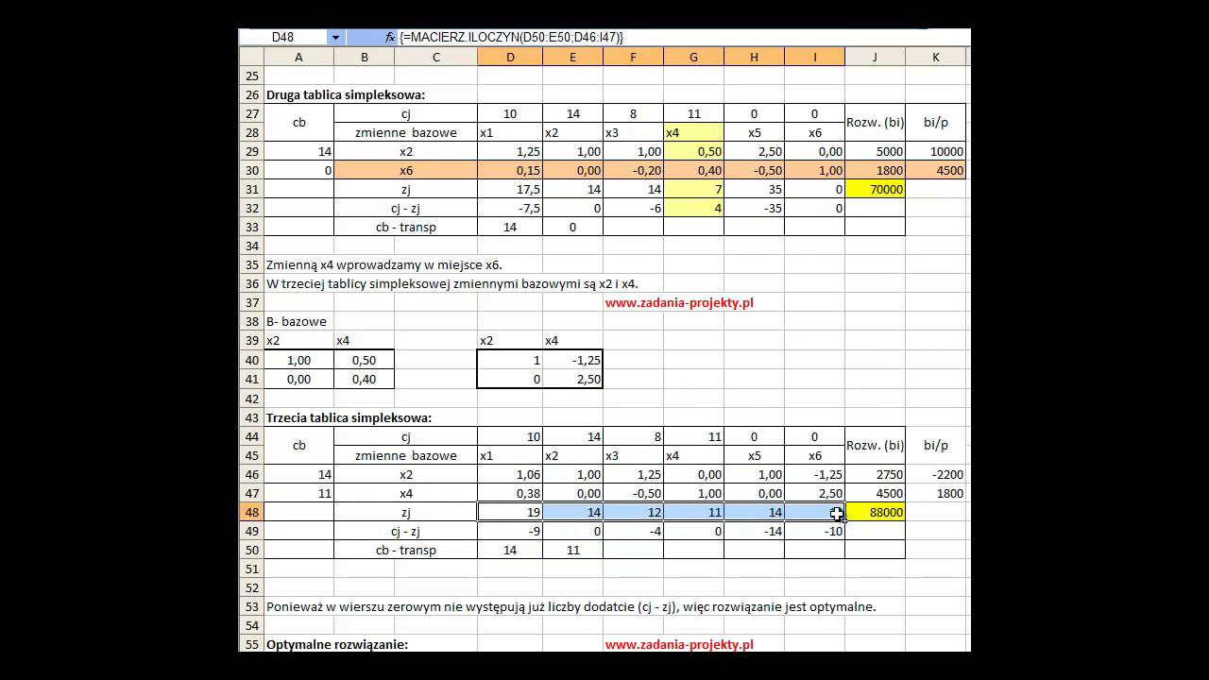
Step: Copy the cj - zj formula from D49 across to I49
click(501, 532)
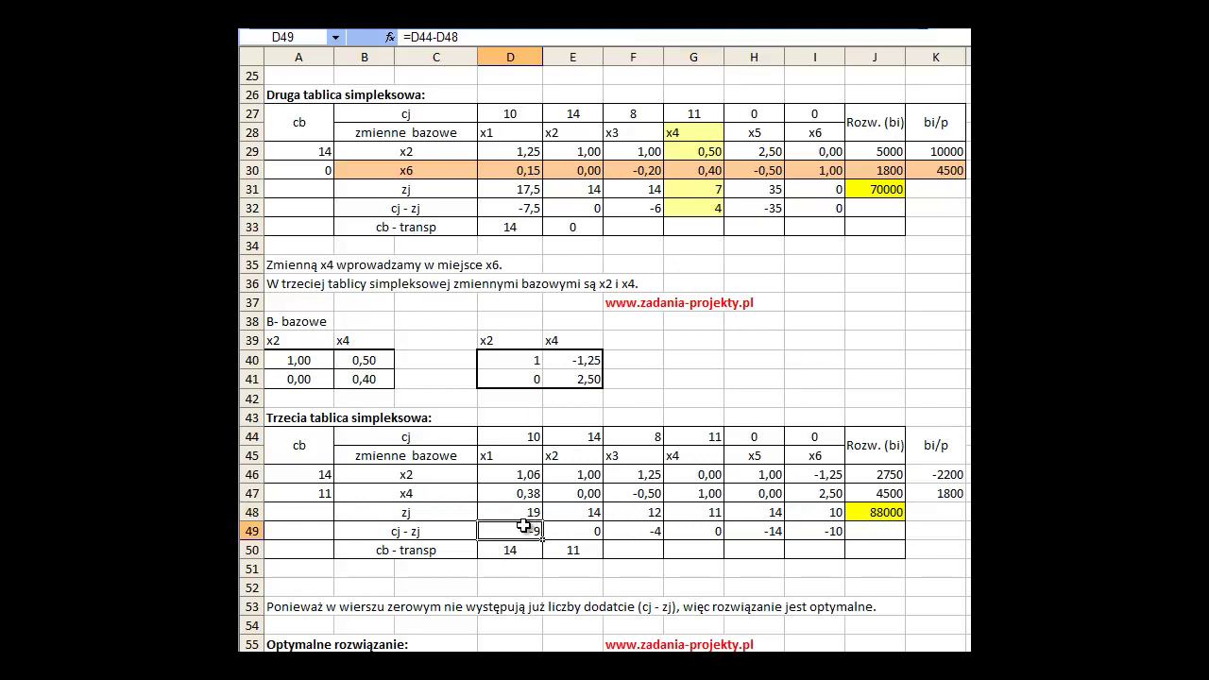
drag(541, 538, 801, 532)
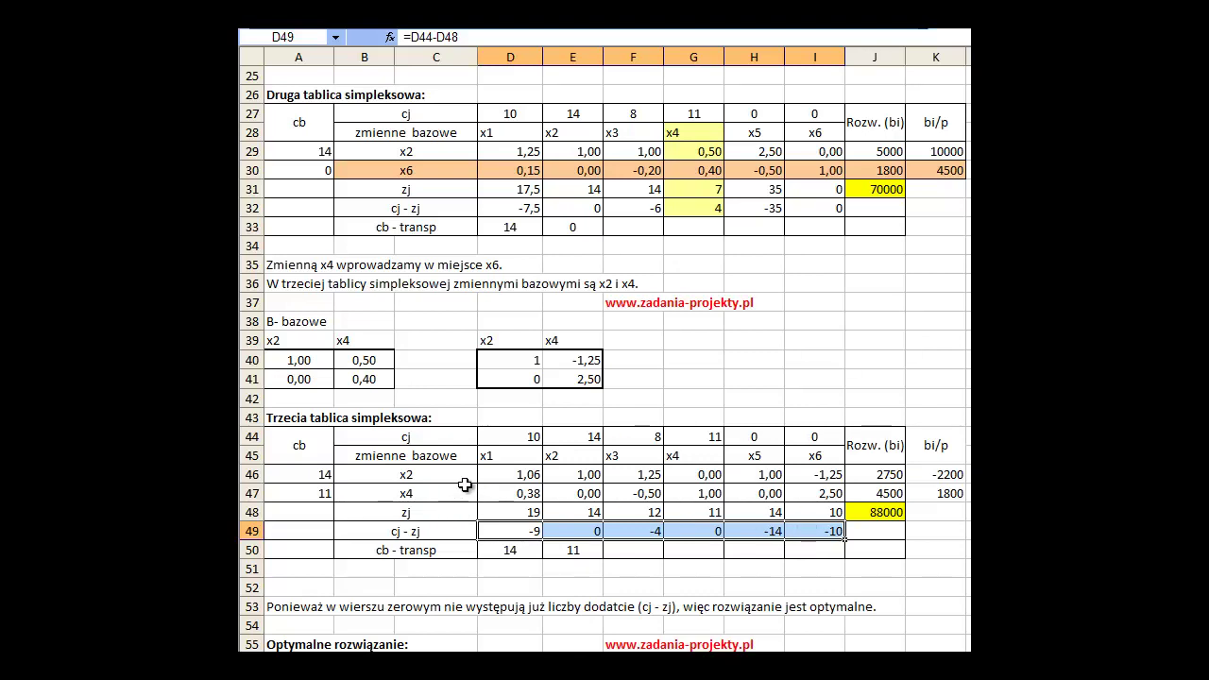
drag(381, 470, 385, 495)
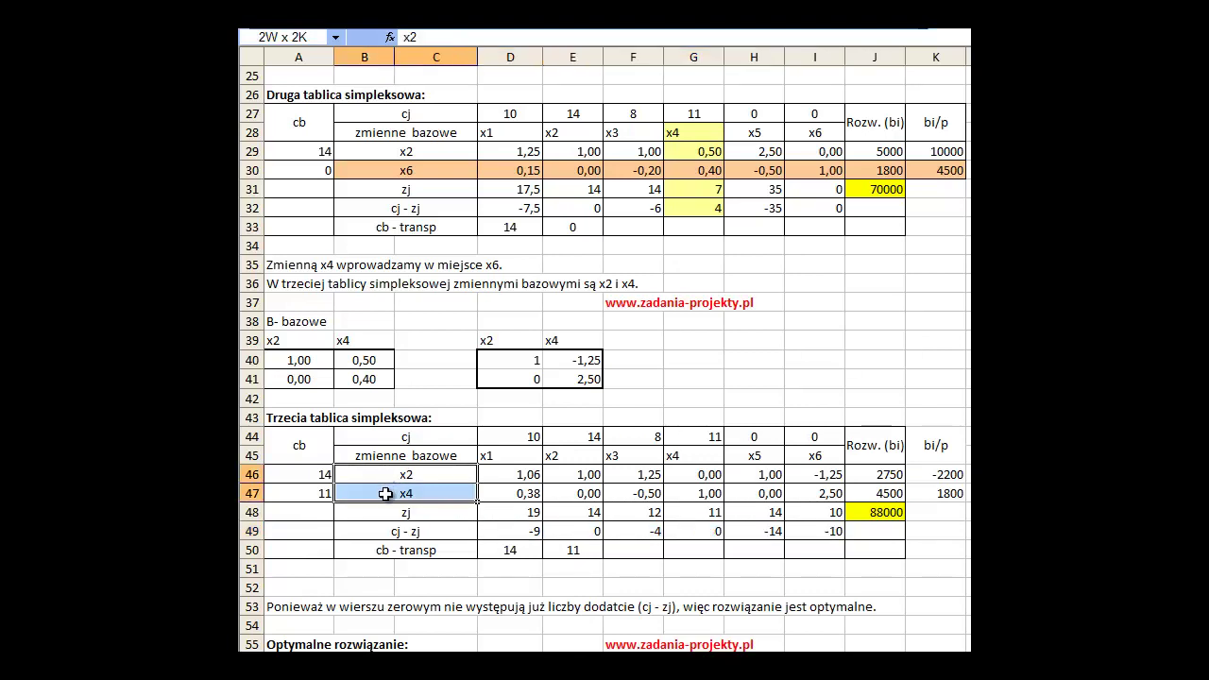
Step: Shade basis labels x2, x4 and solution values 2750, 4500 light orange
click(837, 34)
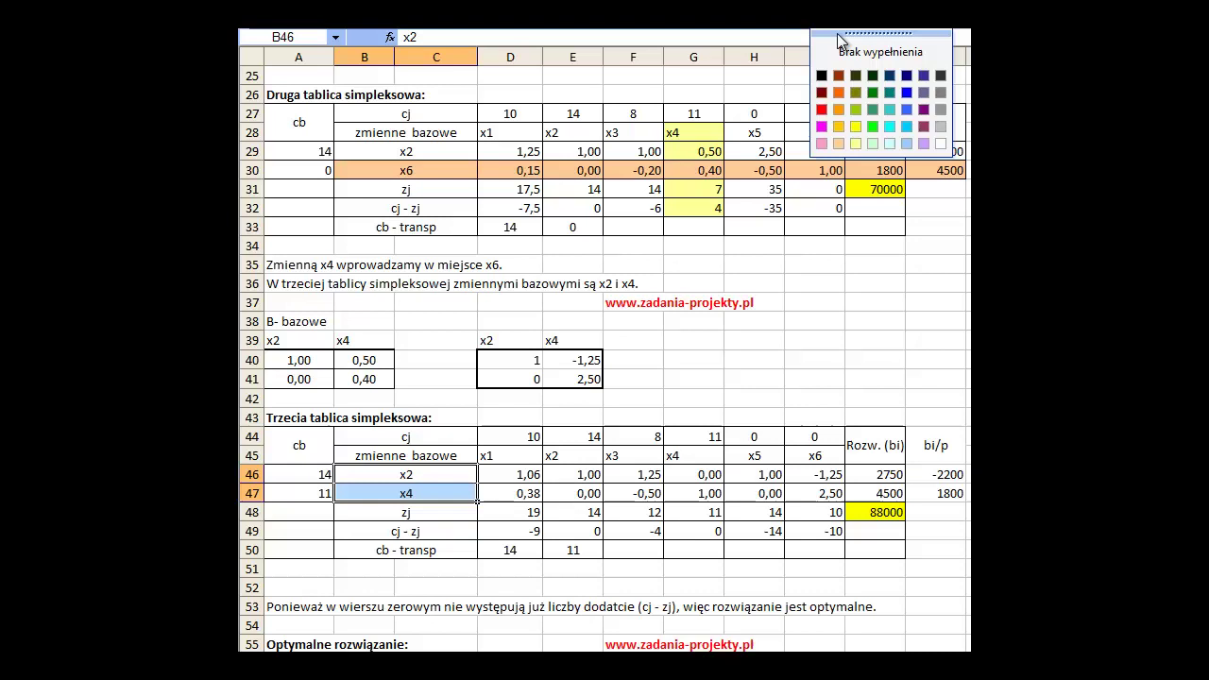
click(841, 156)
drag(880, 477, 884, 497)
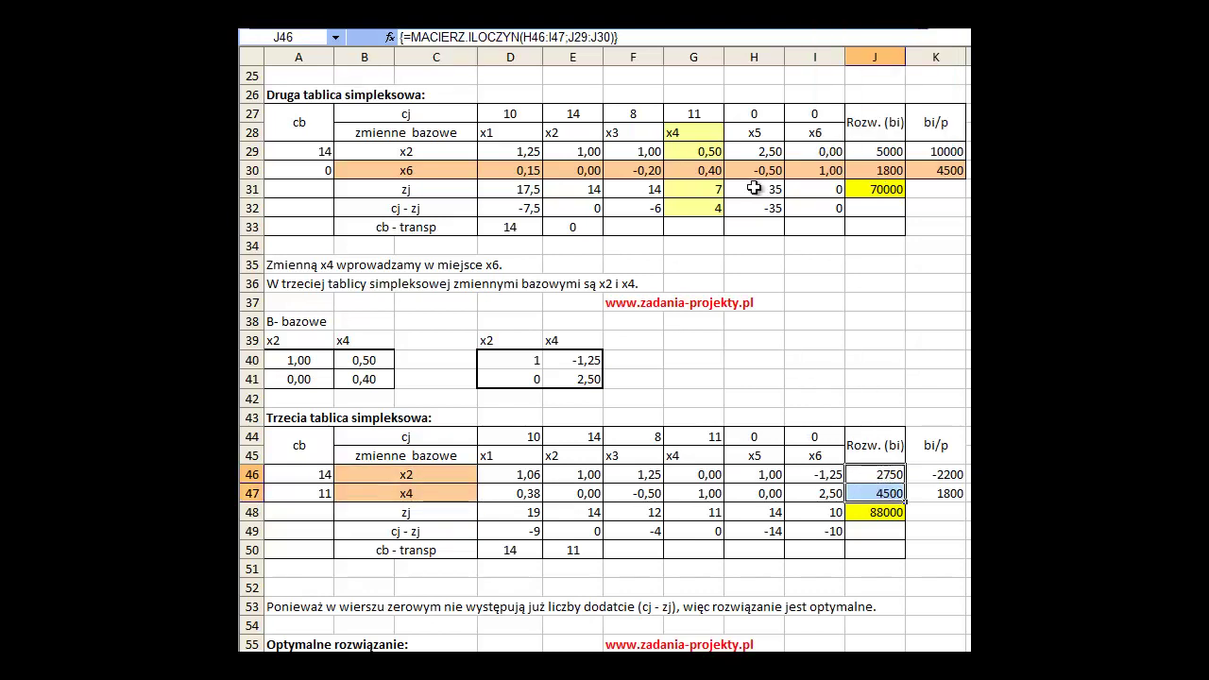
click(831, 31)
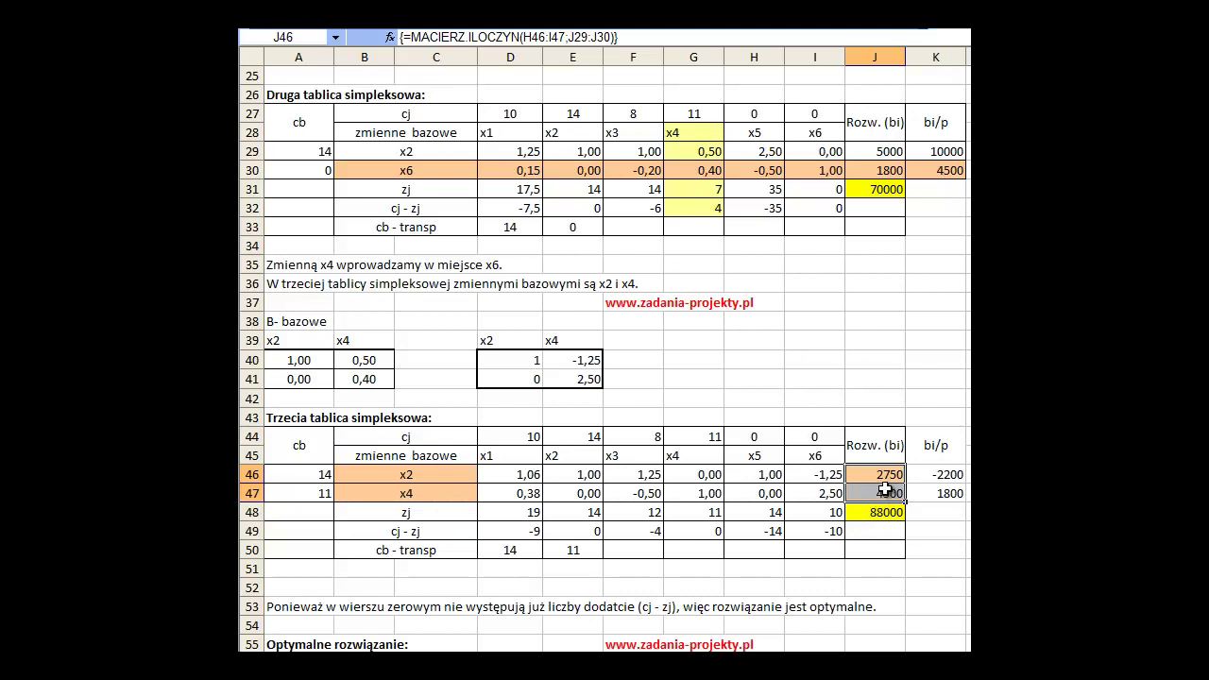
Step: Review the formulas behind 2750 and 4500 and the x1 and x3 headers
click(408, 477)
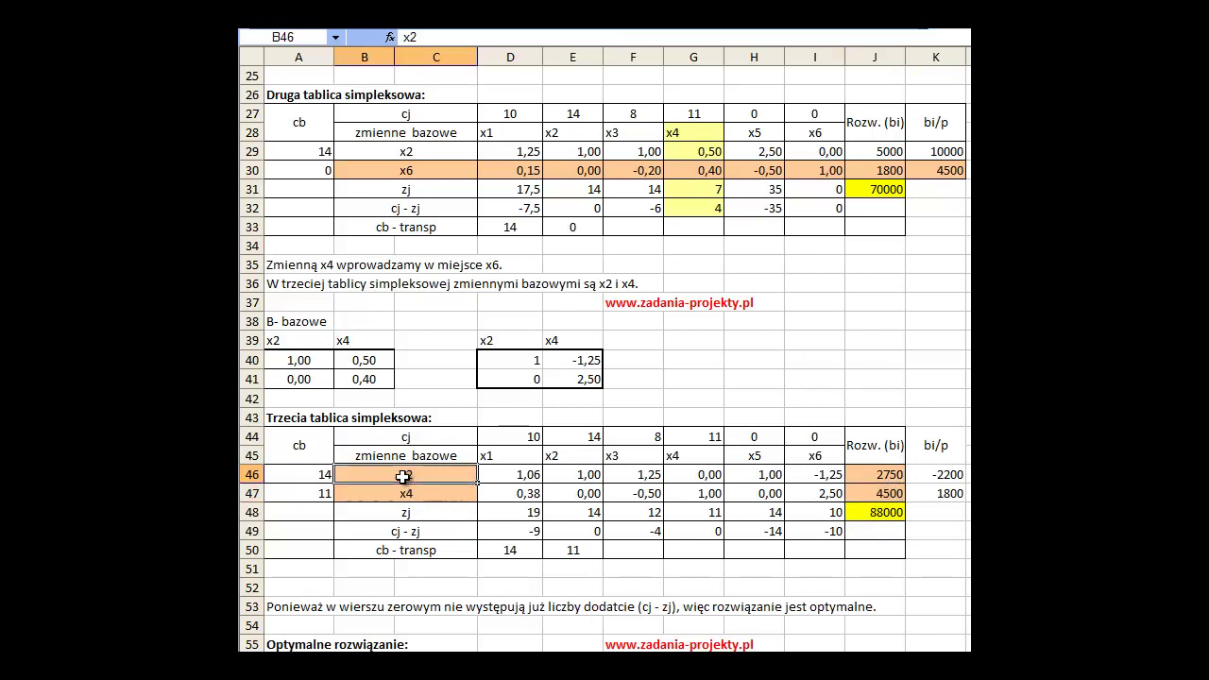
click(887, 479)
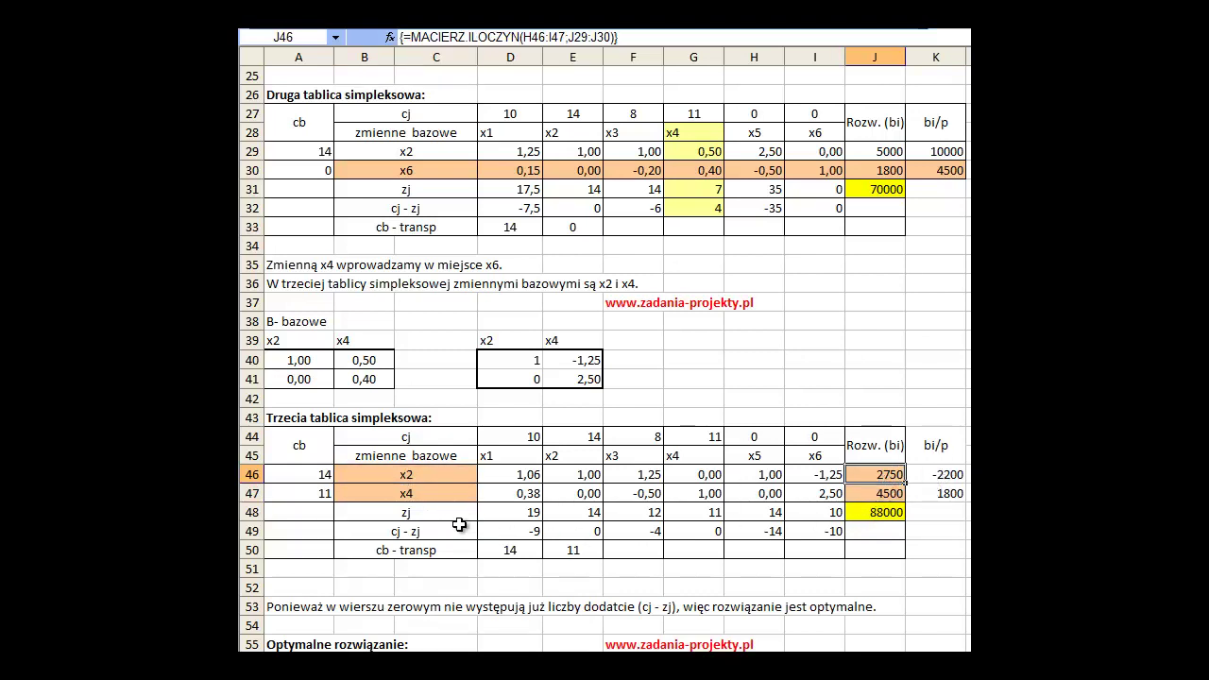
click(412, 492)
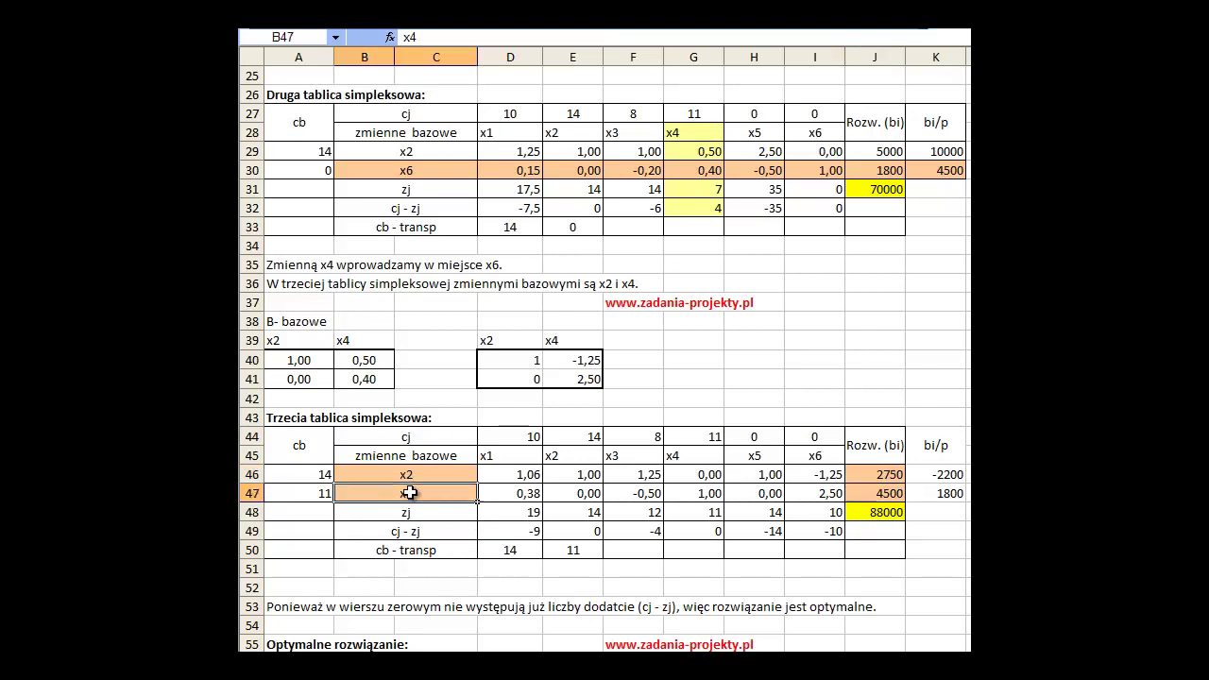
click(877, 493)
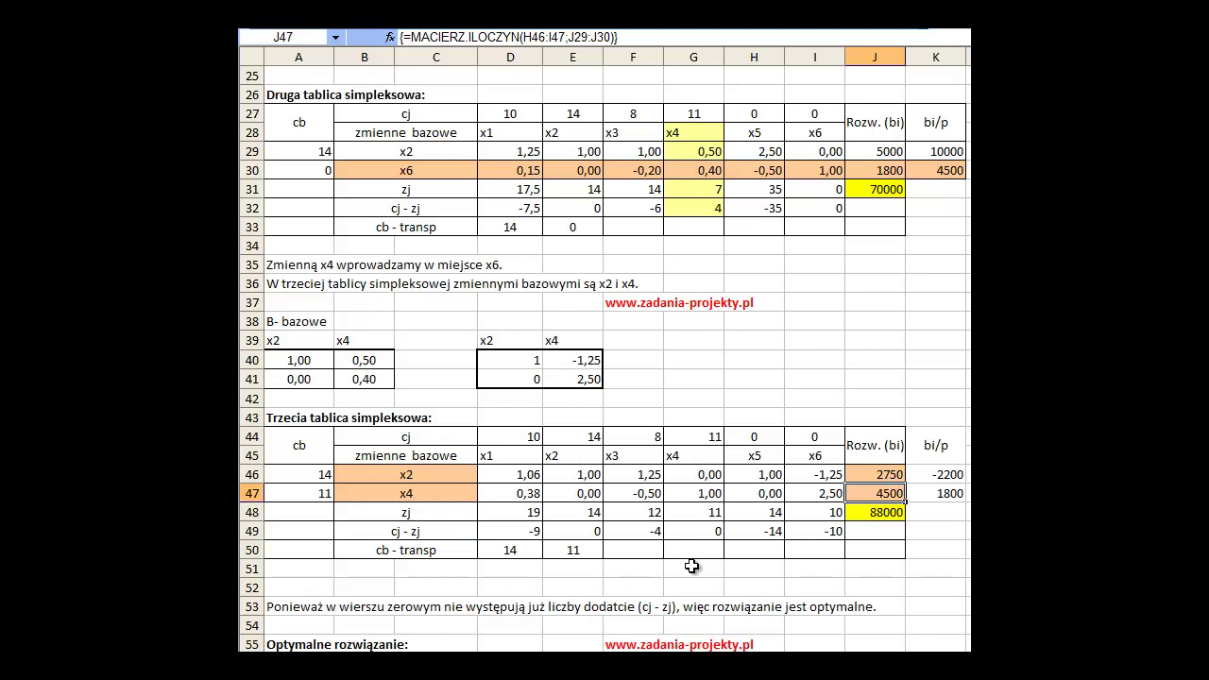
click(520, 456)
click(625, 450)
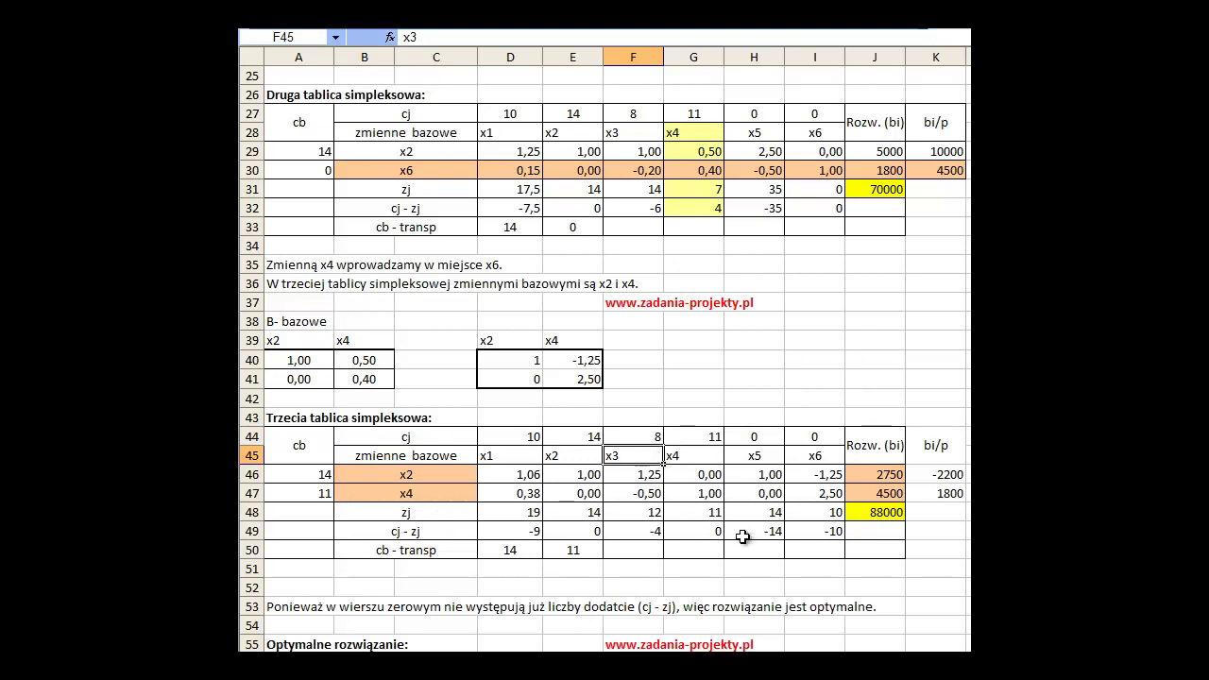
click(883, 510)
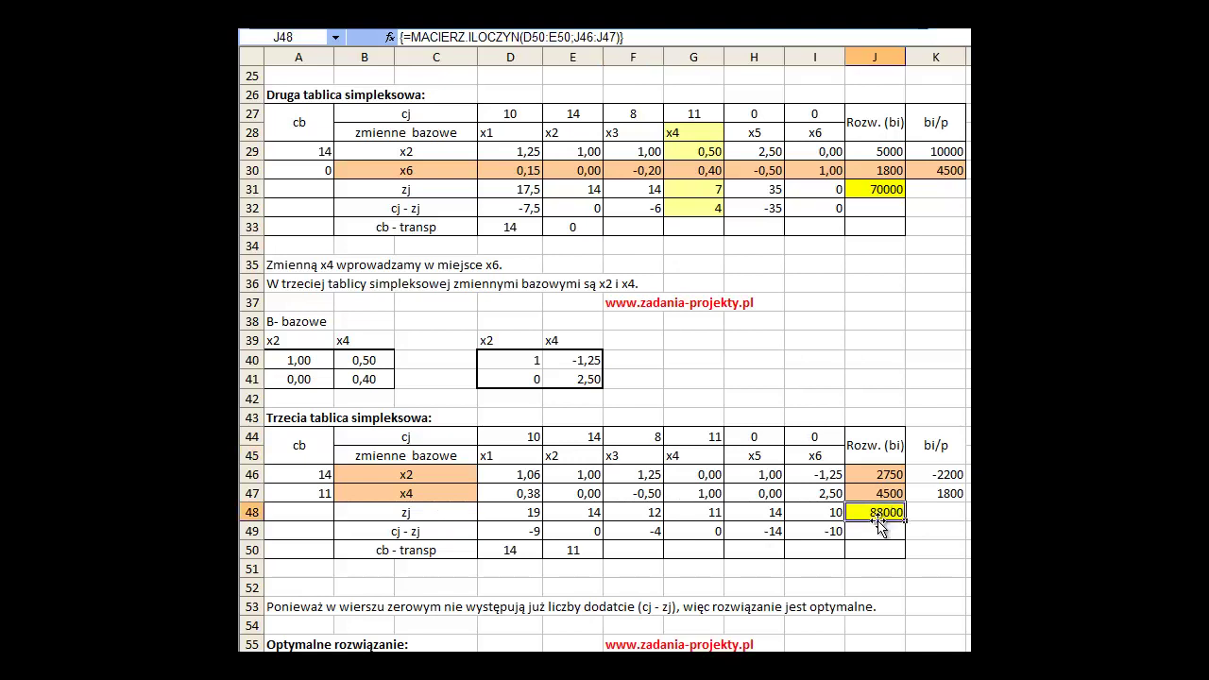
drag(444, 511, 862, 511)
double_click(893, 512)
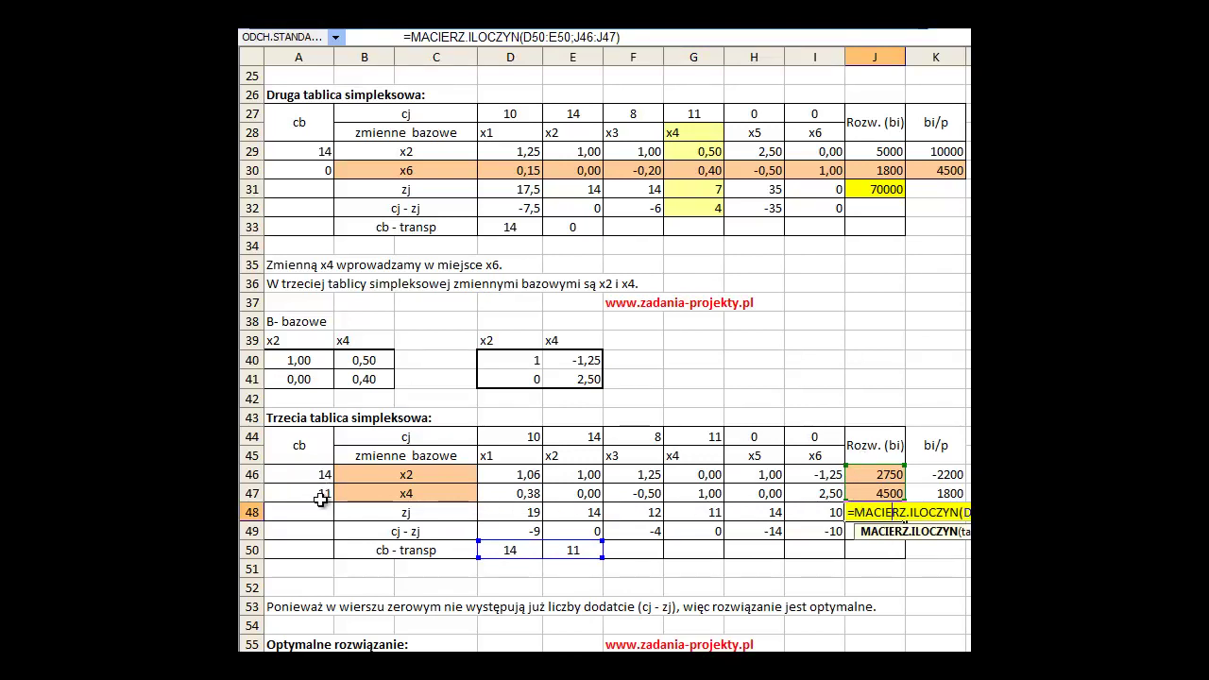
key(ctrl+shift+Return)
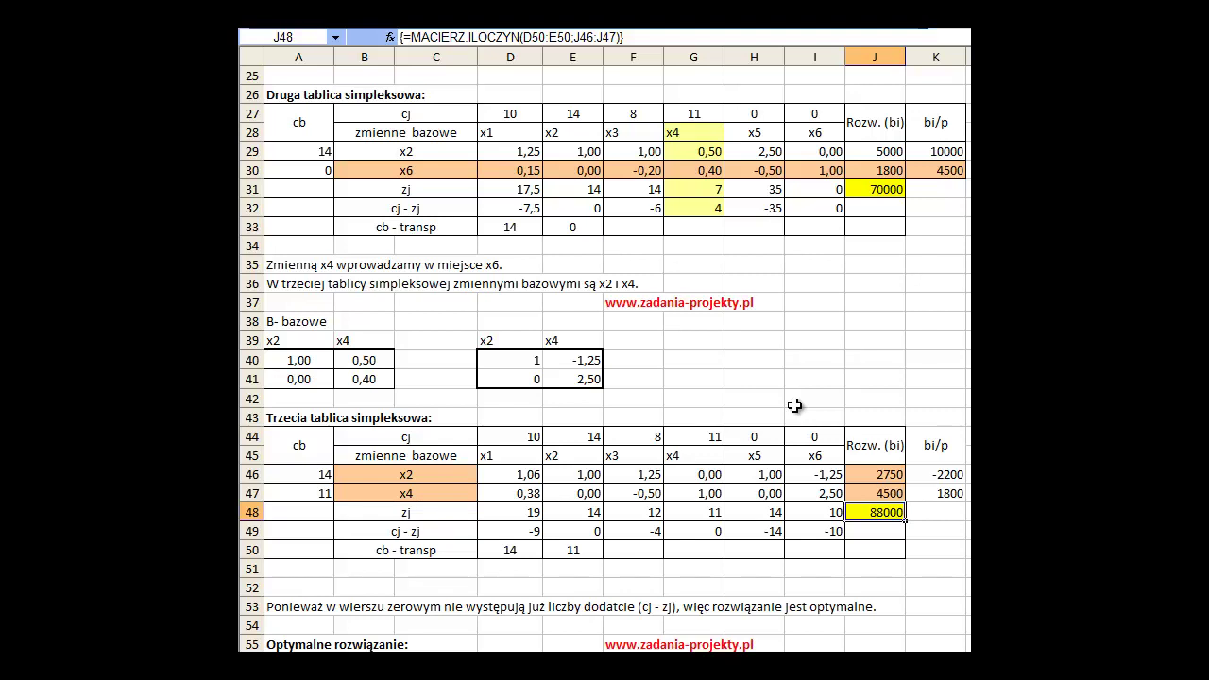
click(425, 469)
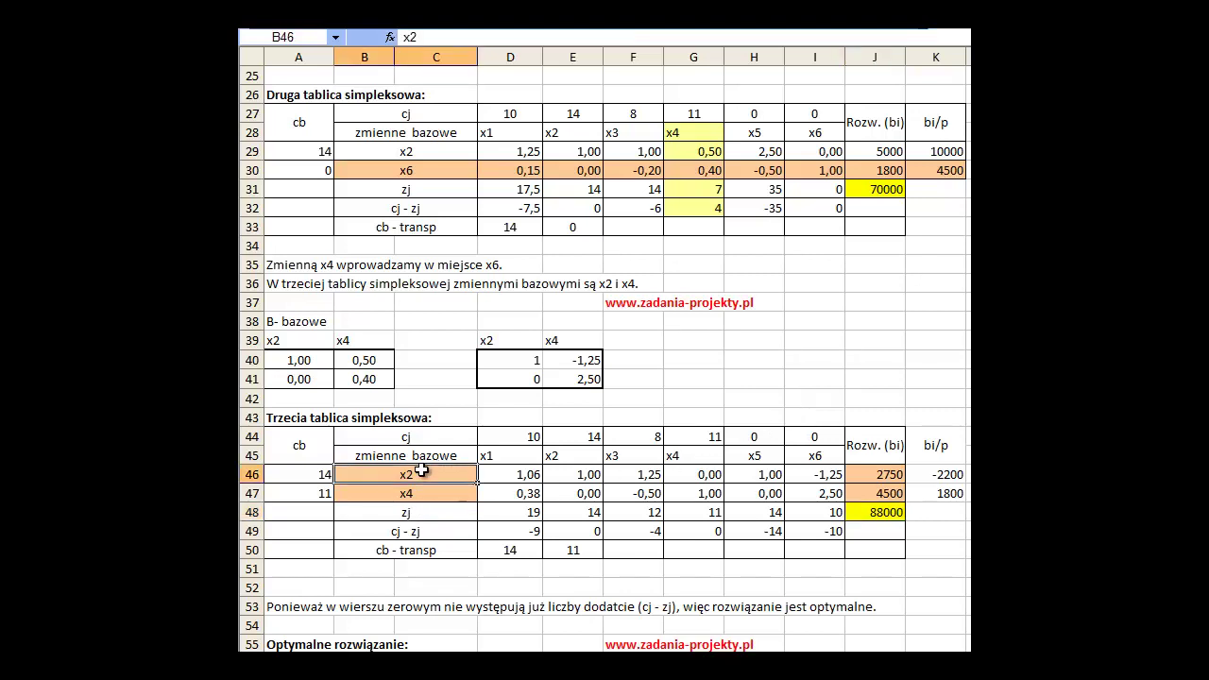
click(859, 473)
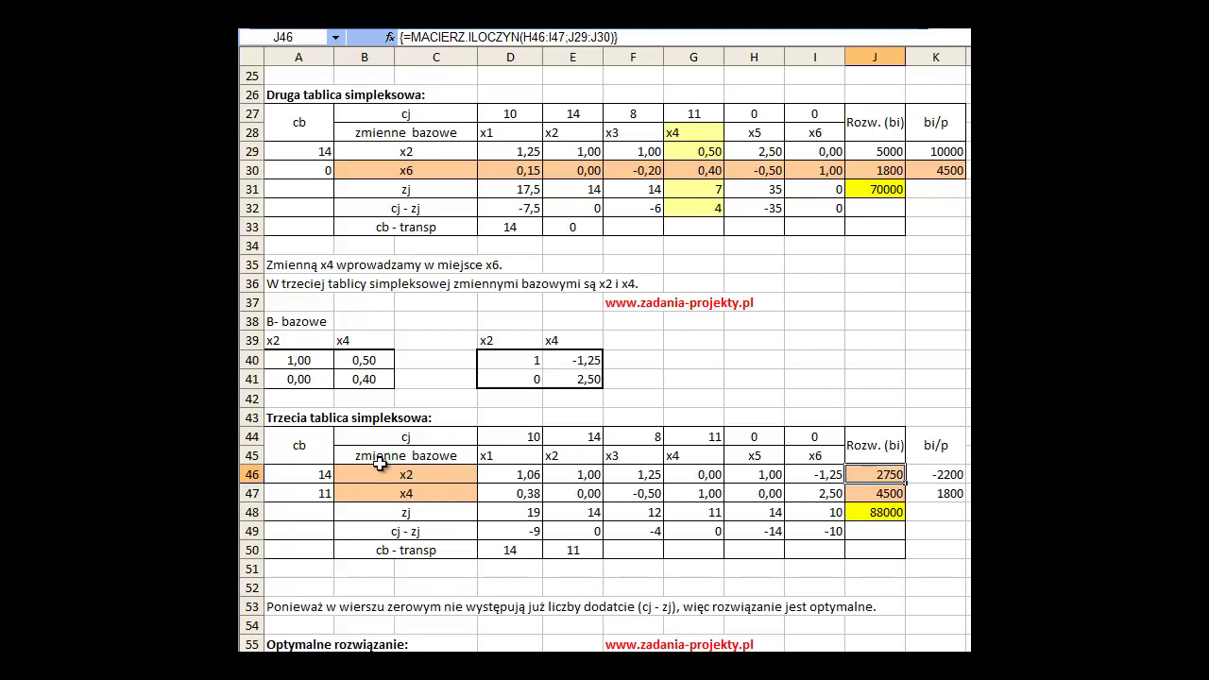
click(339, 493)
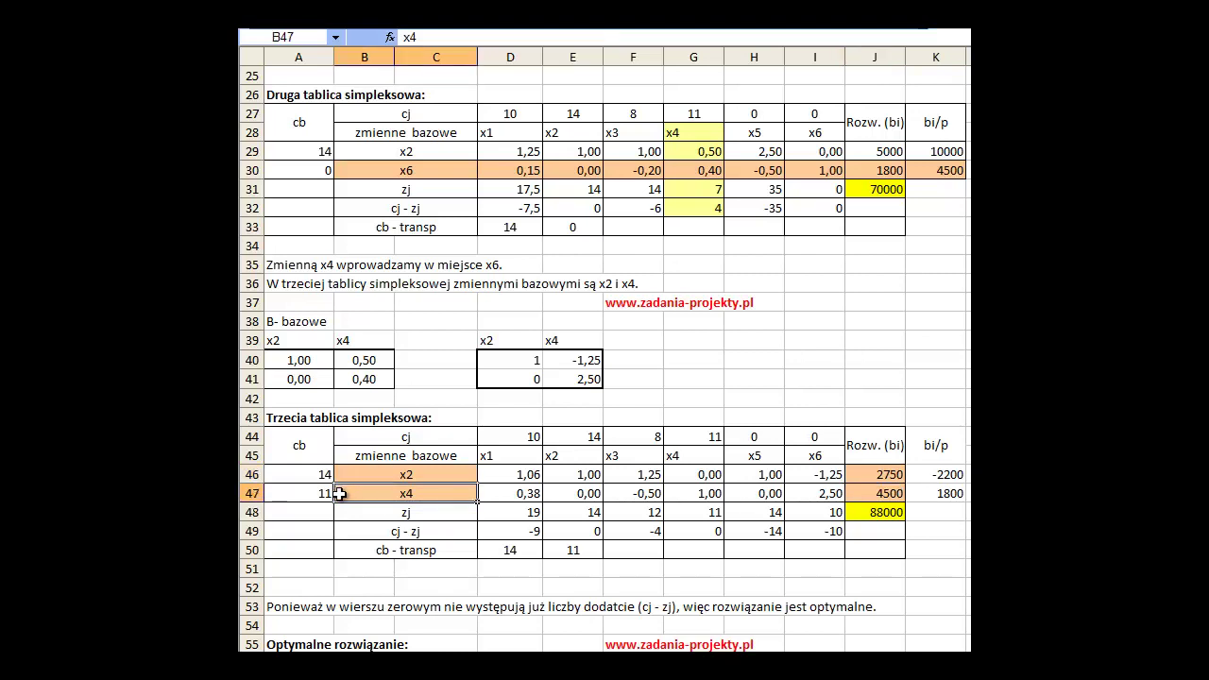
click(883, 496)
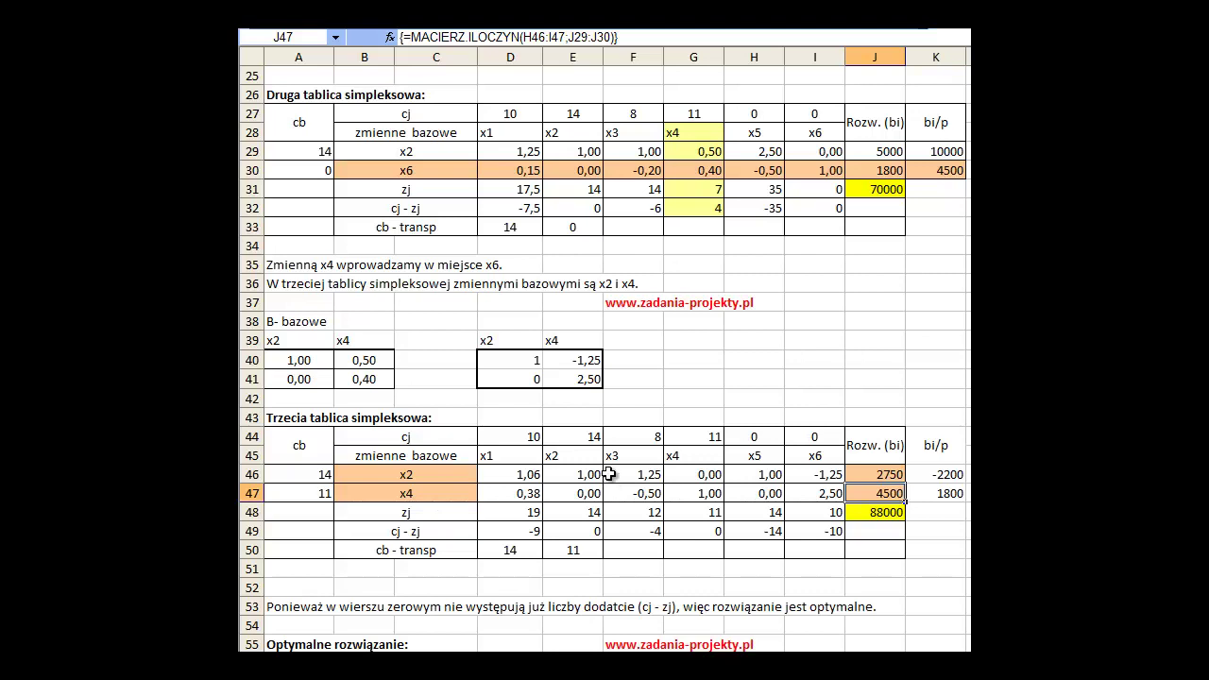
Step: Enter the contact e-mail address in H39 and shade H39:I39 light orange
click(754, 340)
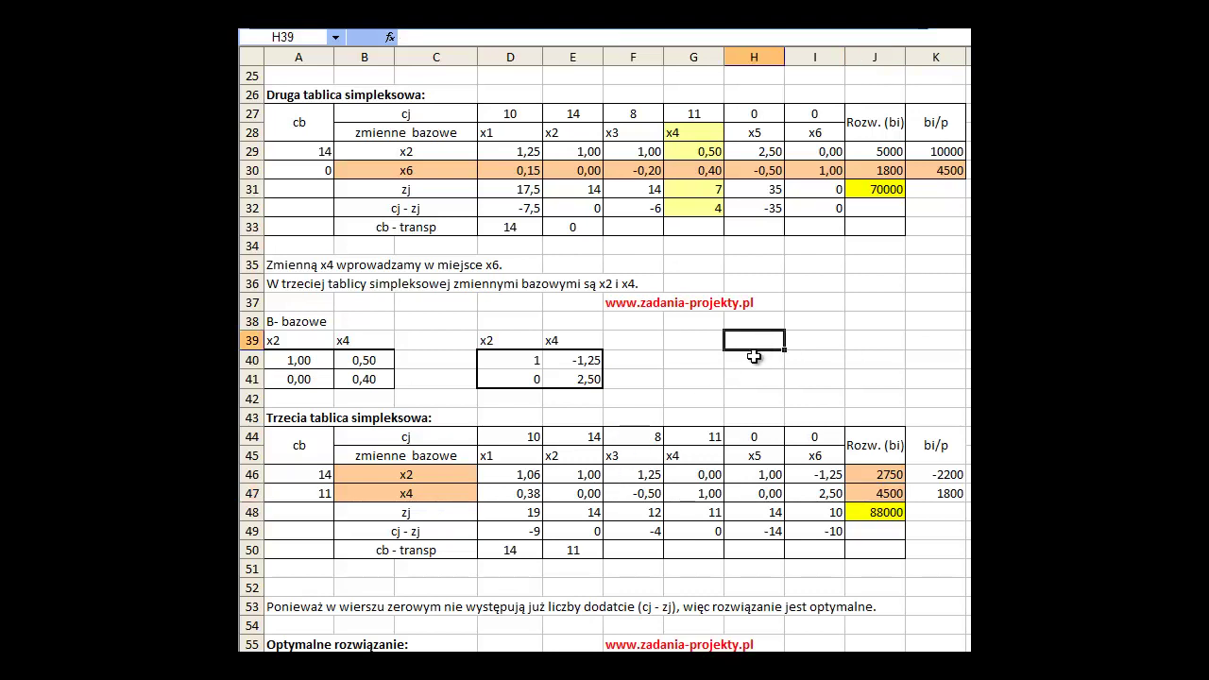
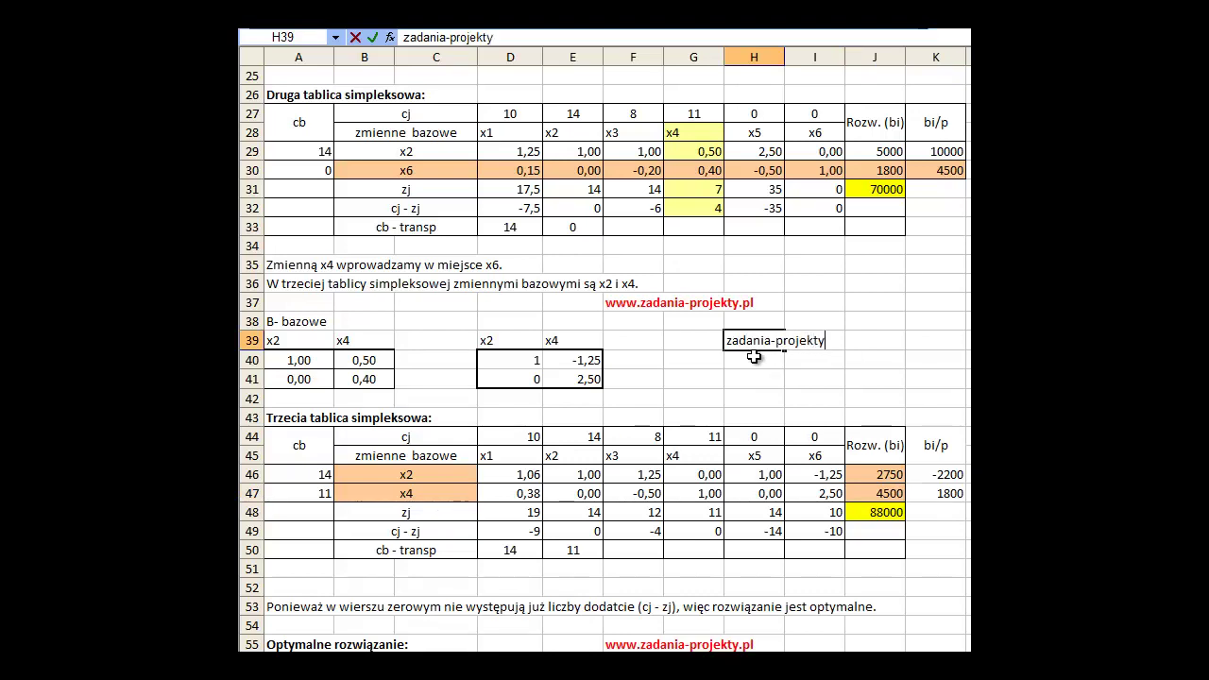
key(Return)
key(Up)
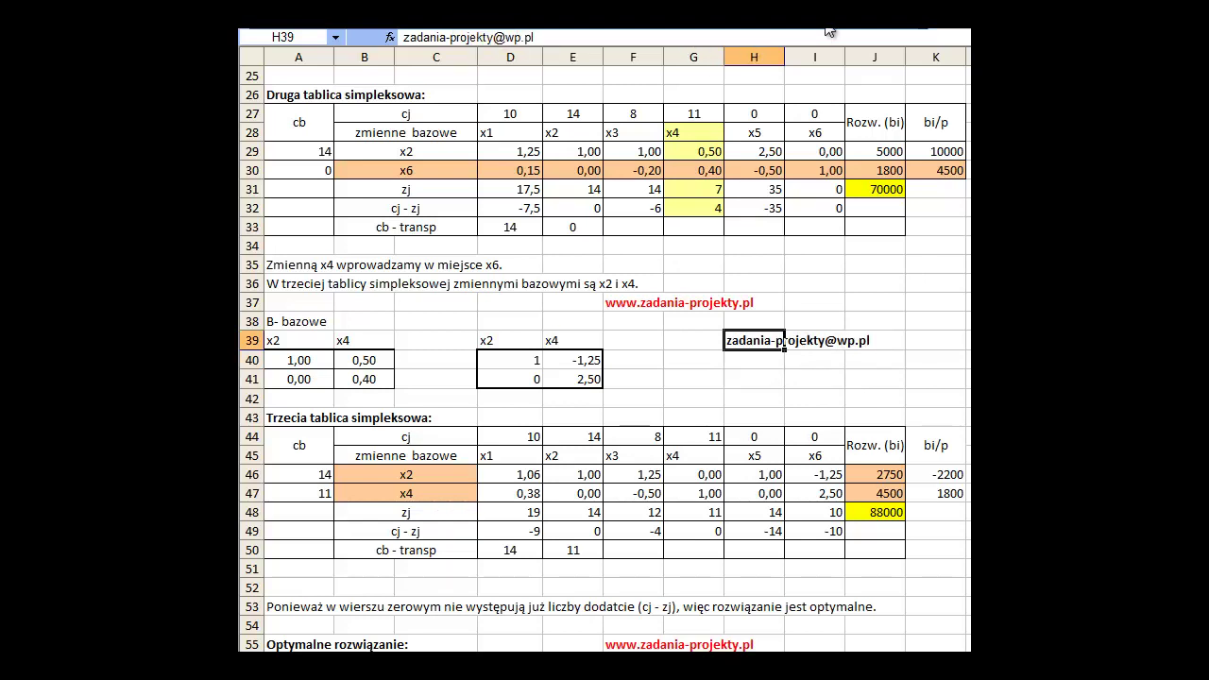
mouse_move(822, 348)
mouse_down()
mouse_move(777, 349)
mouse_move(856, 342)
mouse_up()
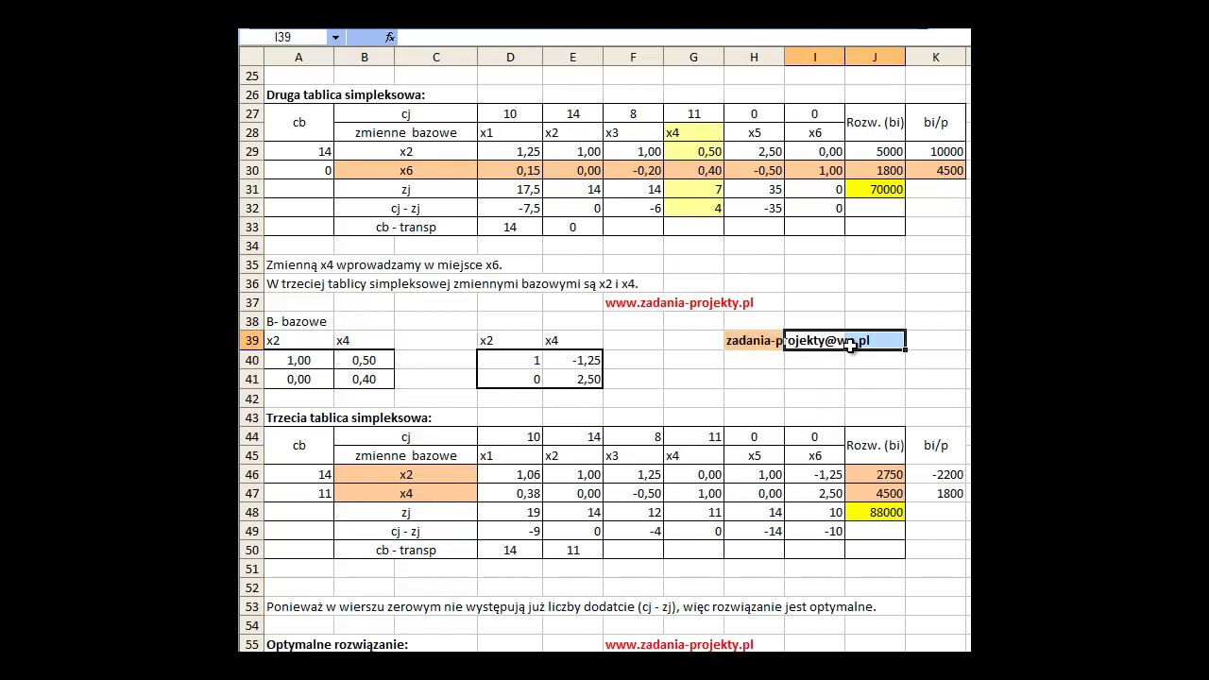
click(788, 239)
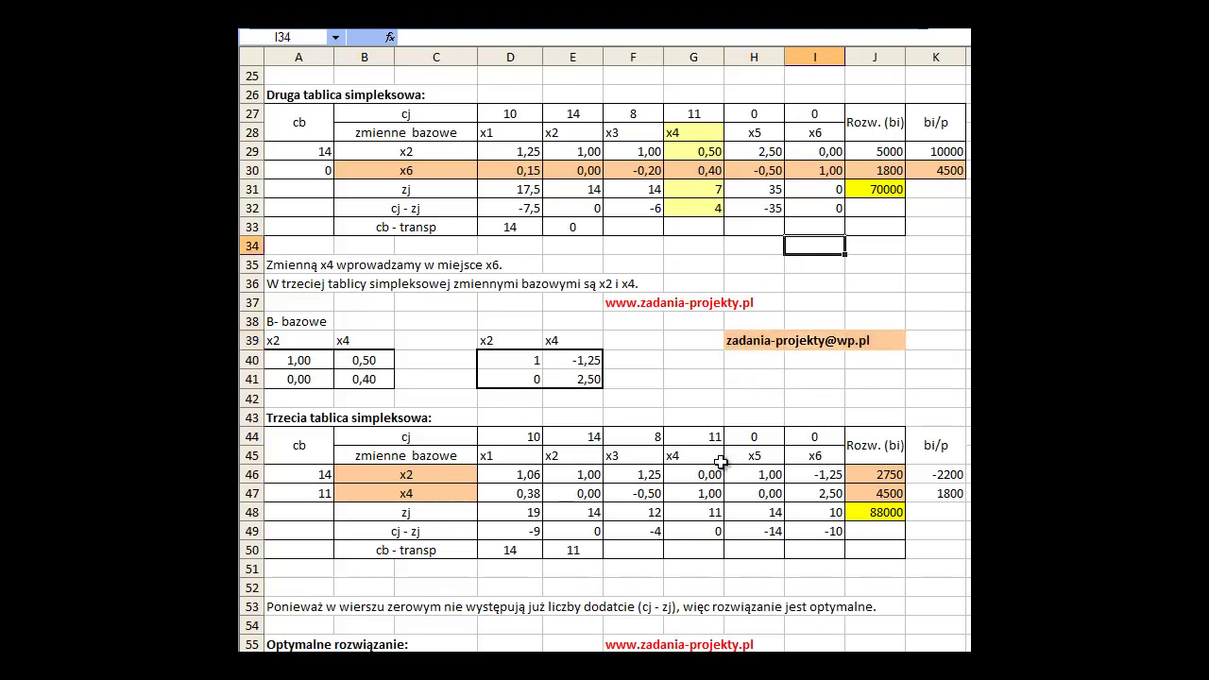